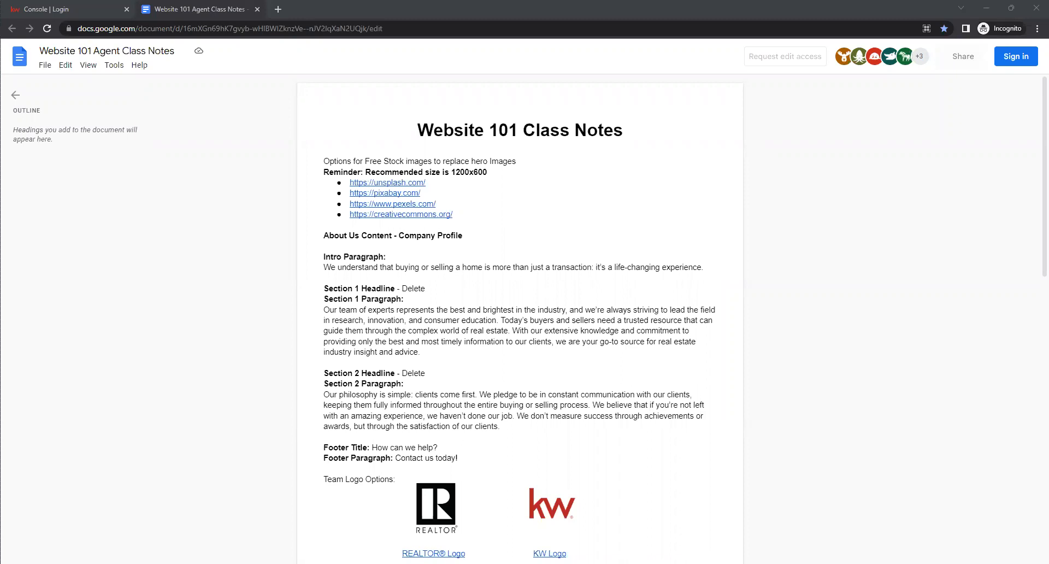
- Switch to the Console login tab and sign in to Keller Cloud with the saved username and password
click(62, 6)
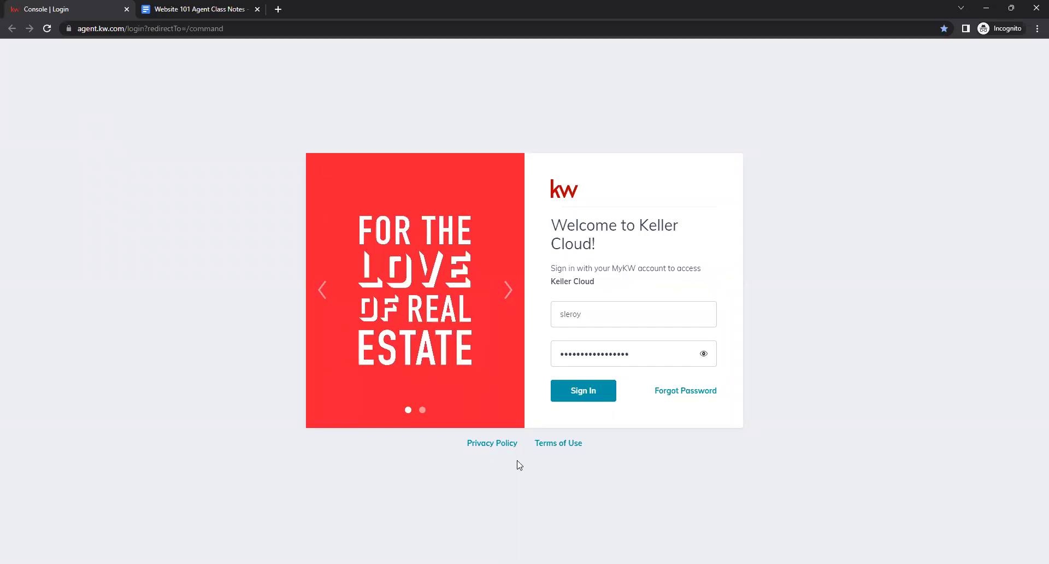
click(641, 321)
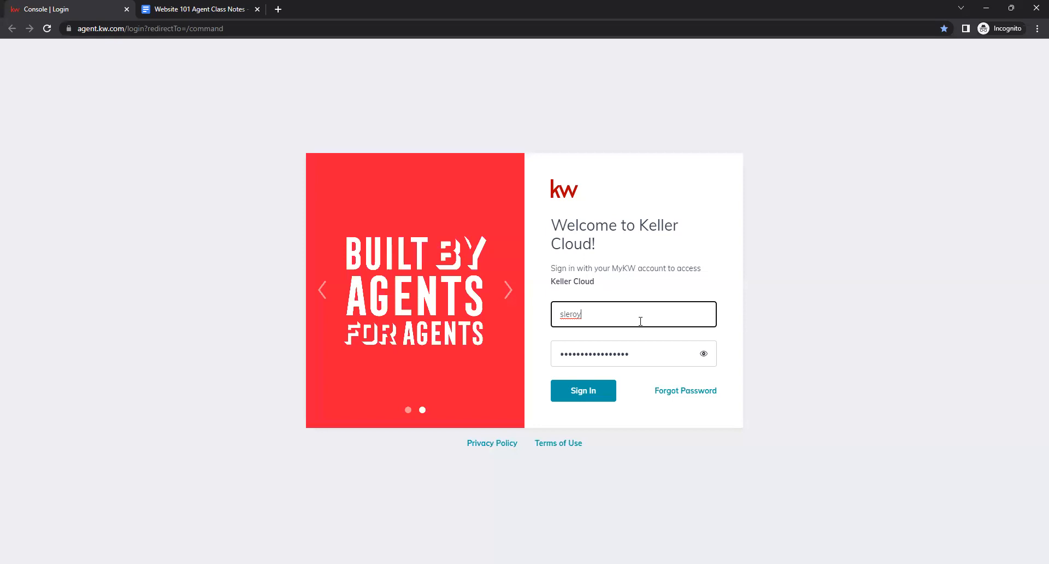
click(642, 358)
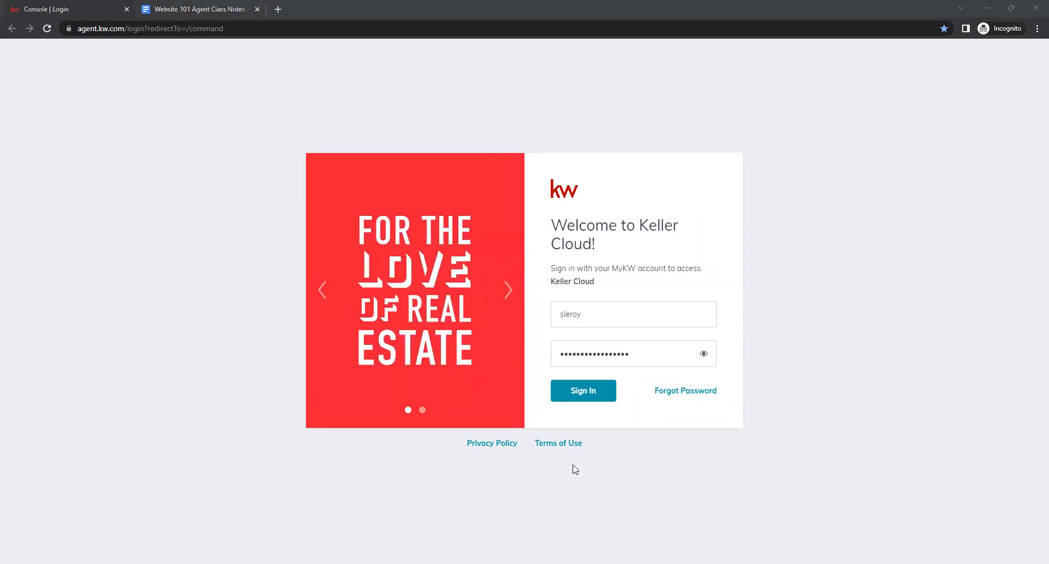
click(583, 391)
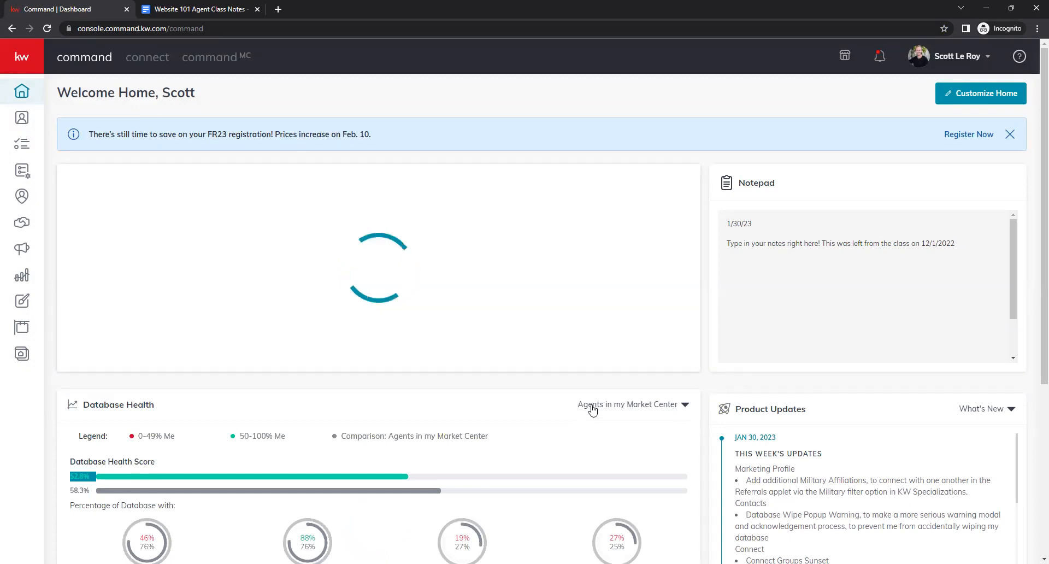
- Open the account Settings and go to Marketing Profile under Connect Settings
click(937, 58)
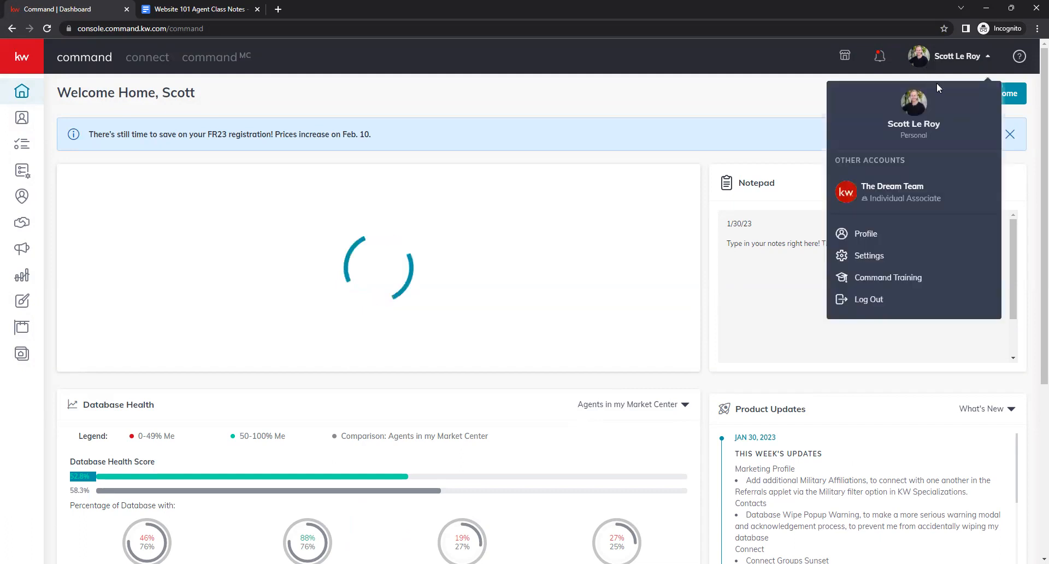
click(892, 255)
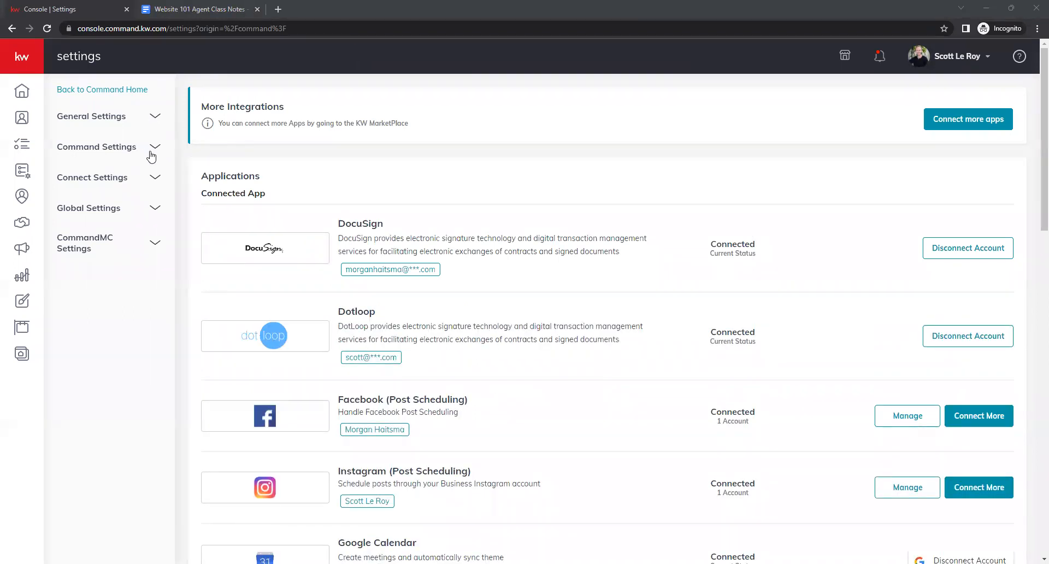
click(143, 183)
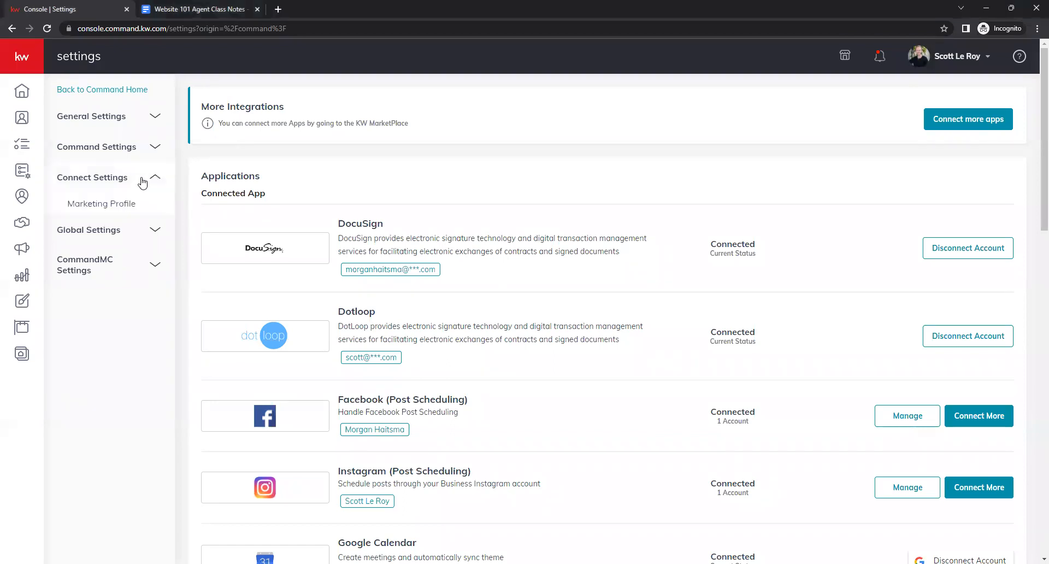
click(123, 205)
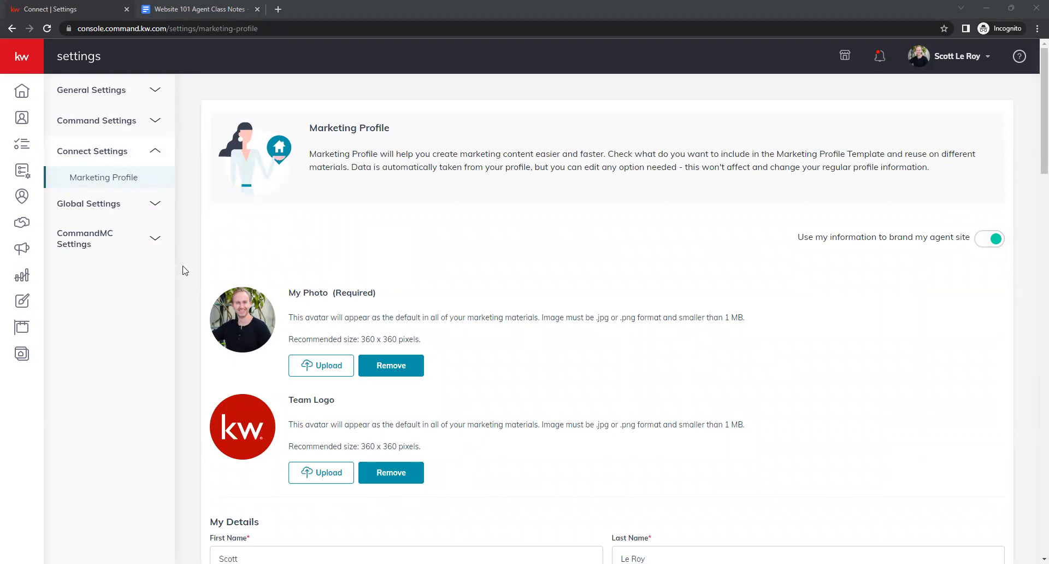
- Scroll through the Marketing Profile photo, team logo and My Details sections
scroll(185, 276, down, 1)
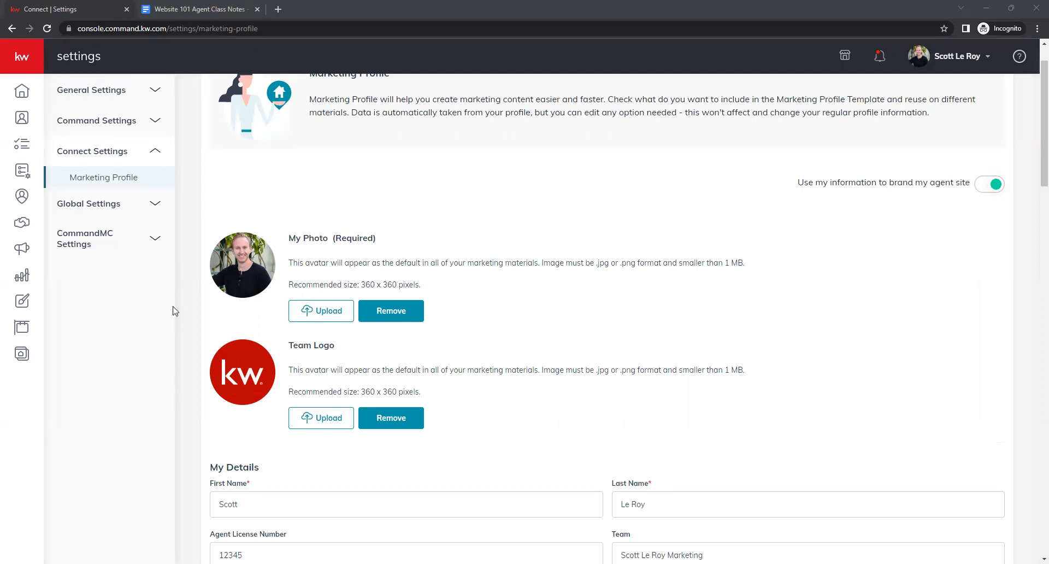
scroll(192, 317, up, 1)
scroll(197, 320, down, 2)
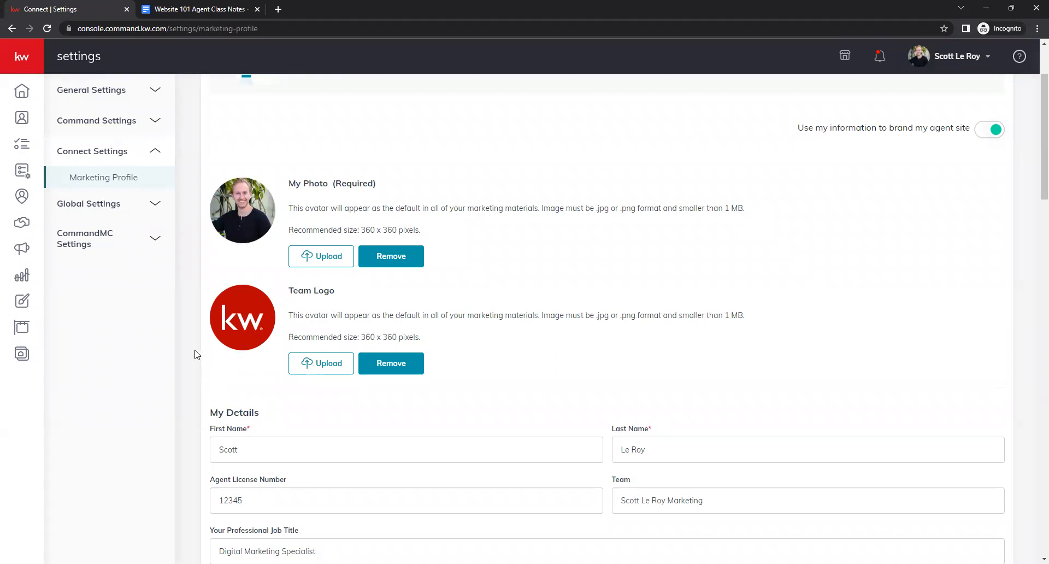
scroll(184, 321, down, 1)
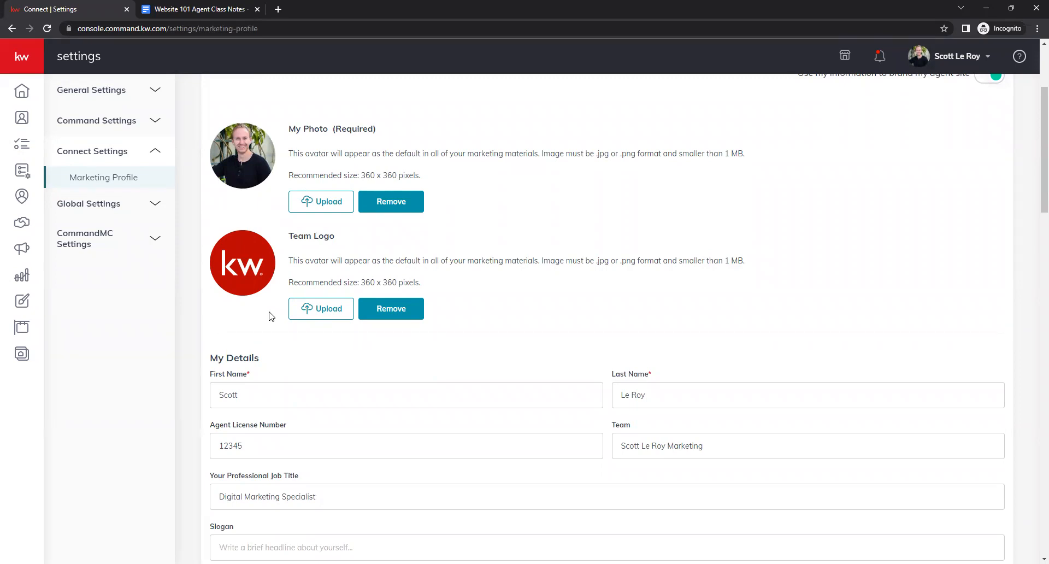
- Review the Website 101 Class Notes document in the other tab and return to the settings tab
click(175, 9)
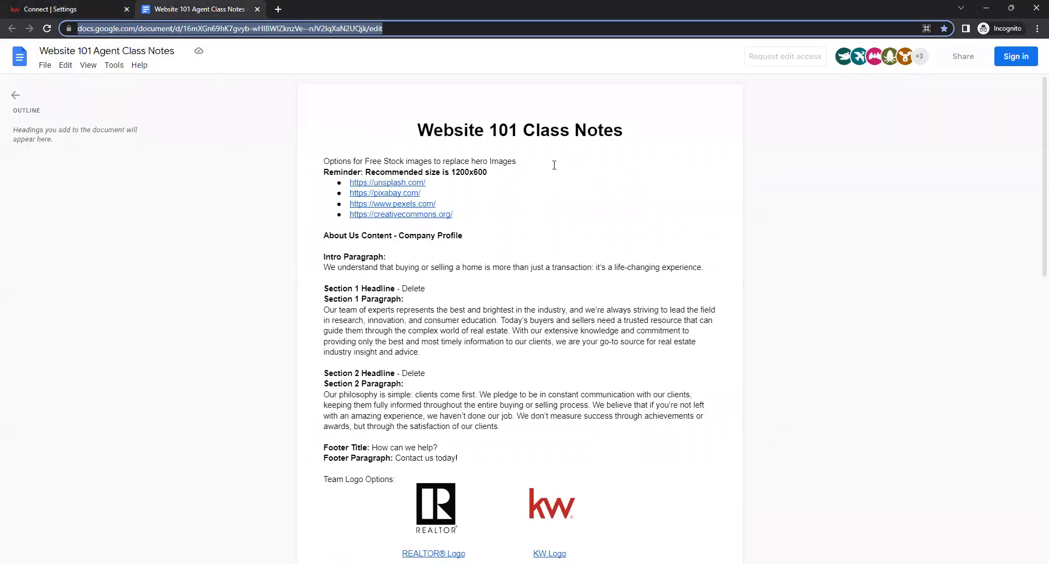
scroll(541, 382, down, 2)
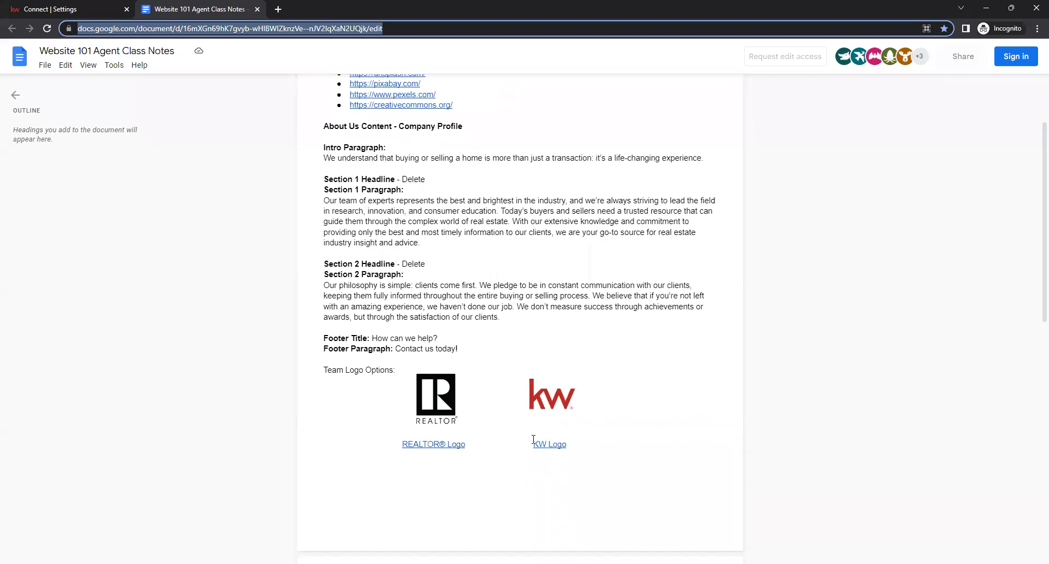
scroll(227, 231, up, 2)
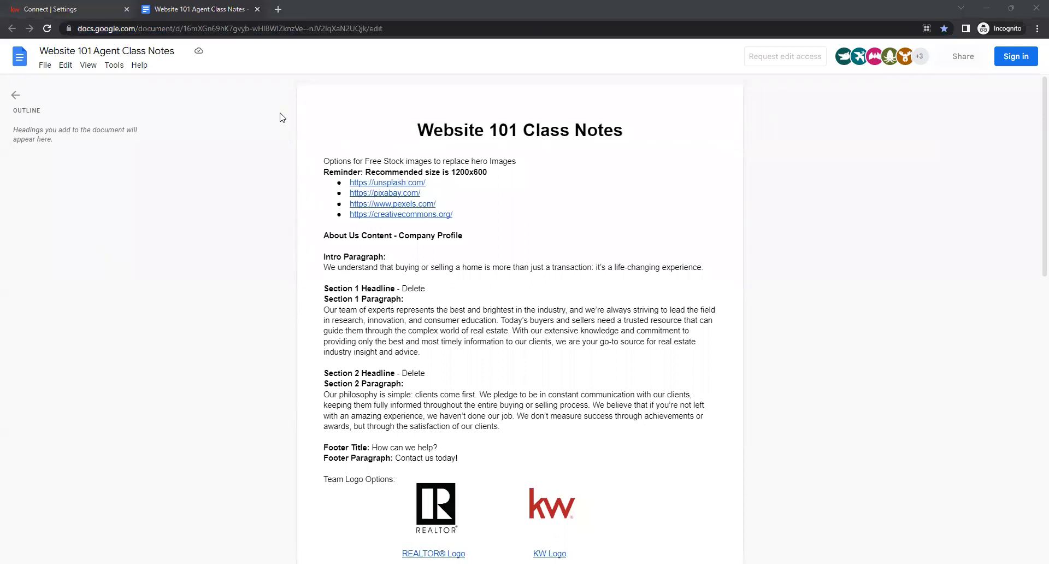
click(82, 9)
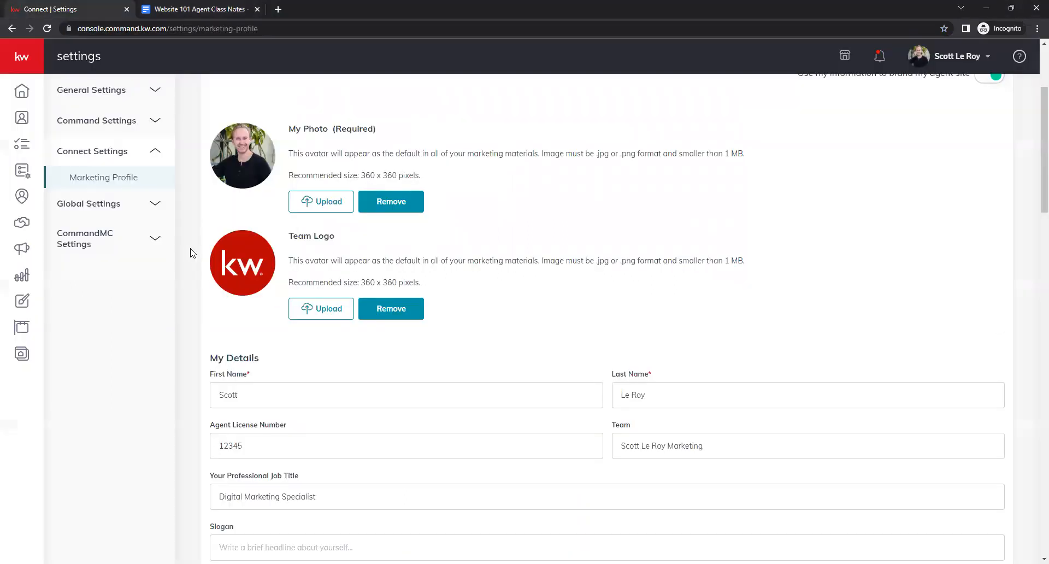
- Examine the My Details fields, selecting the Digital Marketing Specialist job title text
scroll(191, 265, down, 1)
scroll(186, 263, down, 1)
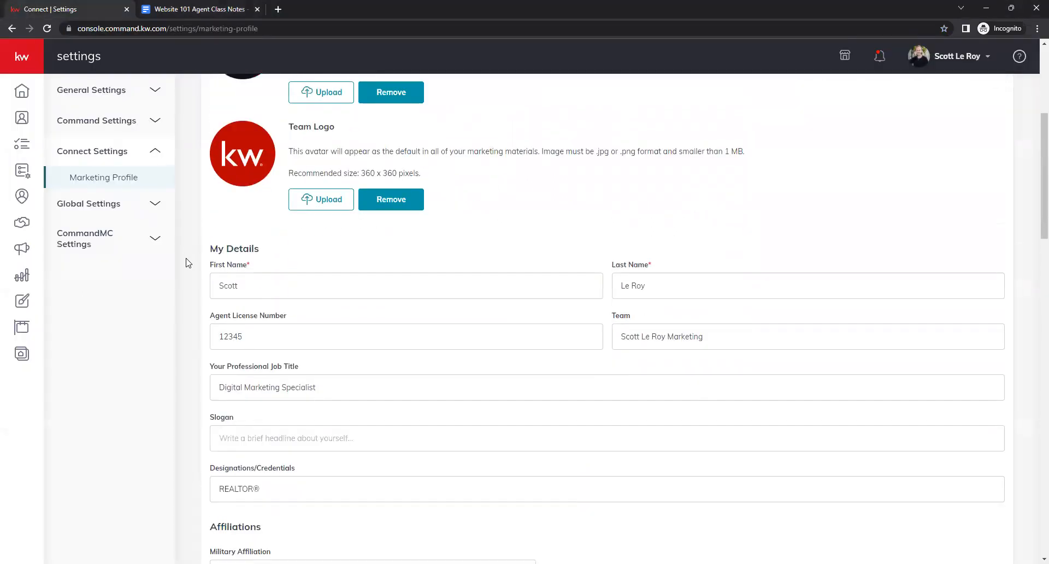
scroll(185, 271, down, 1)
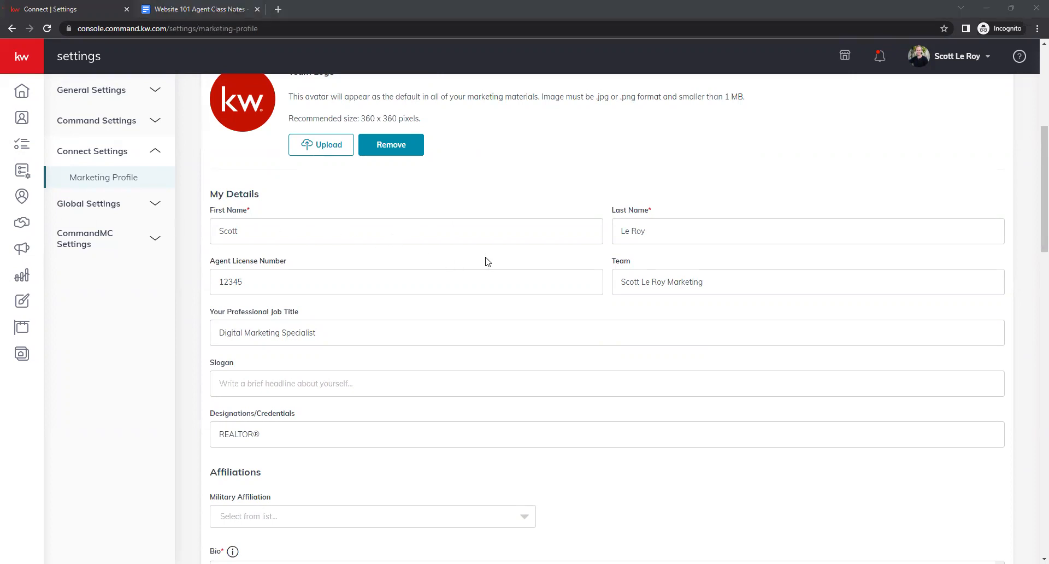
scroll(355, 263, down, 1)
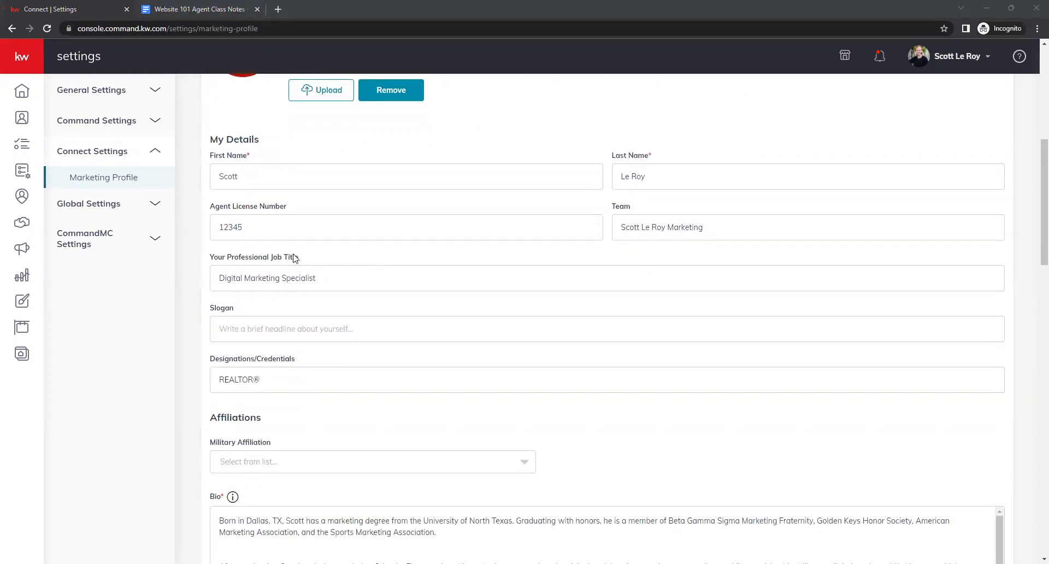
scroll(219, 268, up, 1)
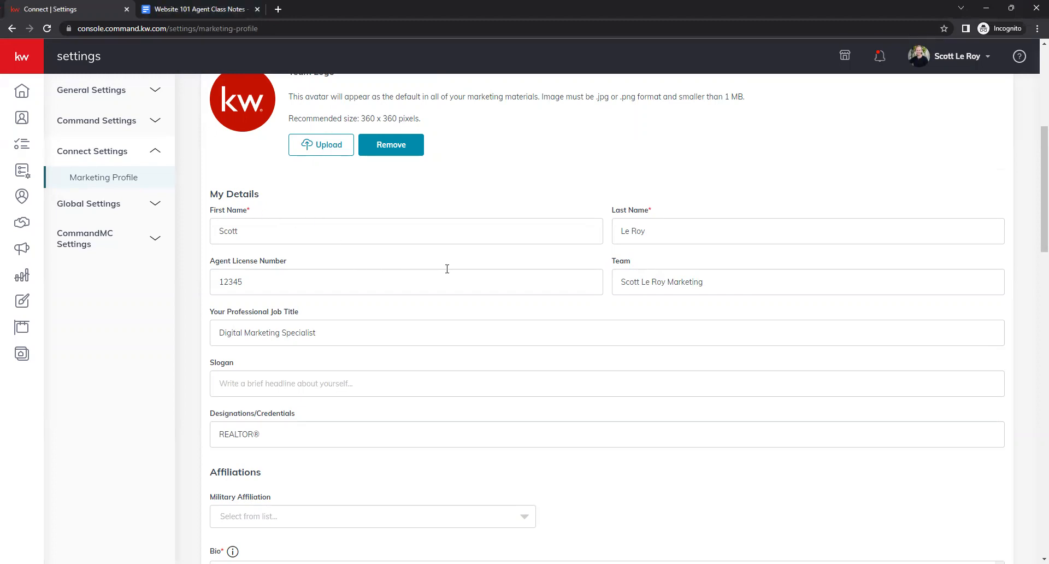
scroll(447, 268, down, 2)
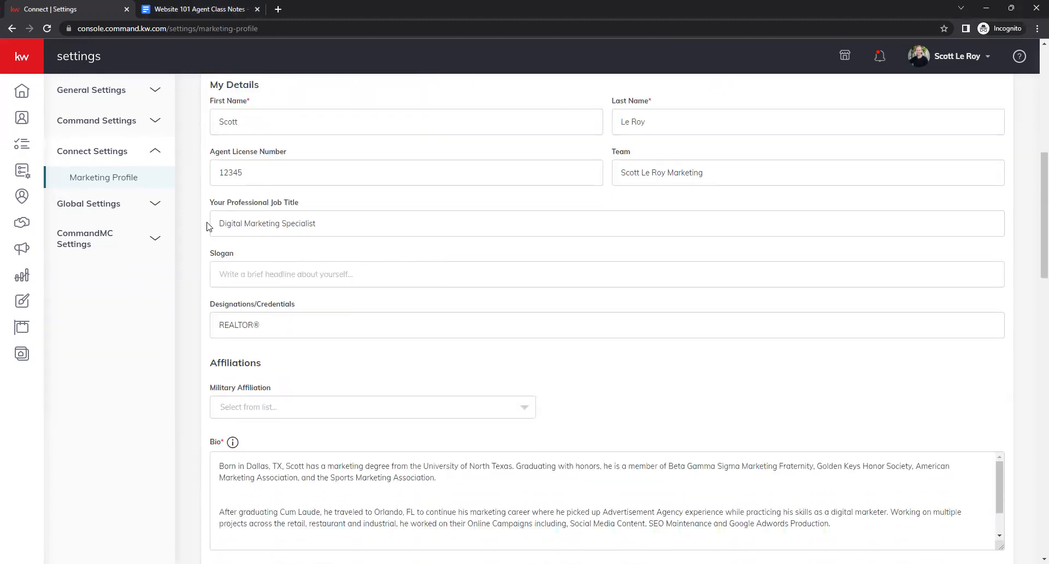
click(263, 232)
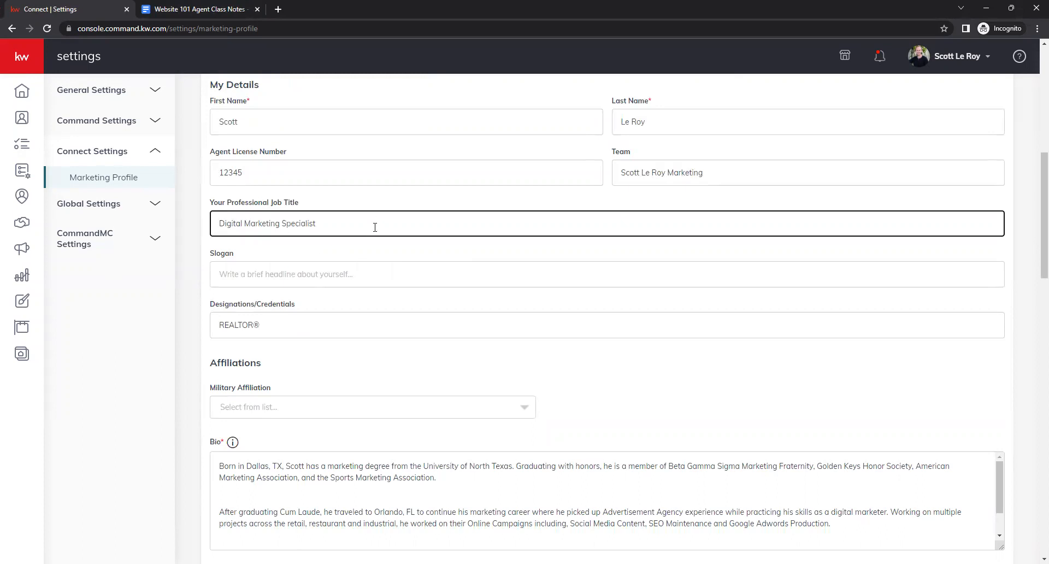
click(323, 250)
drag(218, 226, 321, 227)
click(321, 227)
click(347, 248)
scroll(342, 250, down, 3)
scroll(339, 230, up, 1)
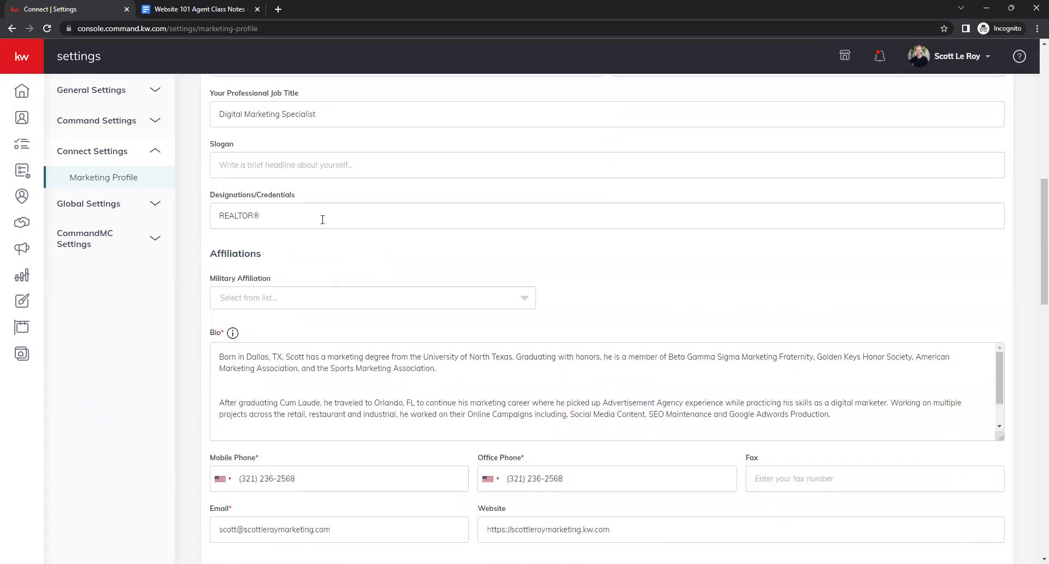
- Try editing the Designations/Credentials entry by typing after REALTOR®
click(258, 170)
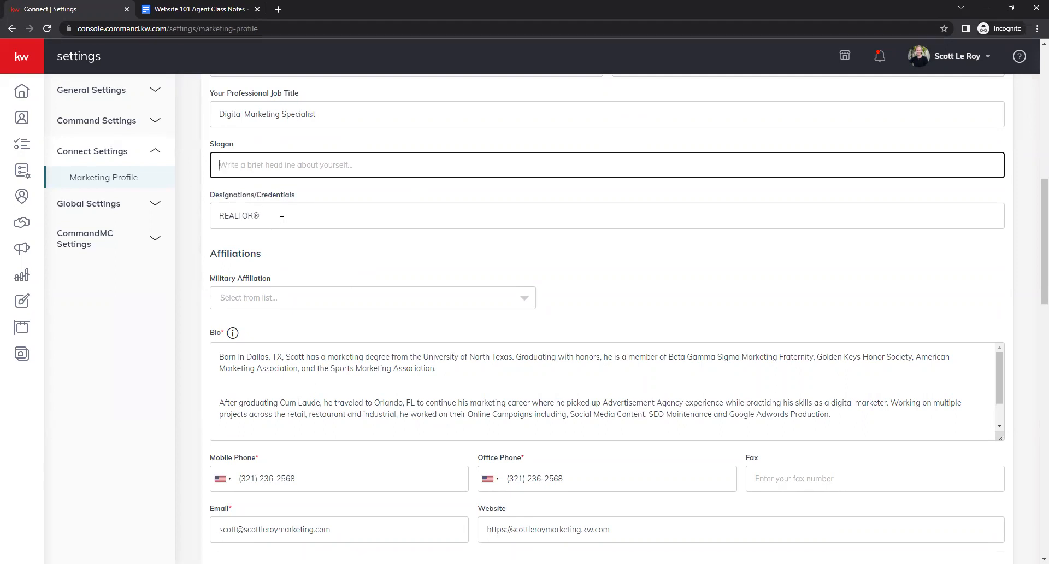
click(282, 220)
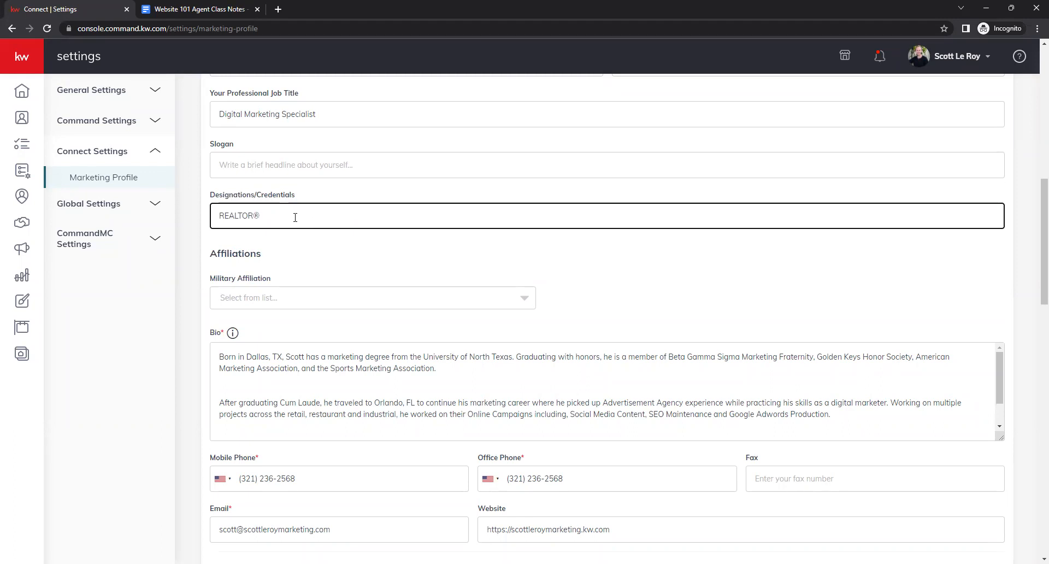
text(,)
key(BackSpace)
text(®)
click(282, 263)
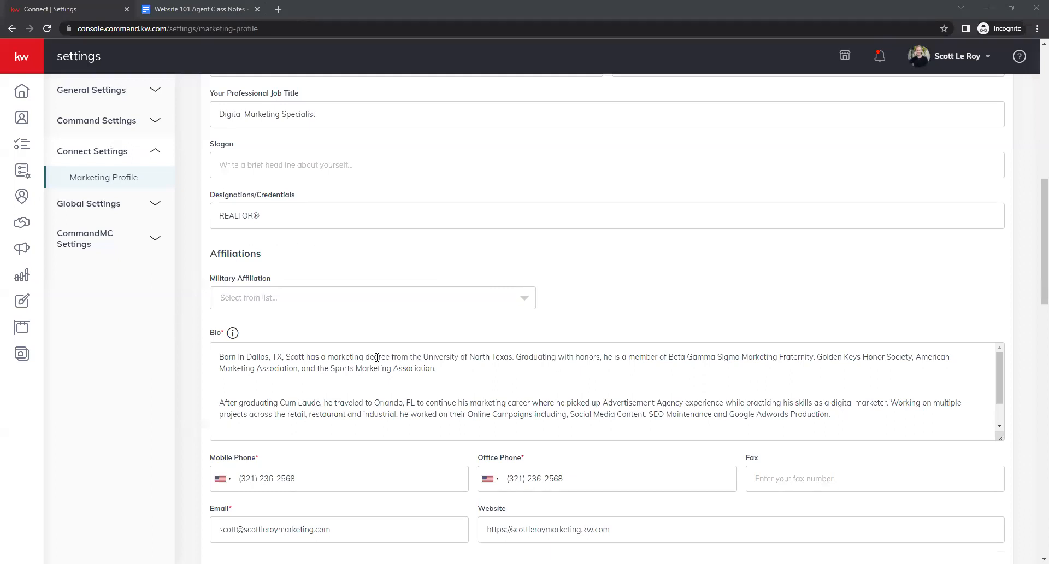
- Set the Military Affiliation to Active Duty Military
click(526, 306)
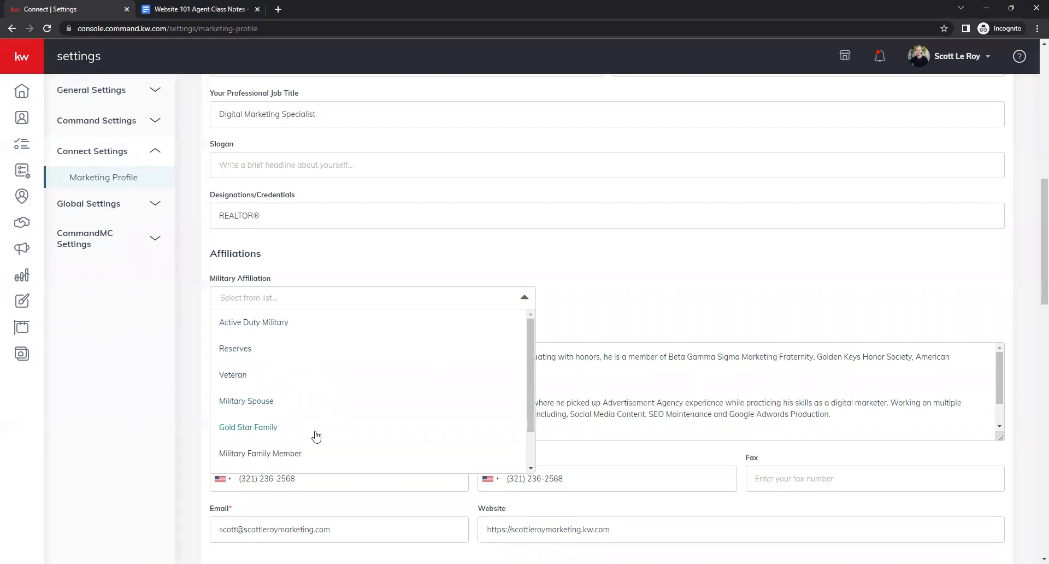
scroll(385, 429, down, 1)
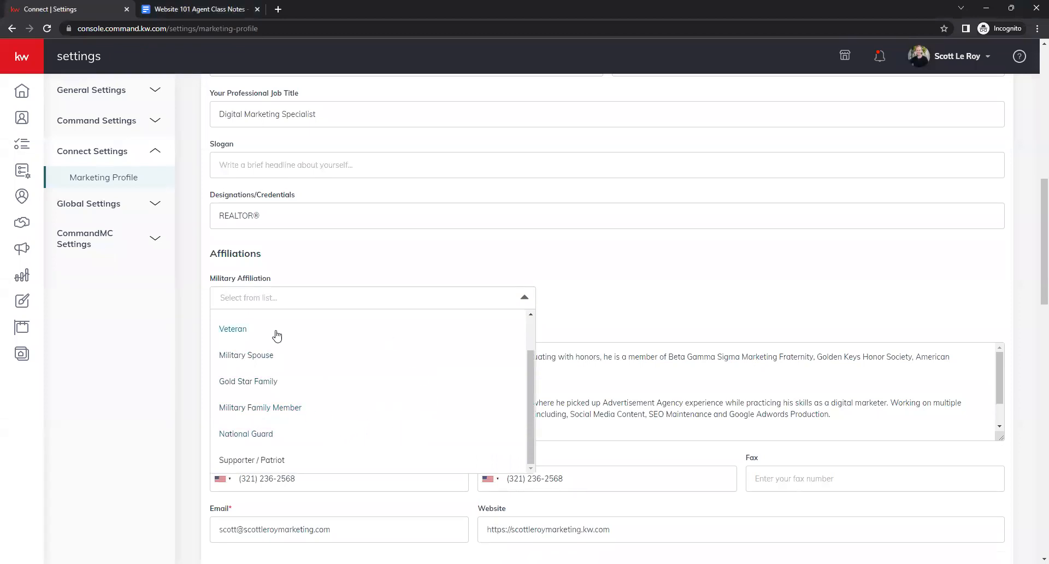
scroll(368, 423, up, 1)
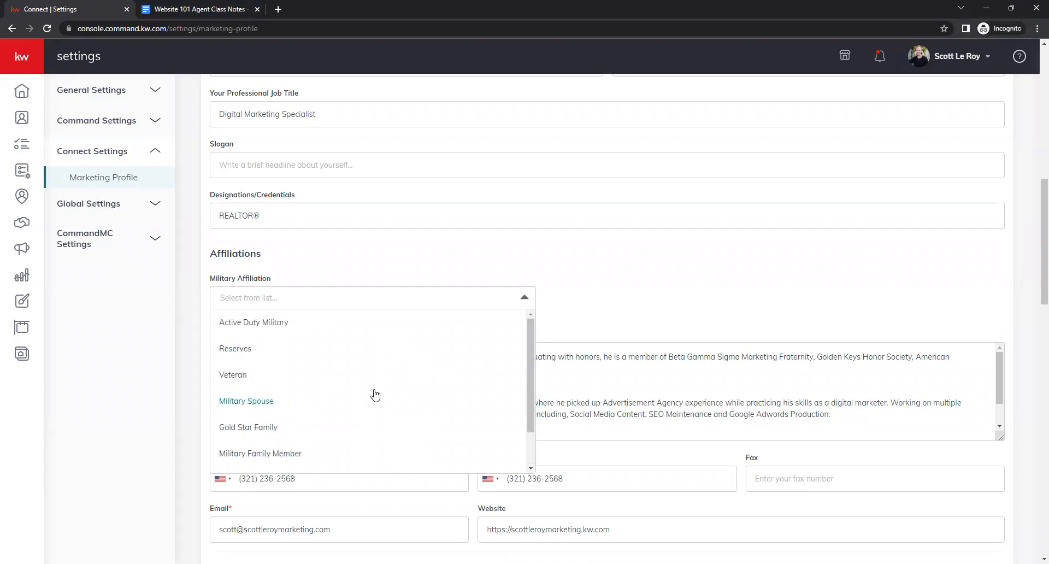
click(288, 322)
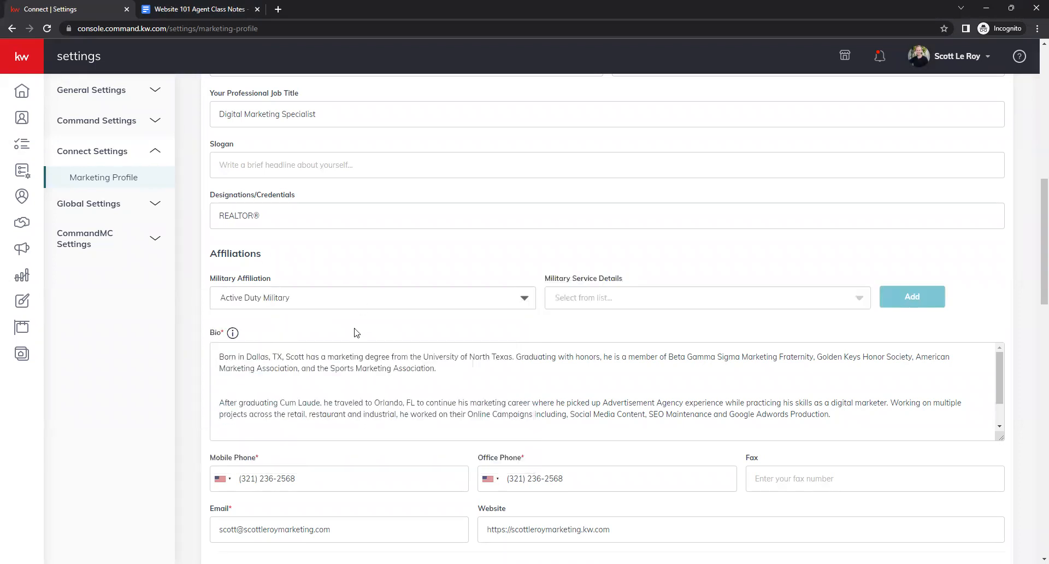
- Browse the Military Service Details options without choosing one
click(855, 303)
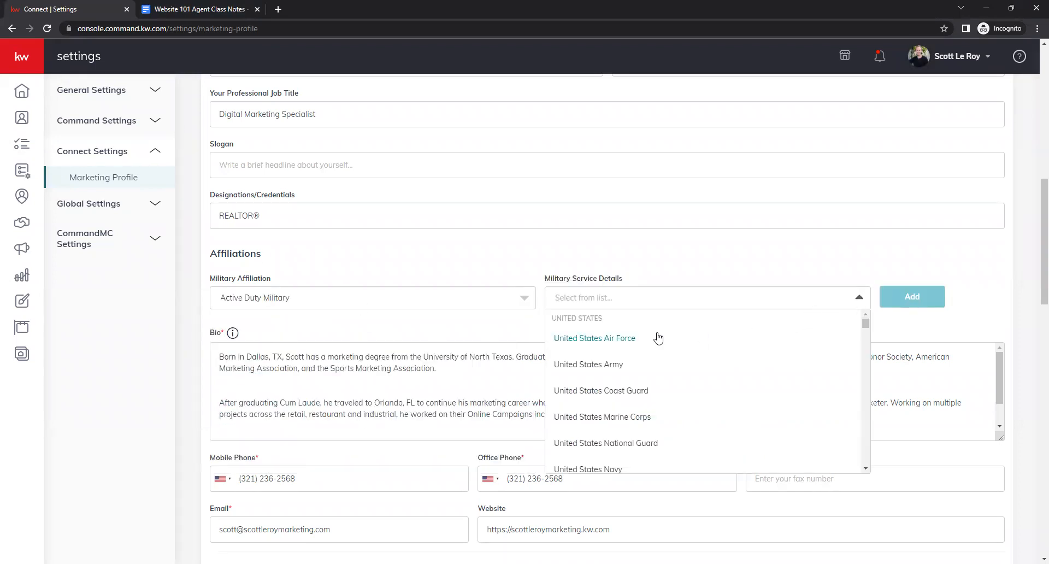
scroll(686, 400, down, 2)
scroll(687, 401, up, 2)
click(576, 255)
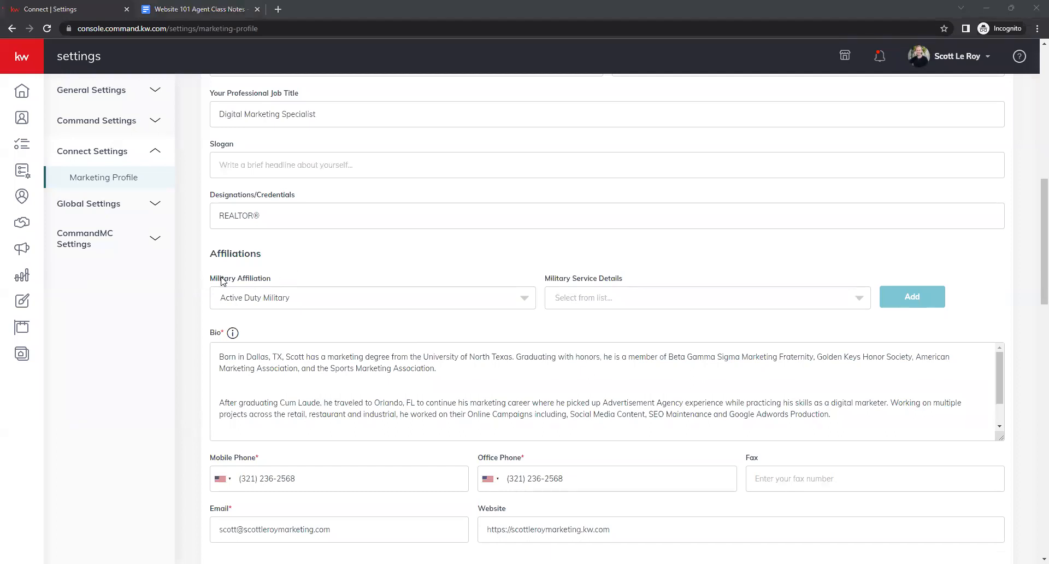
- Enlarge the Bio text box to show the full biography and place the cursor in it
click(194, 294)
scroll(194, 295, down, 2)
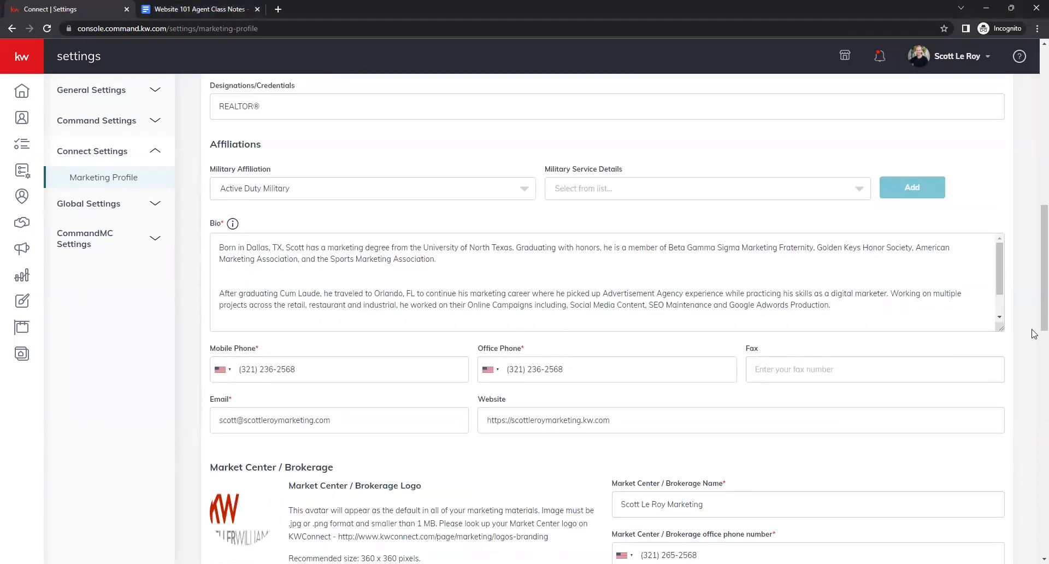
drag(1001, 335, 1001, 436)
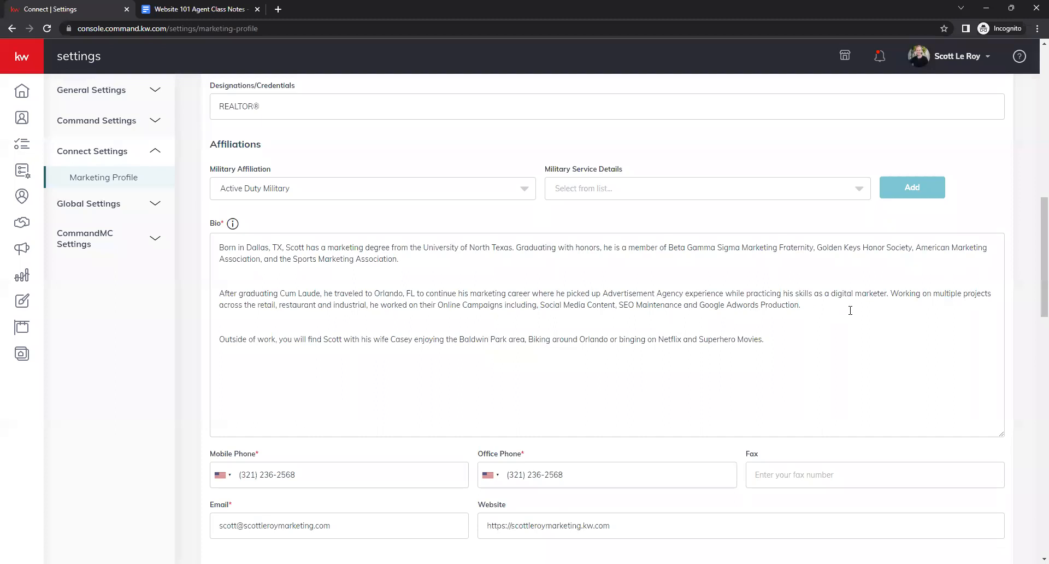
click(281, 270)
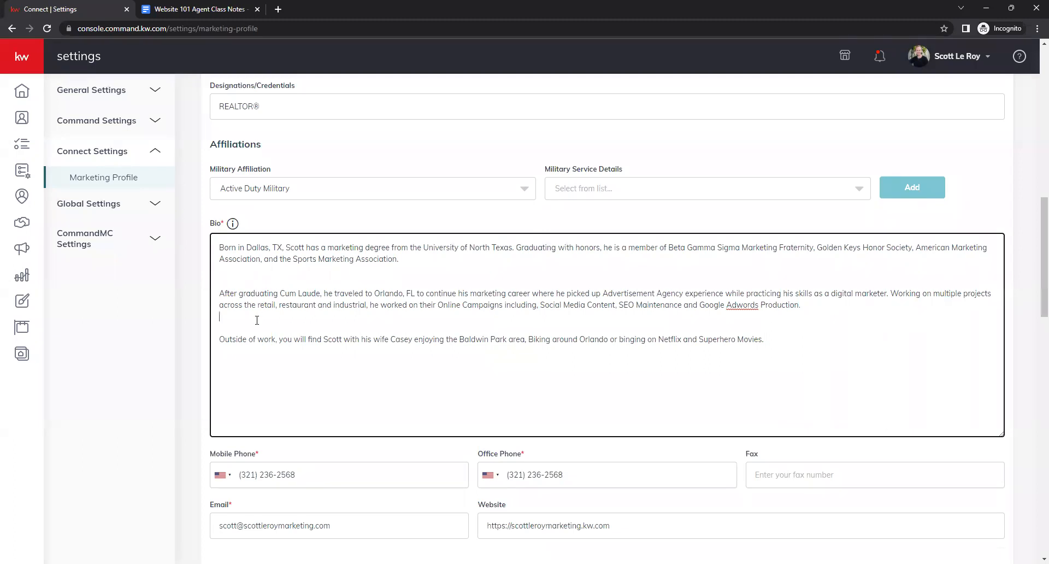
click(809, 341)
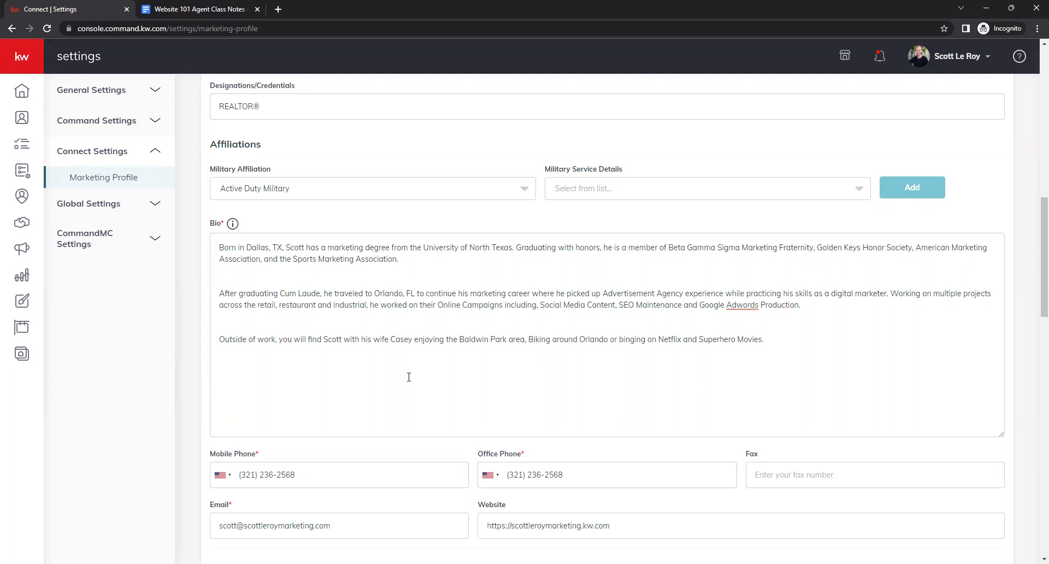
- Browse the Mobile Phone country code options without changing them
scroll(197, 383, down, 3)
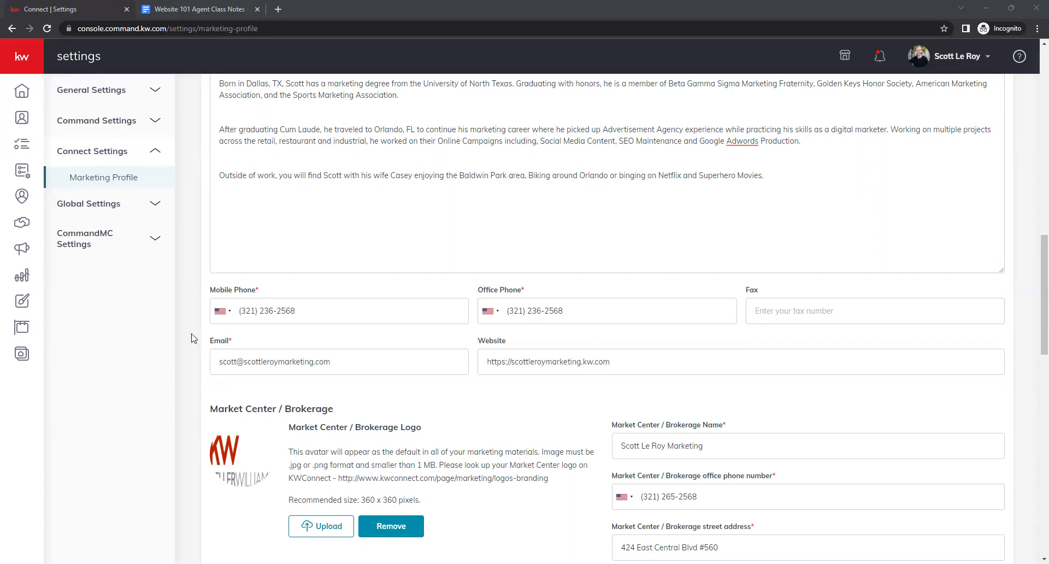
click(299, 274)
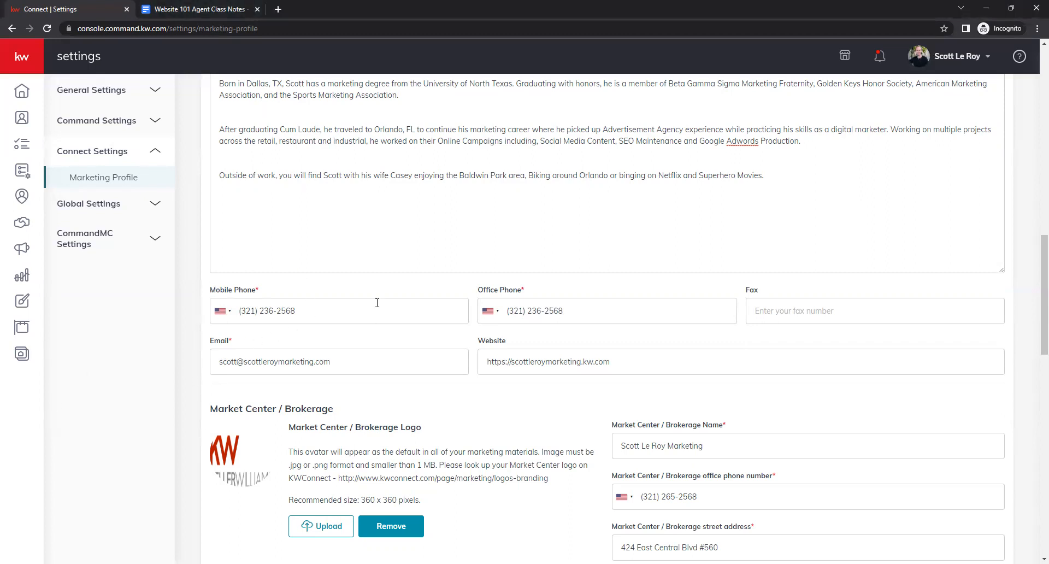
click(232, 317)
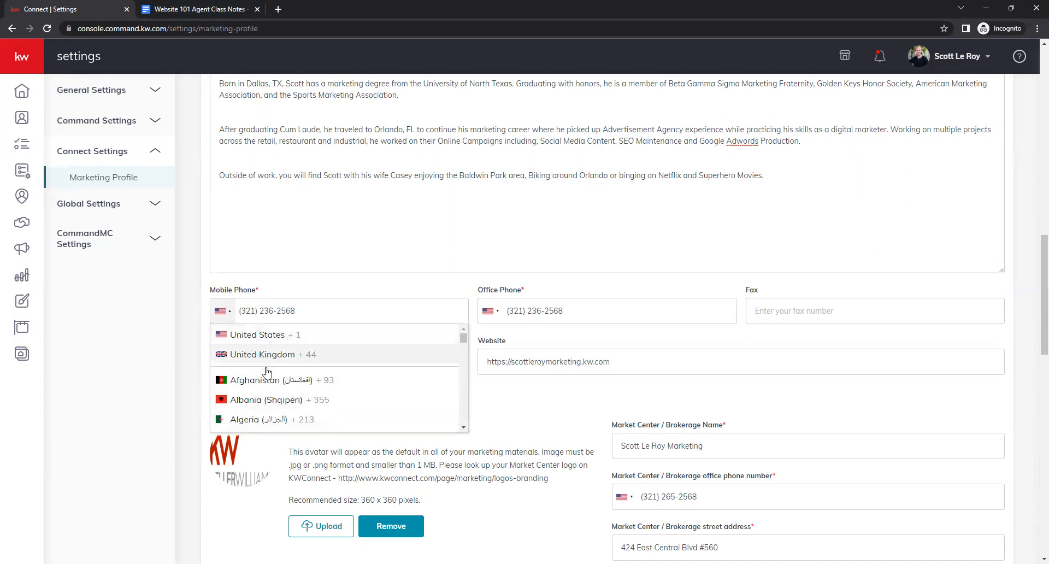
click(205, 308)
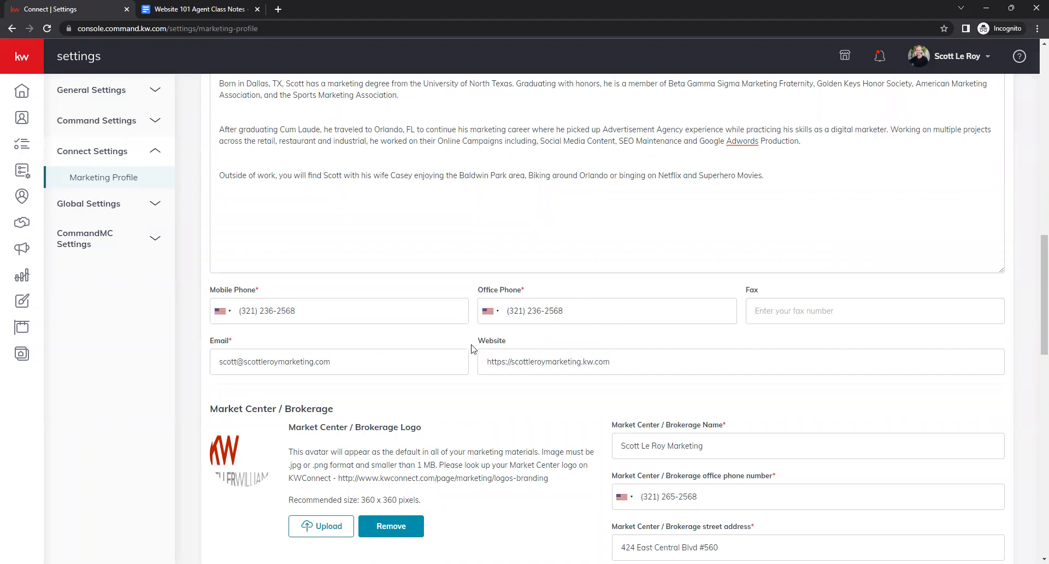
- Inspect the Website address field without editing it
scroll(473, 352, down, 1)
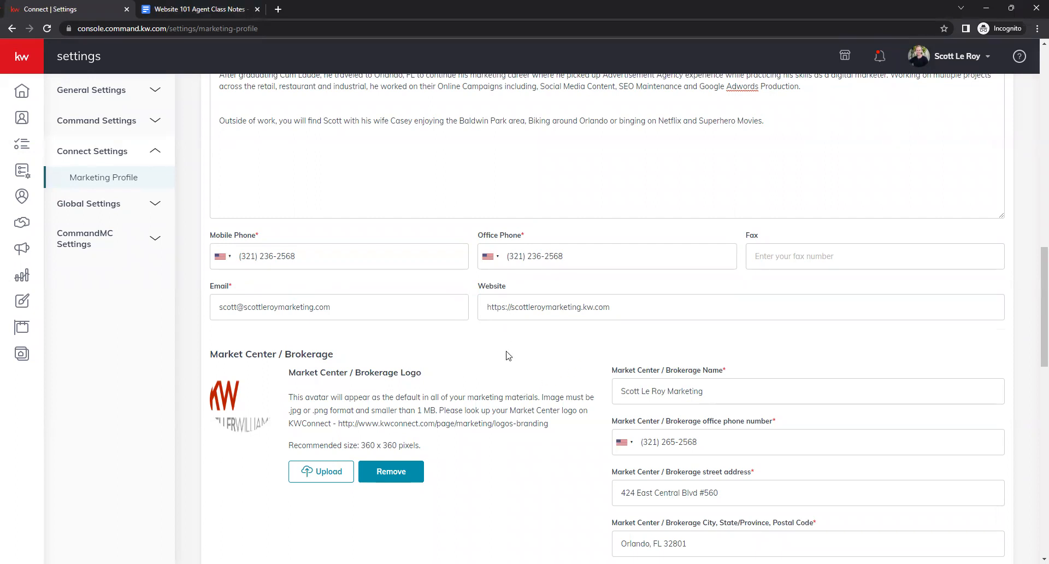
click(510, 307)
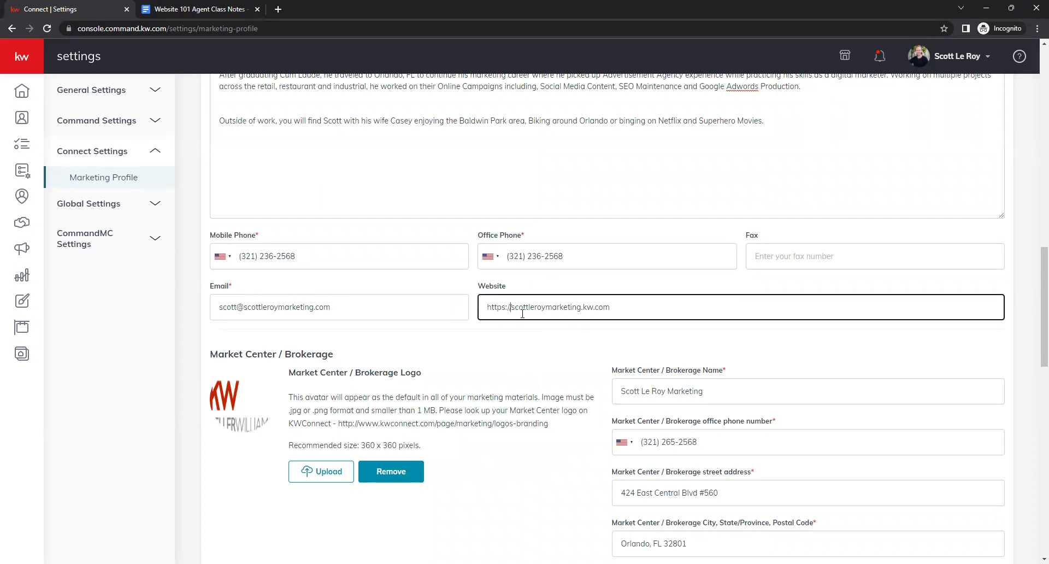
click(527, 347)
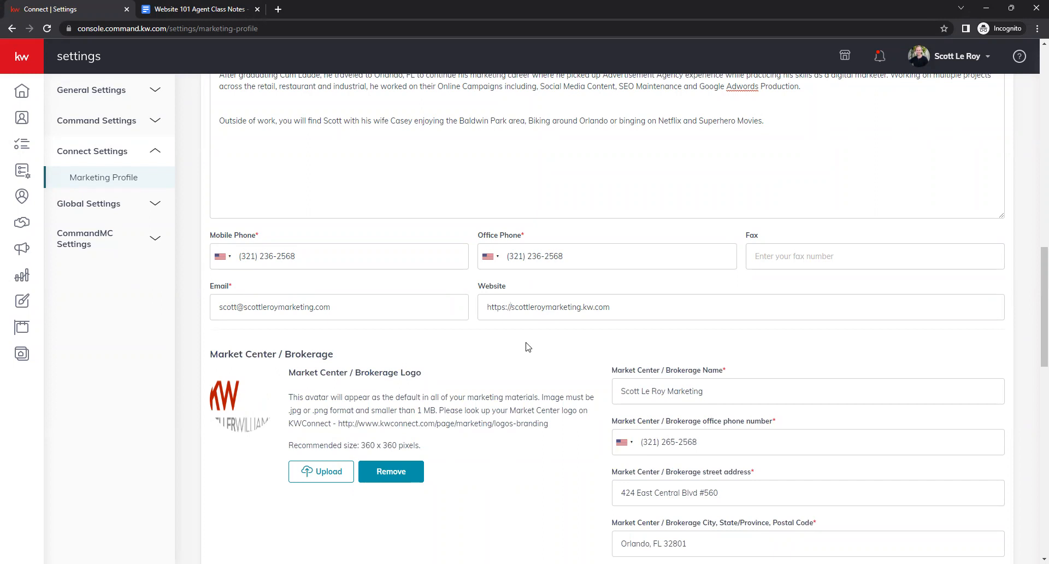
click(483, 312)
click(484, 337)
click(509, 307)
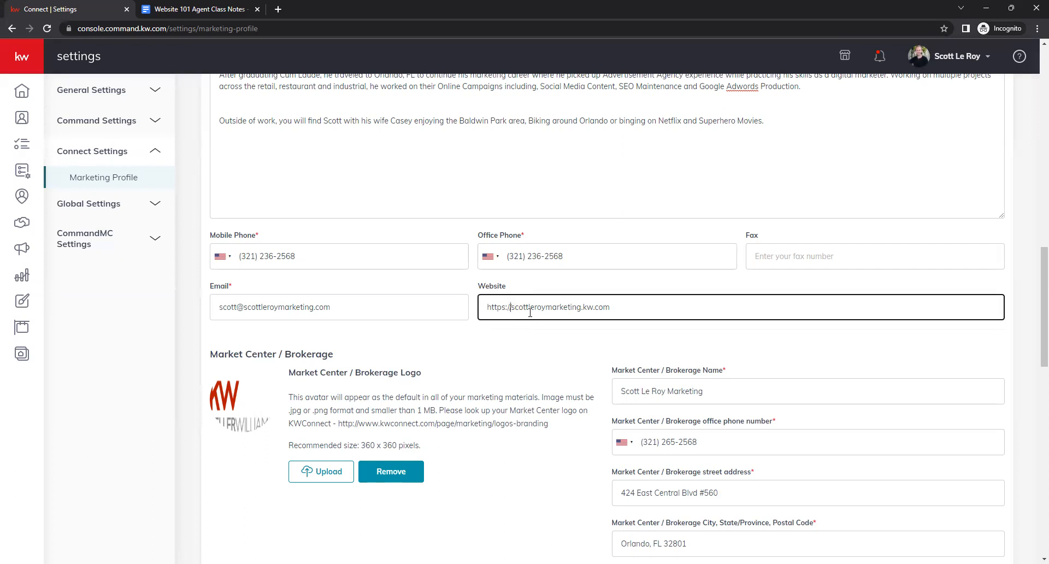
click(555, 336)
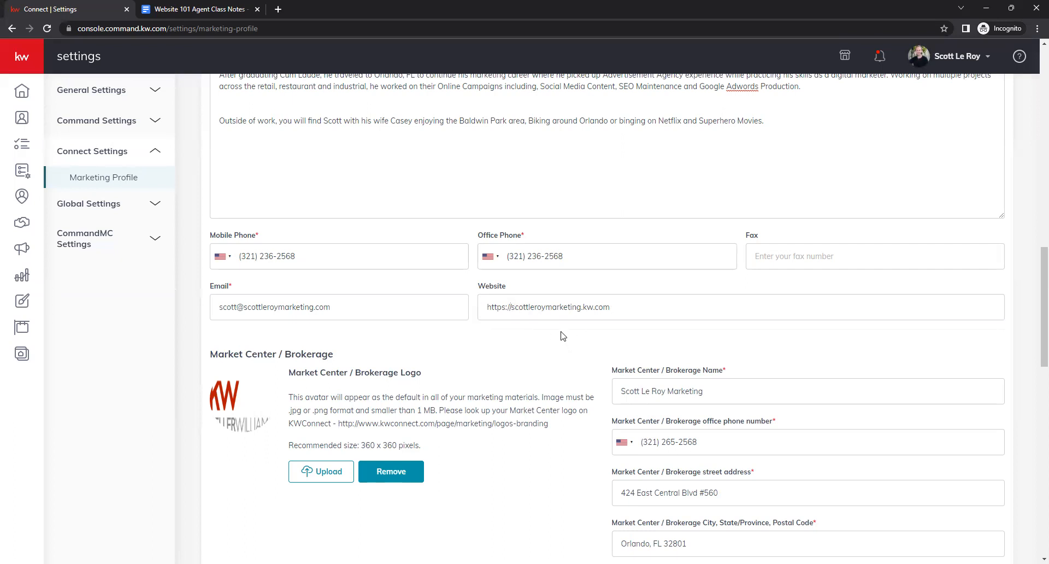
- Review the Market Center / Brokerage and Compliance sections, including the Legal Footer Links
scroll(563, 332, down, 1)
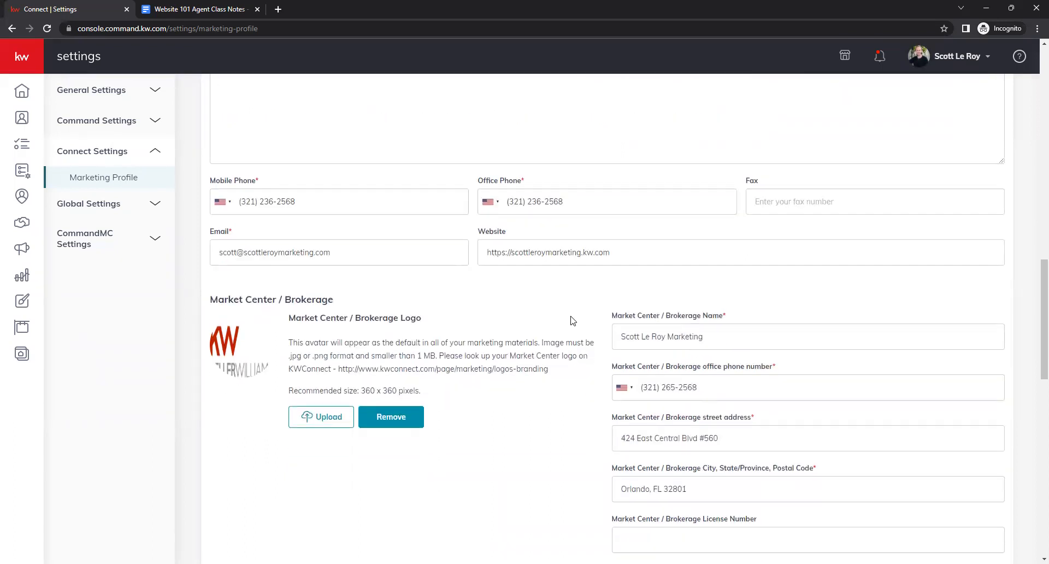
scroll(572, 325, down, 1)
scroll(573, 325, down, 1)
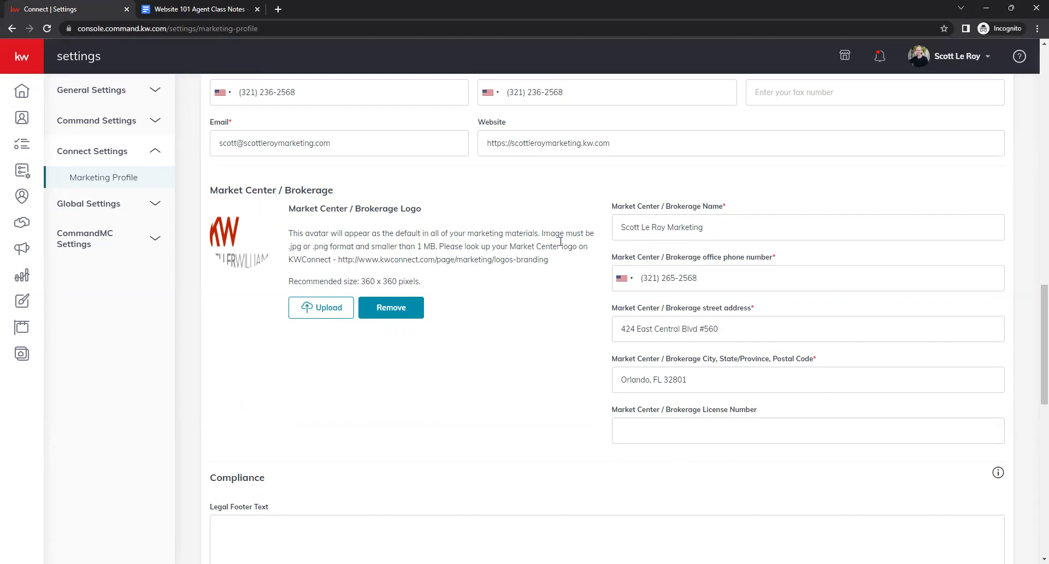
scroll(557, 327, down, 2)
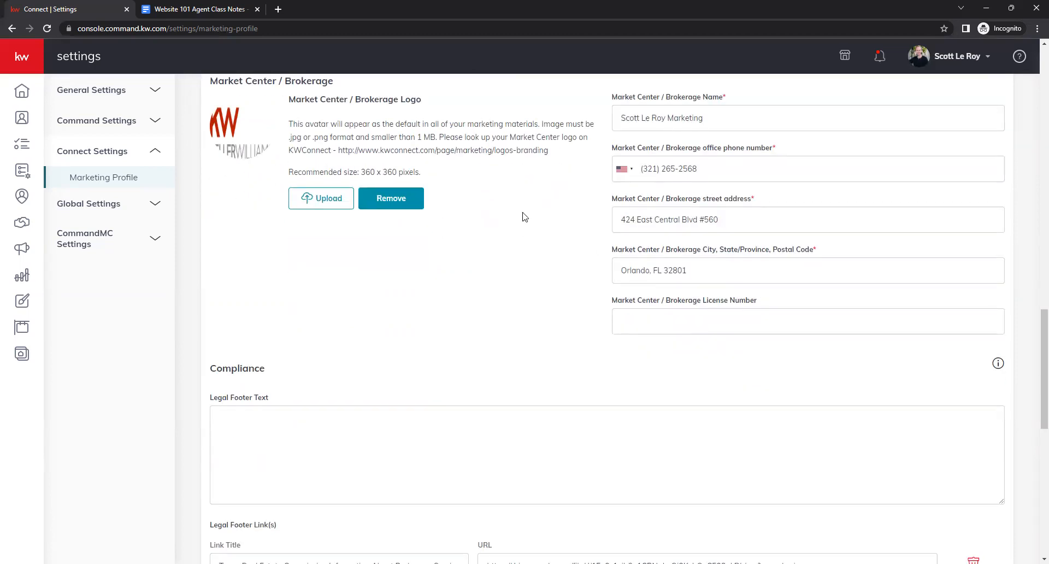
scroll(531, 218, down, 2)
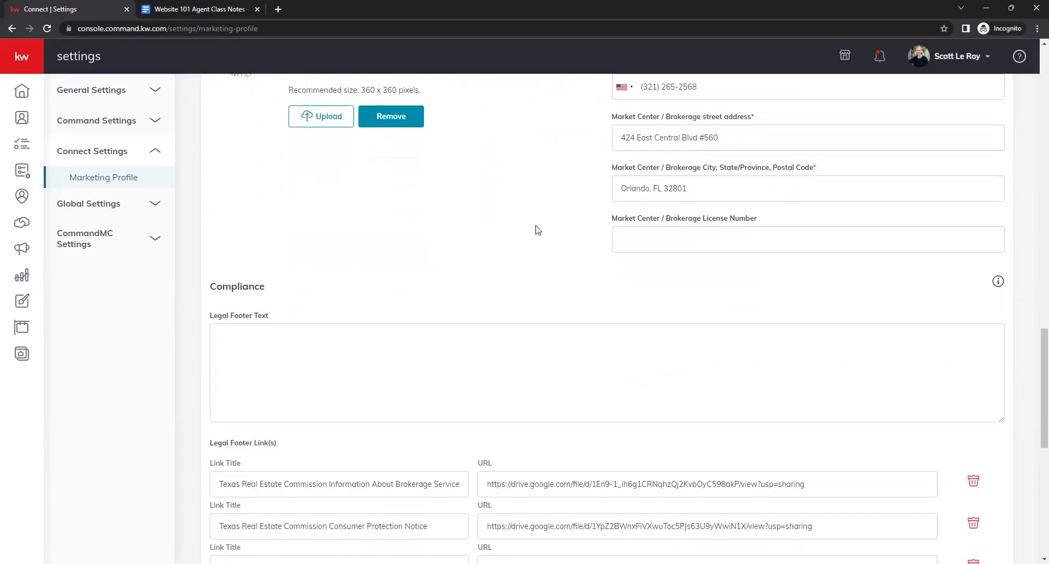
scroll(508, 228, down, 2)
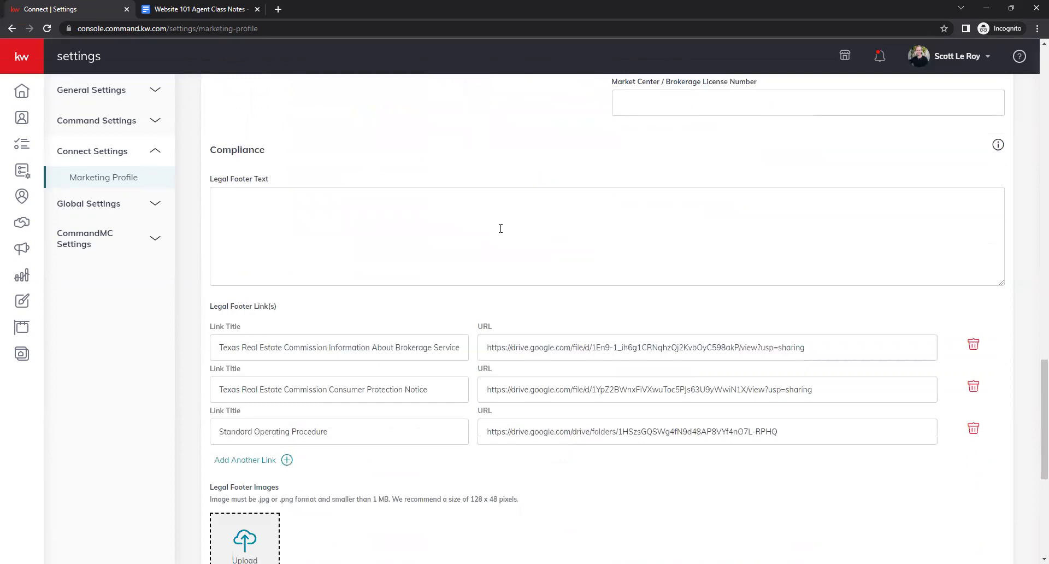
scroll(500, 228, up, 1)
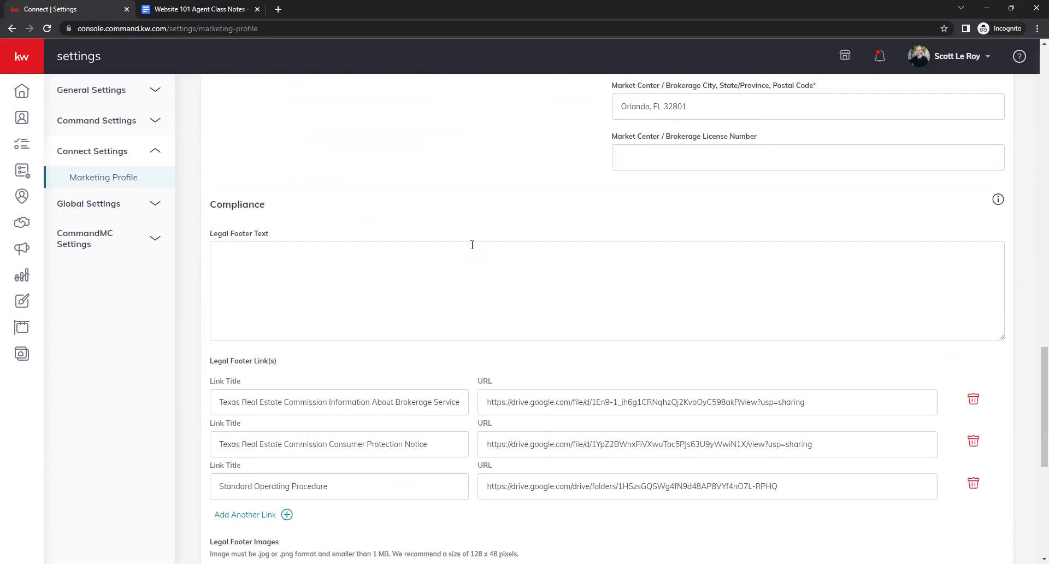
- Examine the Legal Footer Text, Legal Footer Images, Social and Google Analytics sections of the profile
click(472, 245)
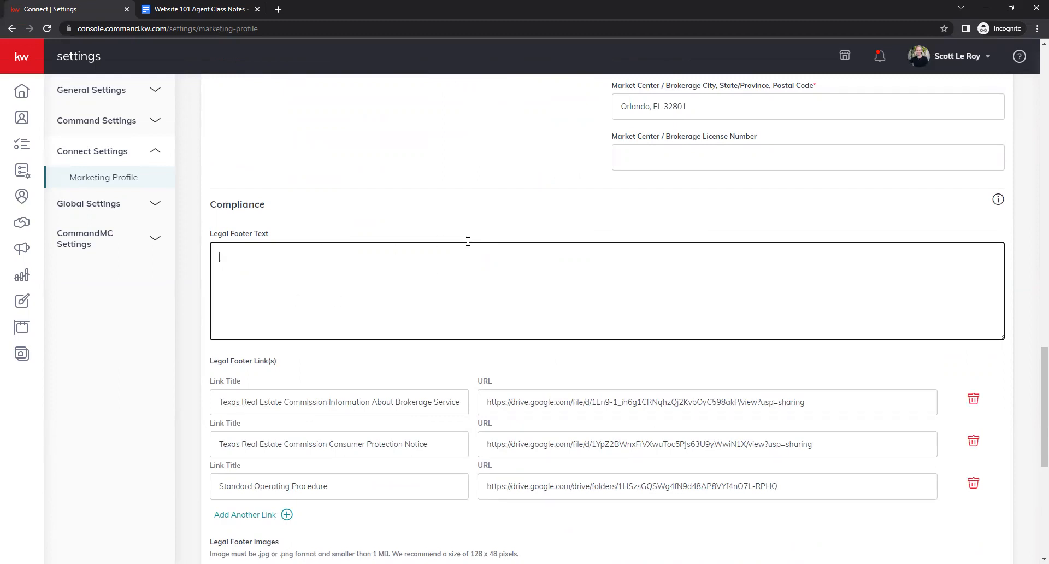
scroll(476, 152, down, 1)
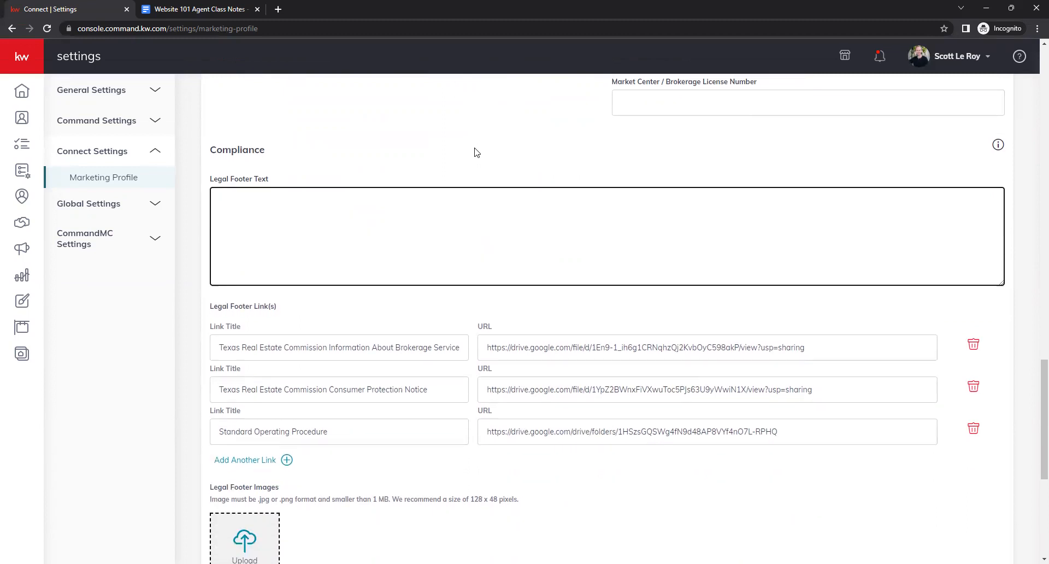
scroll(475, 151, down, 1)
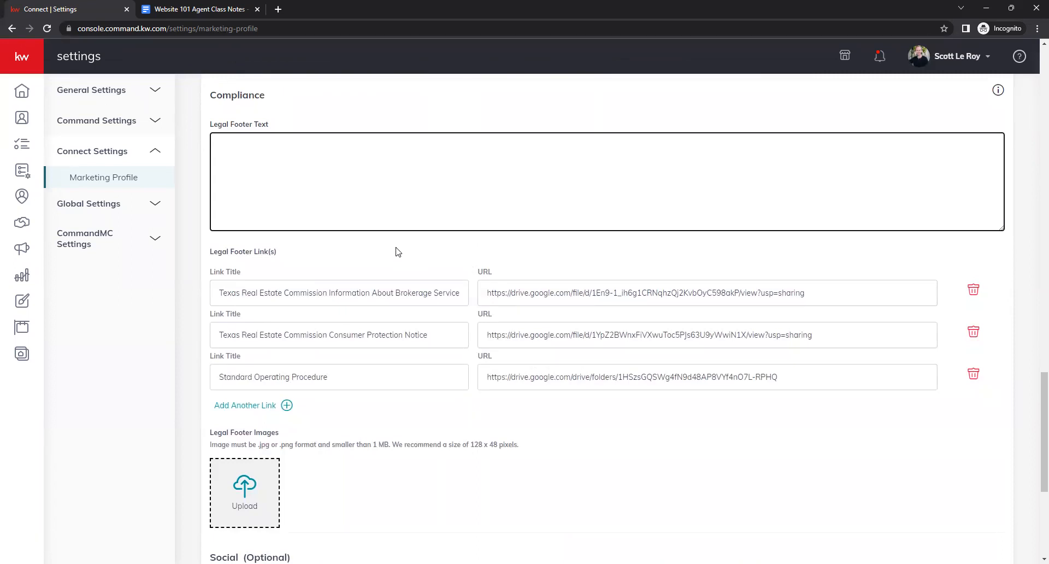
click(224, 195)
scroll(468, 311, down, 1)
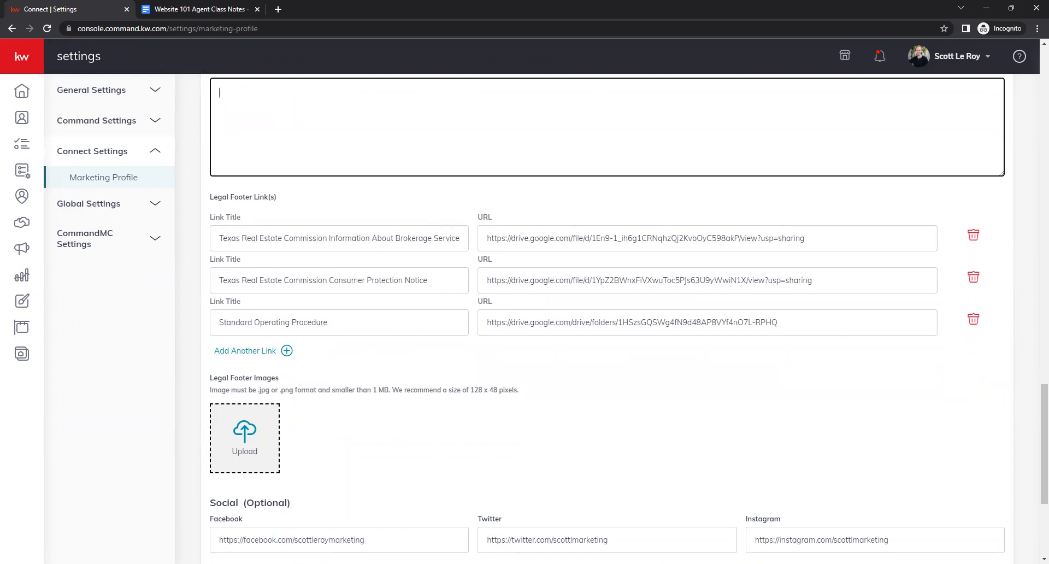
scroll(656, 376, down, 1)
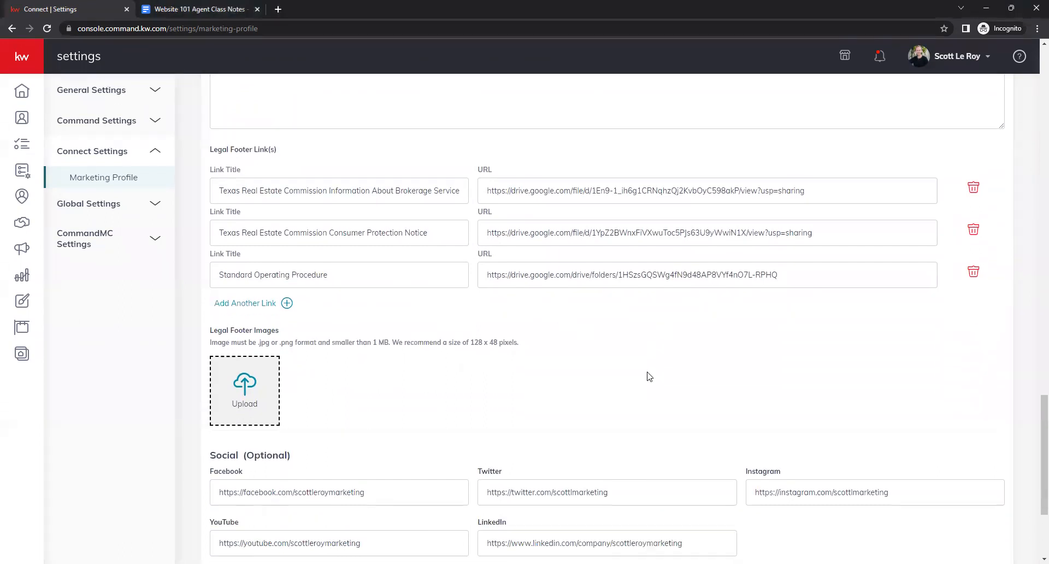
scroll(585, 363, up, 1)
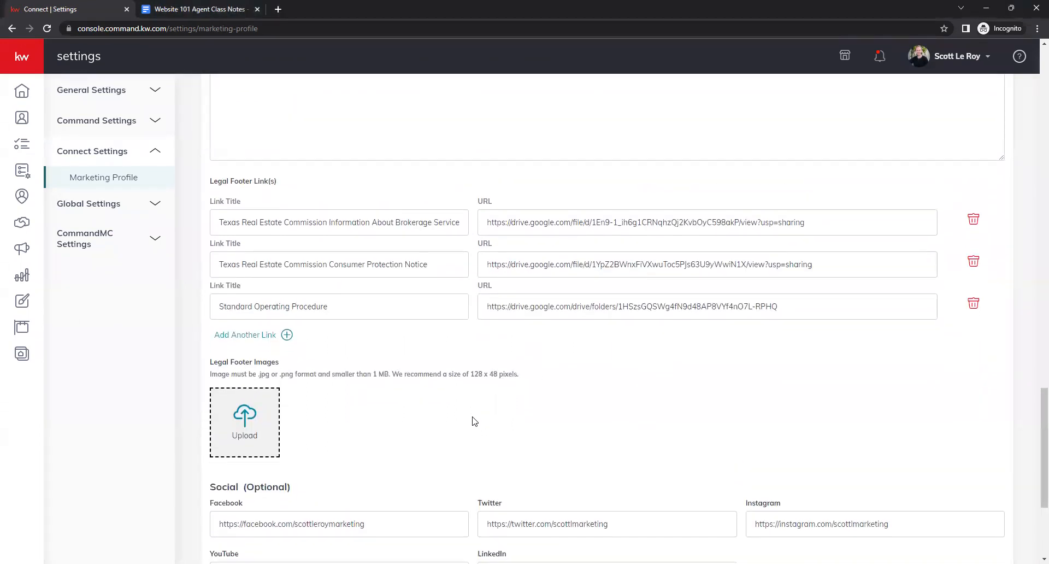
scroll(474, 421, down, 1)
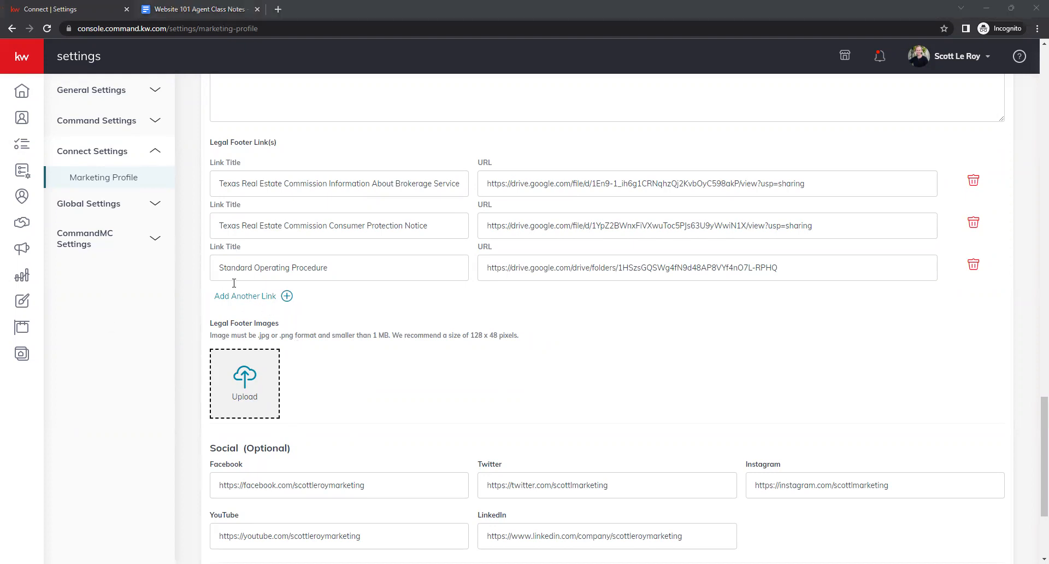
scroll(566, 326, down, 2)
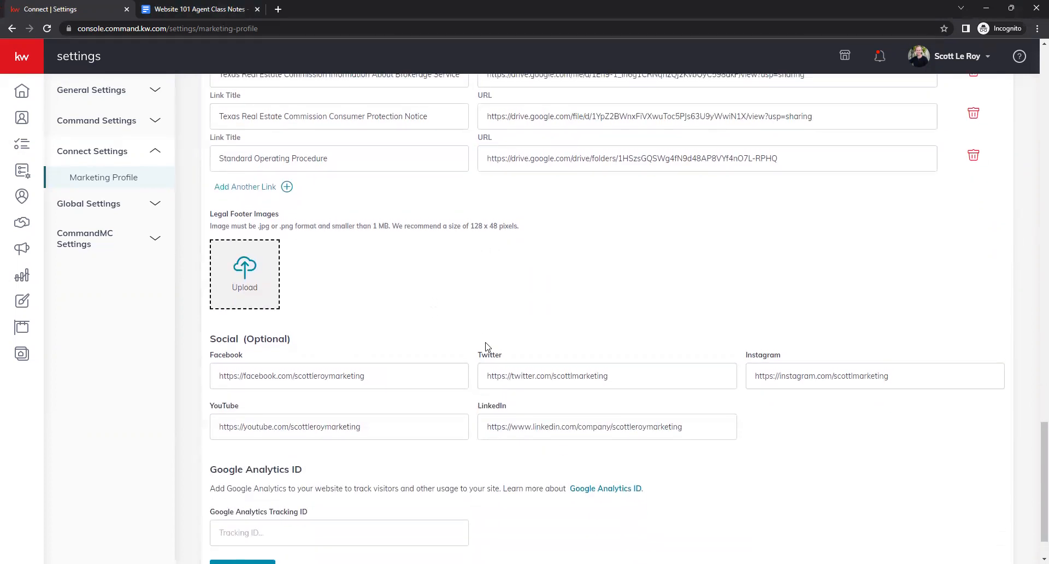
scroll(484, 345, down, 1)
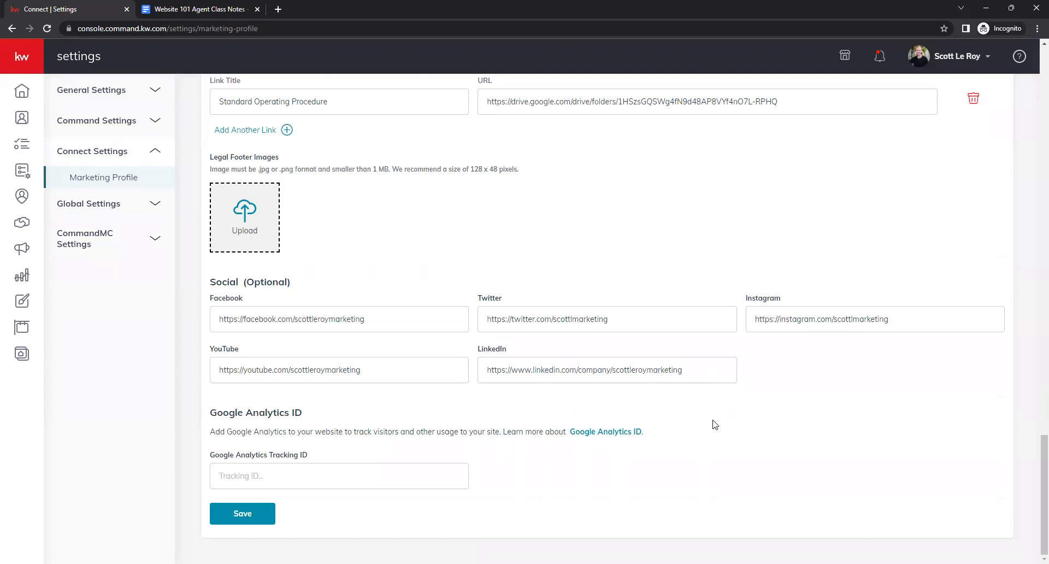
scroll(710, 424, up, 3)
scroll(696, 429, down, 3)
scroll(696, 440, up, 1)
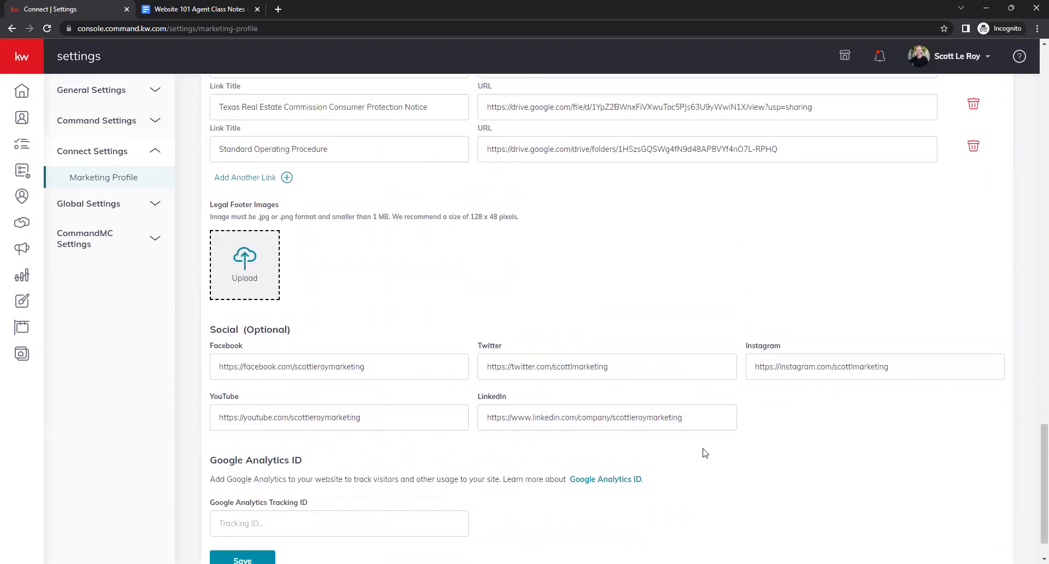
scroll(701, 453, down, 1)
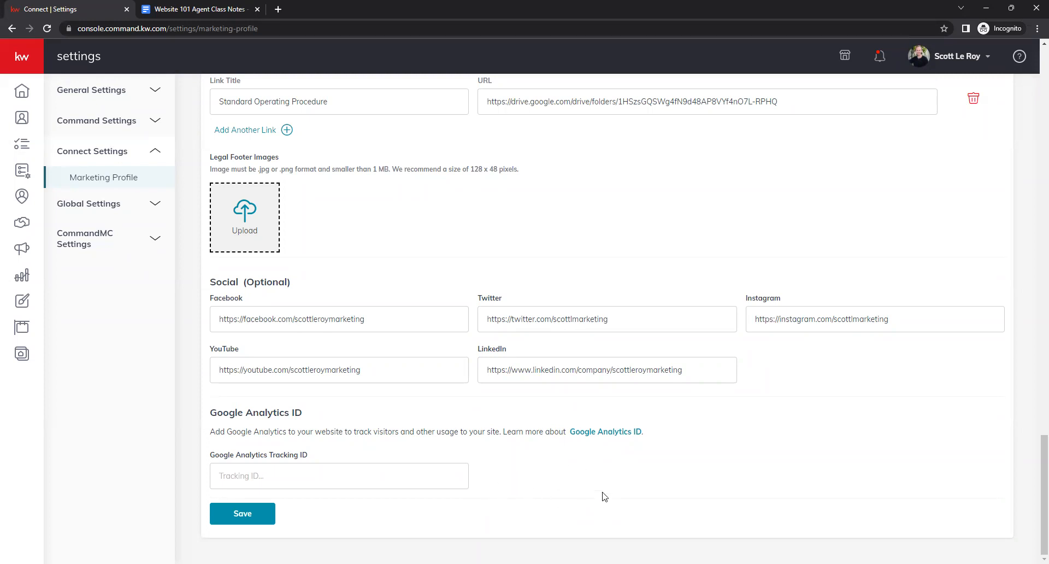
- Save the Marketing Profile and close the confirmation
drag(629, 406, 526, 466)
click(527, 467)
click(342, 475)
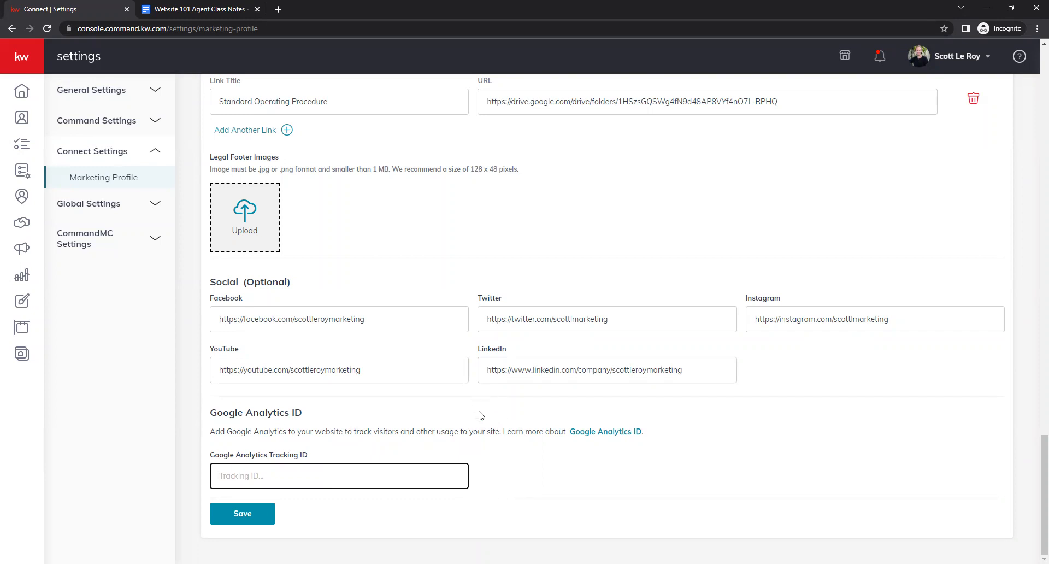
click(239, 519)
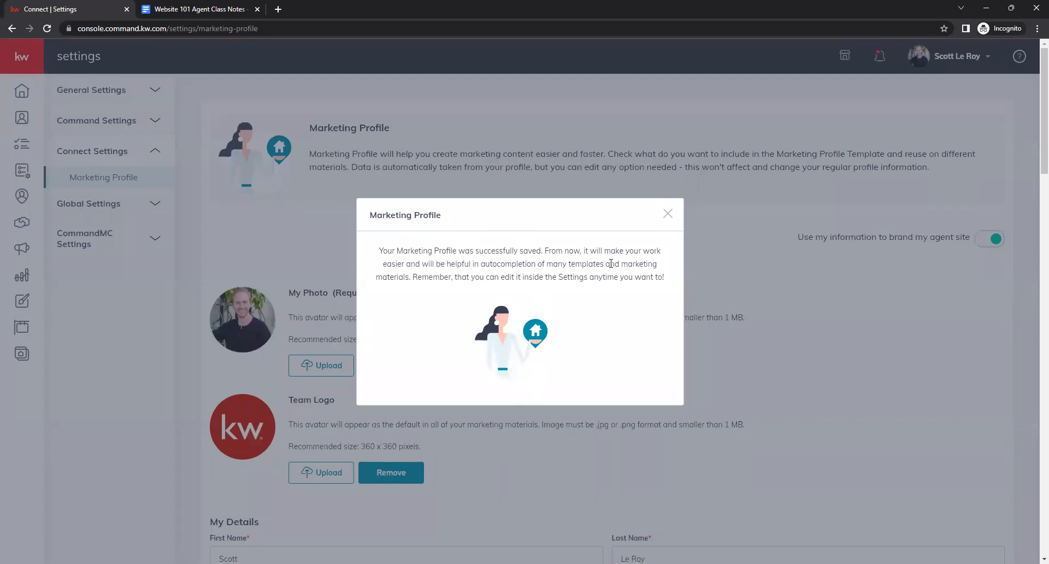
click(717, 242)
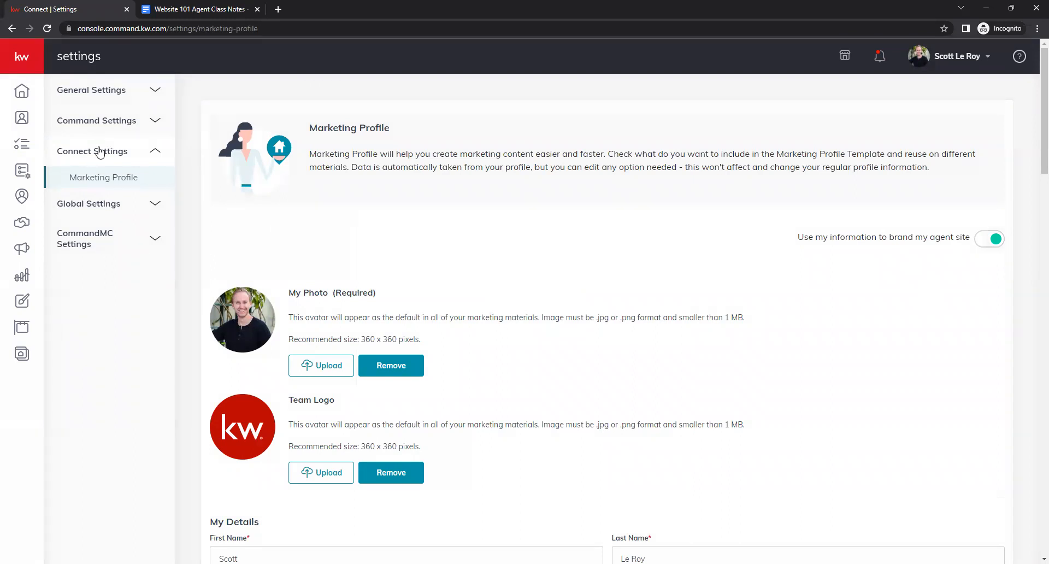
- Go to the Consumer agent site pages and open the configured agent site in a new tab
click(21, 59)
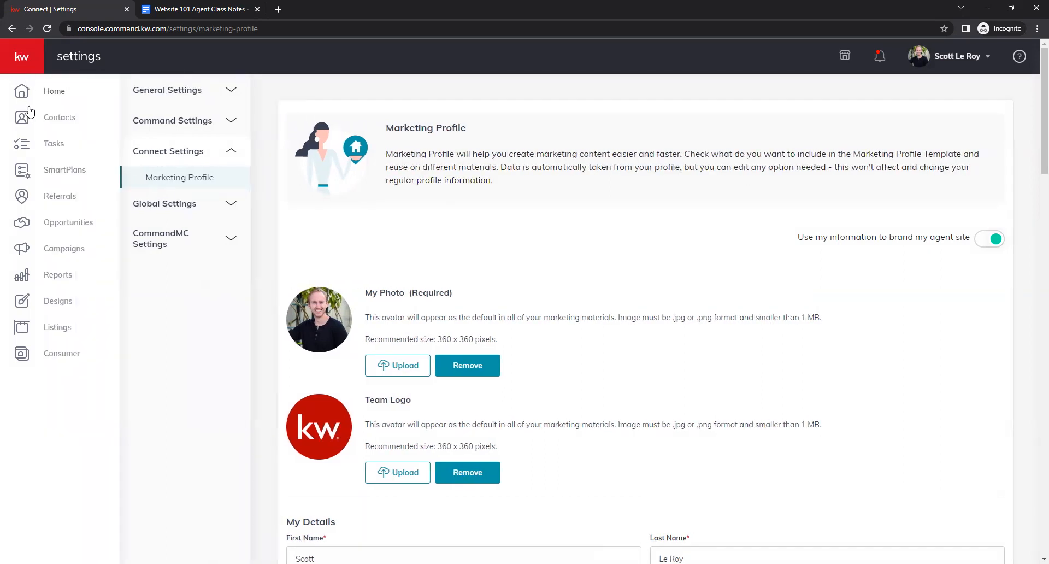
click(84, 358)
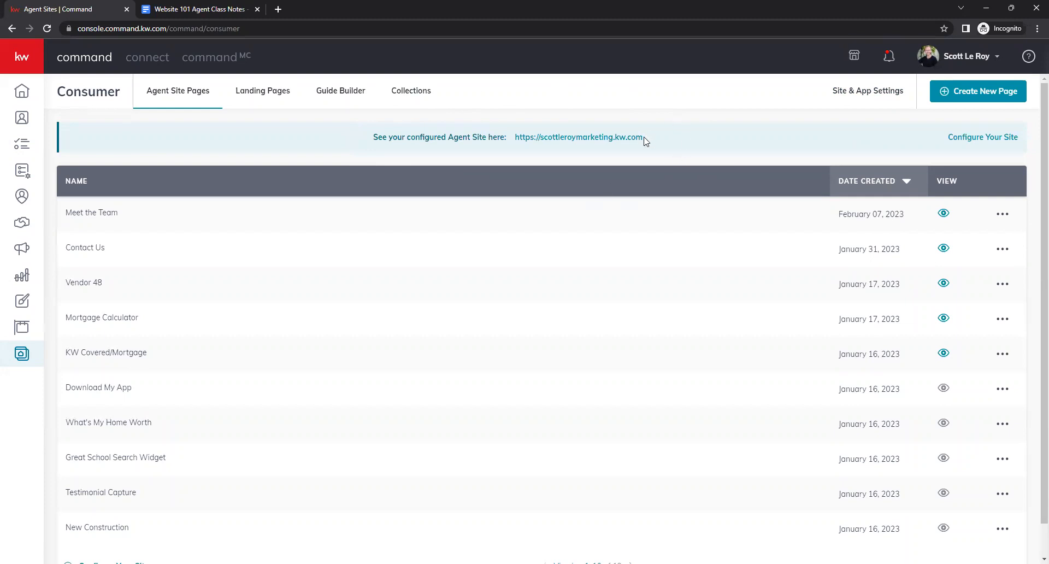
click(581, 139)
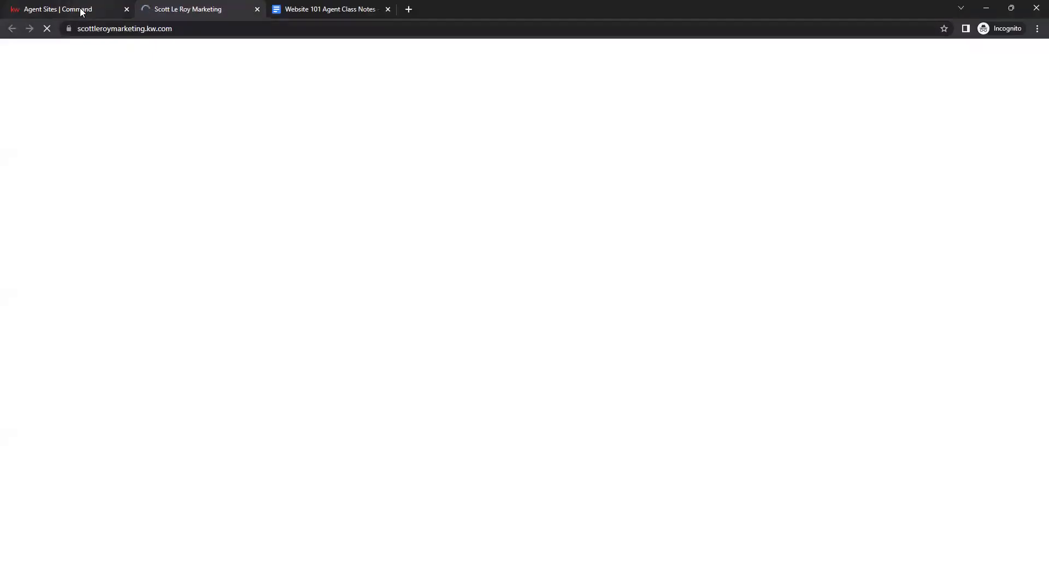
click(81, 11)
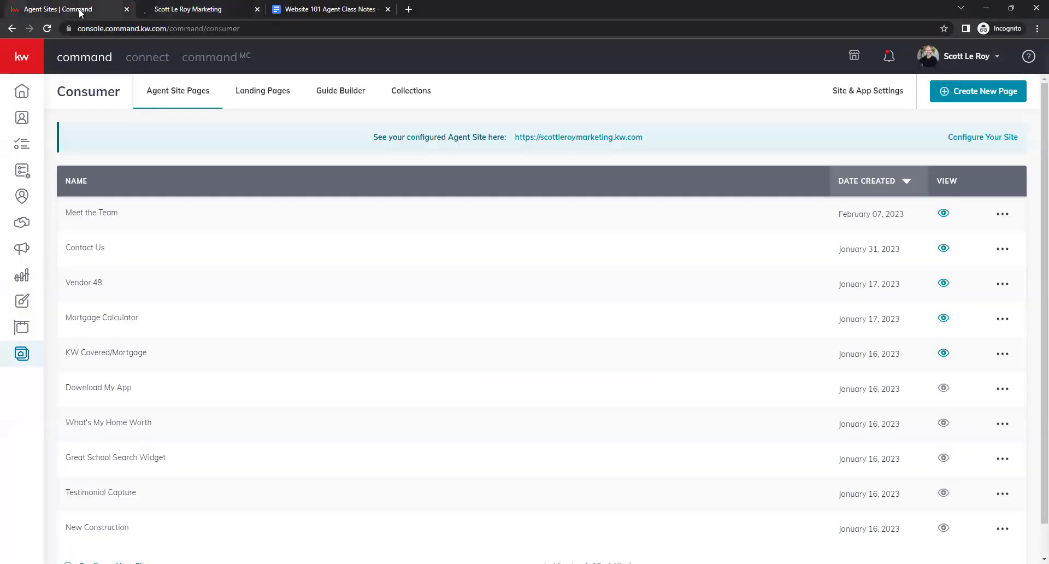
- Launch the Agent Site Kelle Guide from the consumer site settings and acknowledge the compliance reminder
click(872, 92)
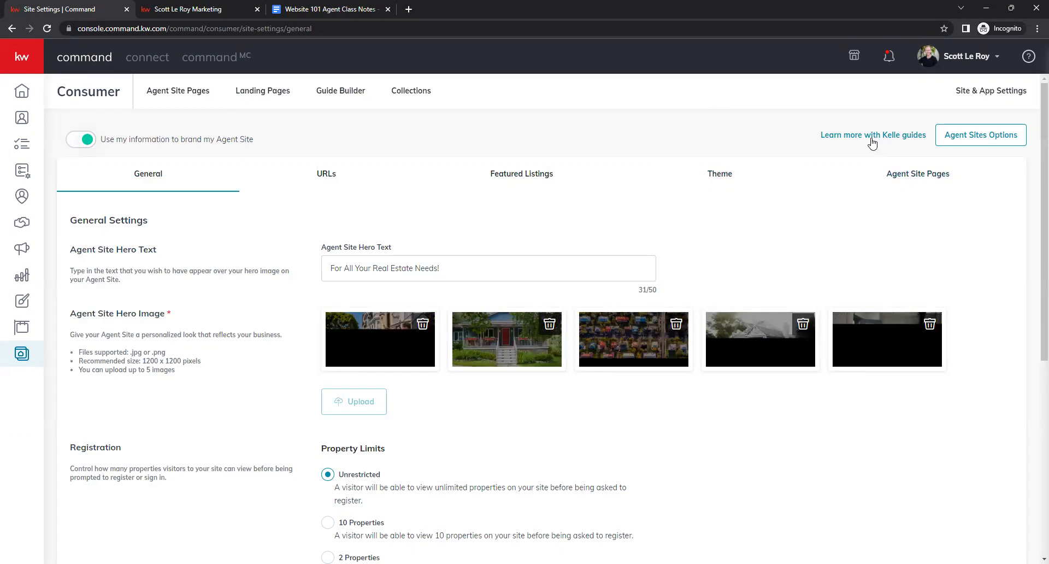
click(898, 141)
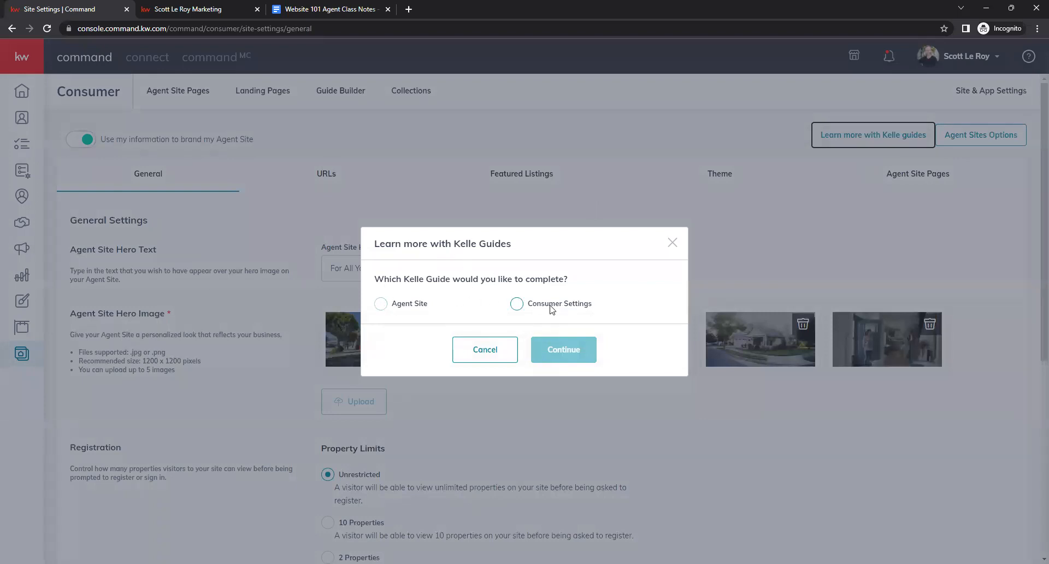
click(381, 303)
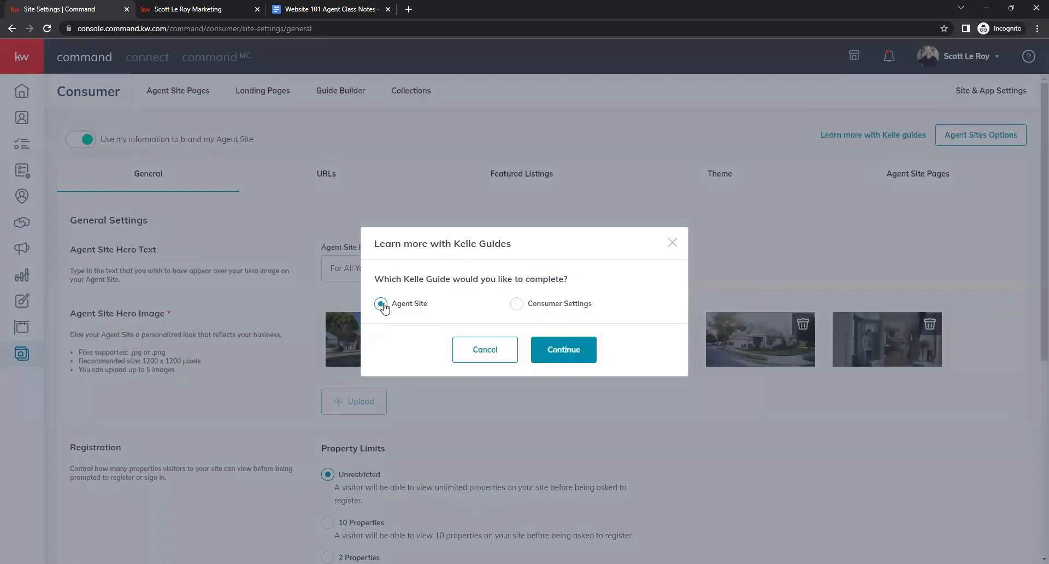
click(578, 342)
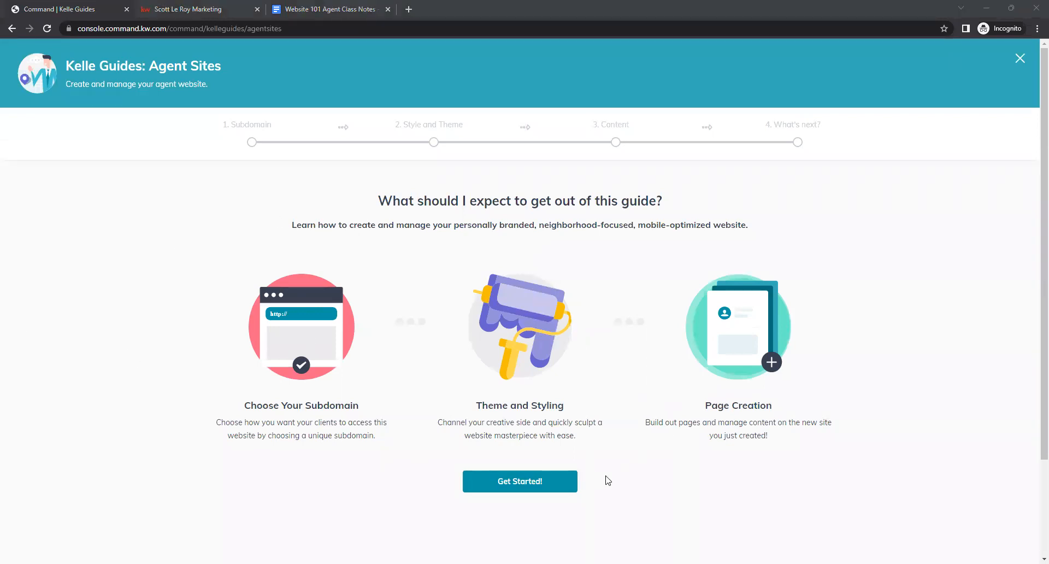
click(526, 482)
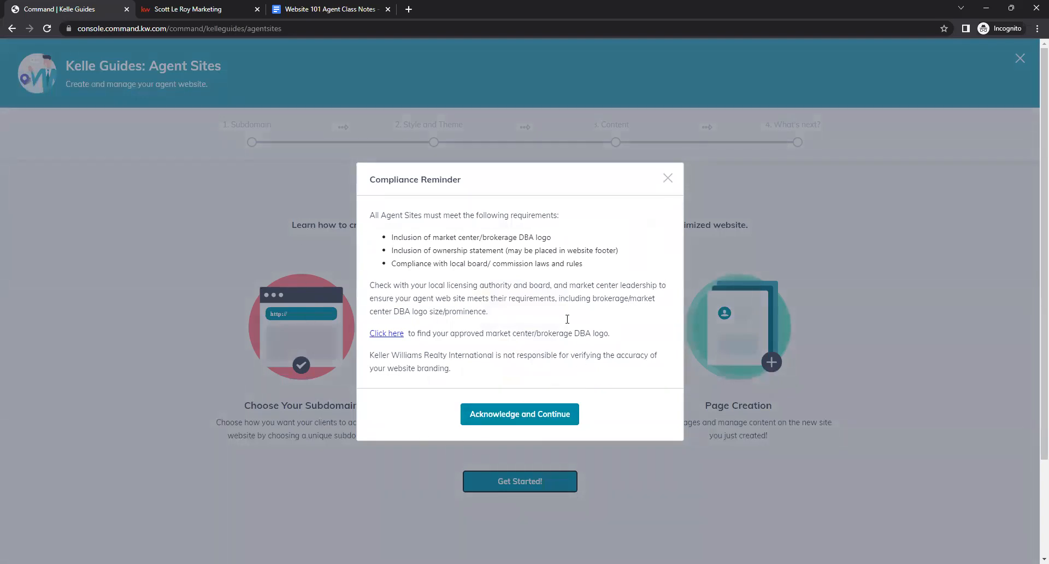
click(498, 415)
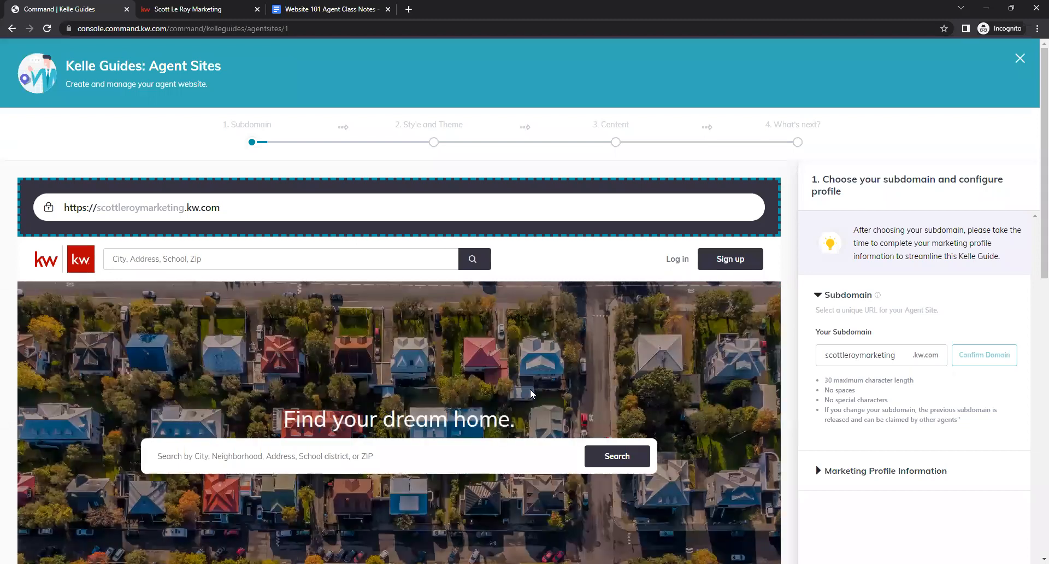
- Confirm the scottleroymarketing subdomain and expand the Marketing Profile Information section
scroll(785, 317, down, 1)
scroll(787, 344, up, 1)
scroll(790, 353, down, 1)
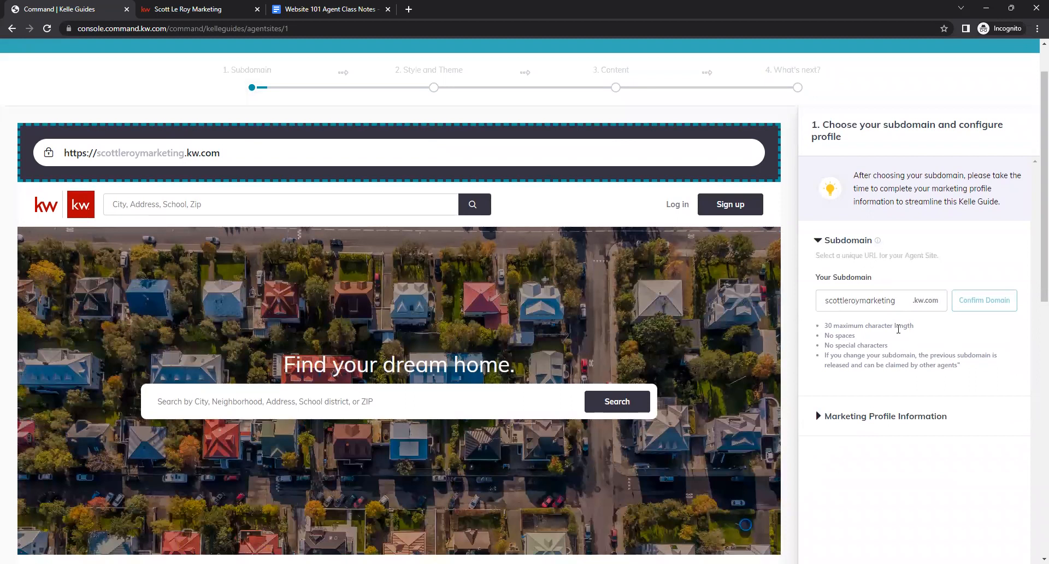
click(898, 295)
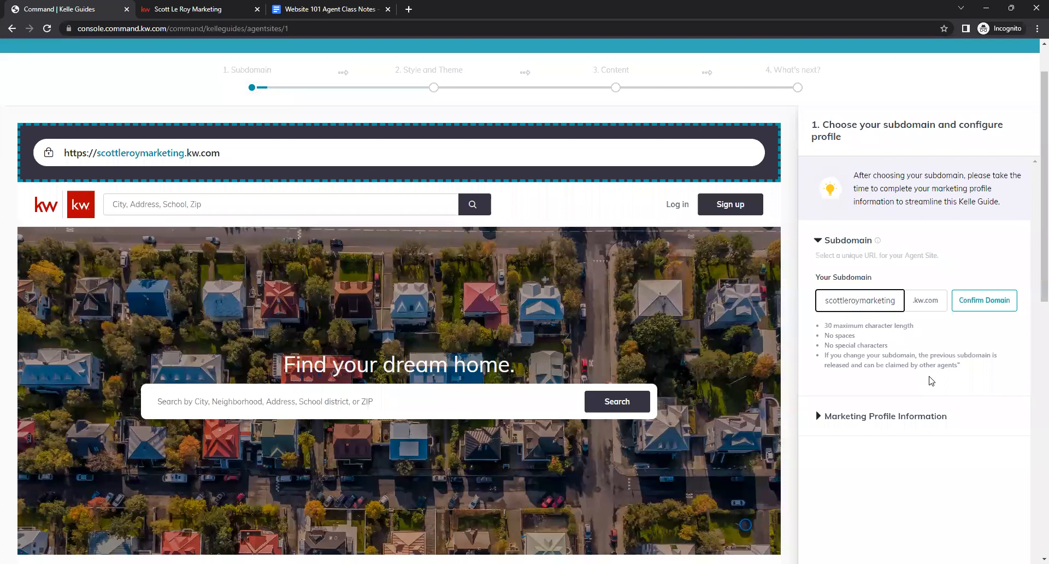
click(979, 302)
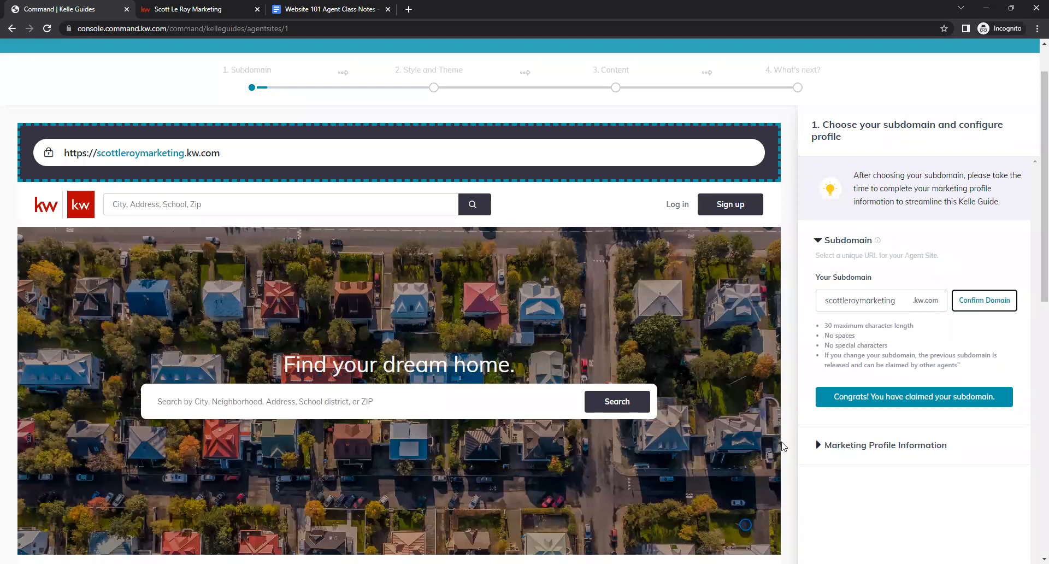
click(835, 401)
drag(985, 411, 1002, 405)
click(817, 448)
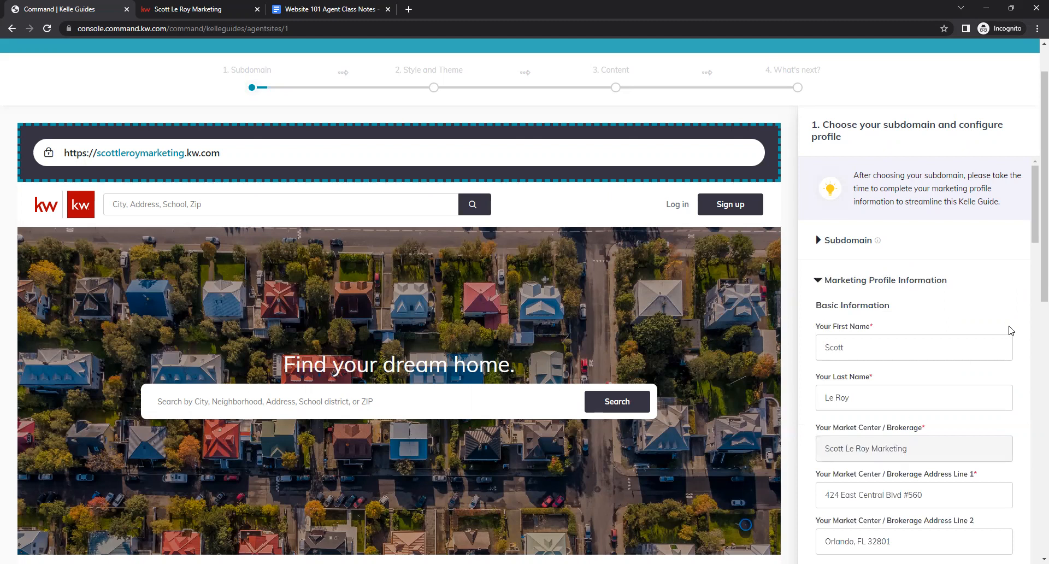
- Review the prefilled marketing profile fields, from the biography through the social media links, and save to continue
scroll(1016, 328, down, 3)
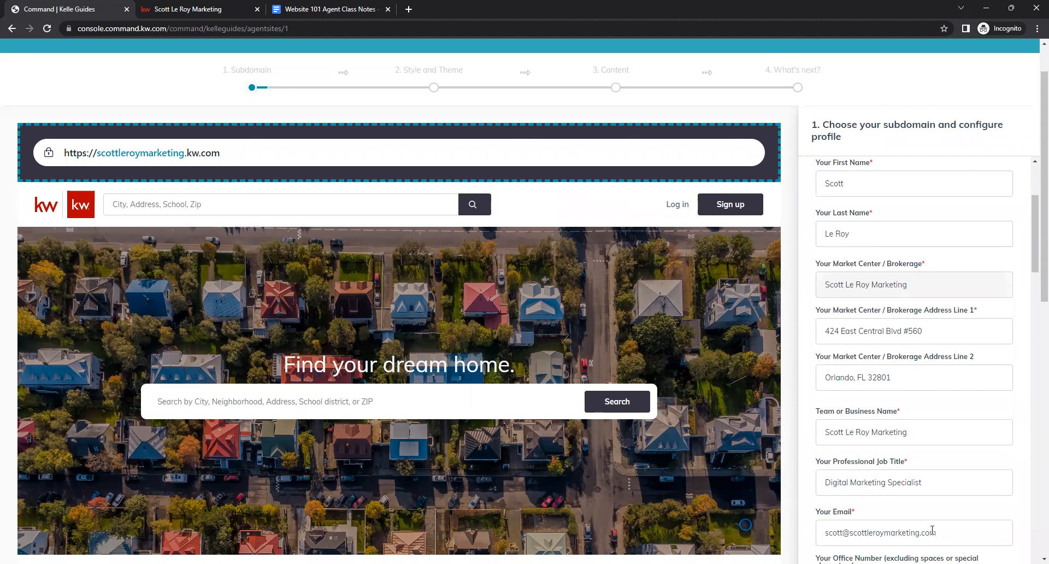
scroll(1021, 268, down, 2)
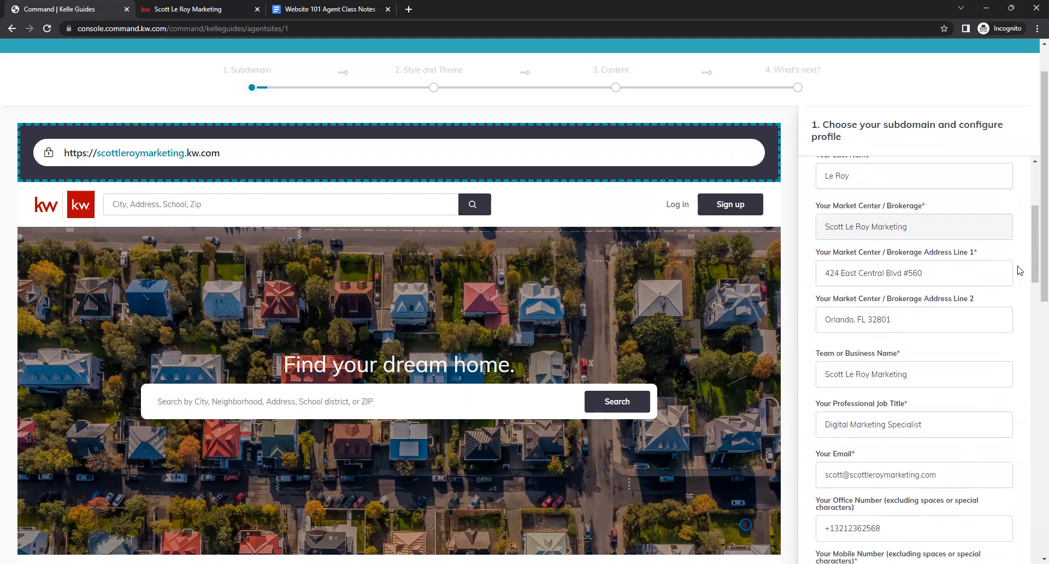
scroll(1021, 272, down, 6)
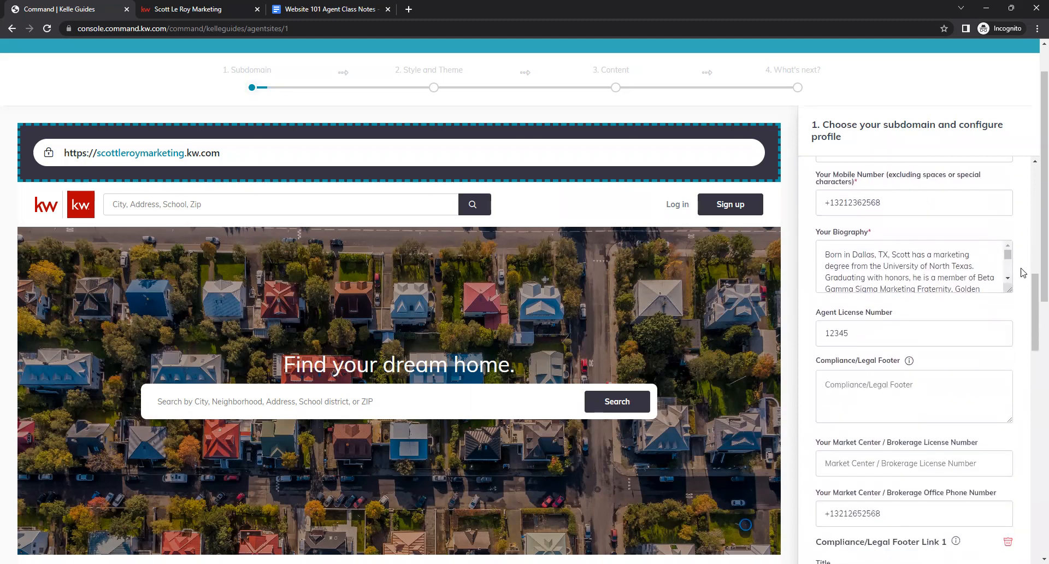
scroll(1025, 284, down, 2)
scroll(1024, 295, up, 1)
scroll(1023, 307, up, 1)
drag(1009, 286, 1019, 541)
click(886, 473)
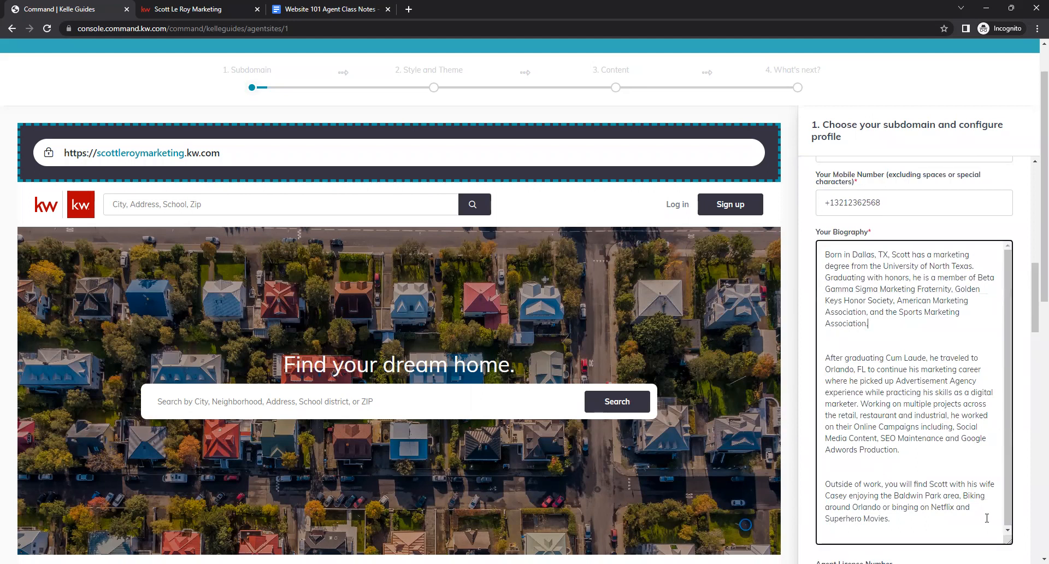
drag(1010, 540, 1007, 352)
scroll(972, 405, down, 8)
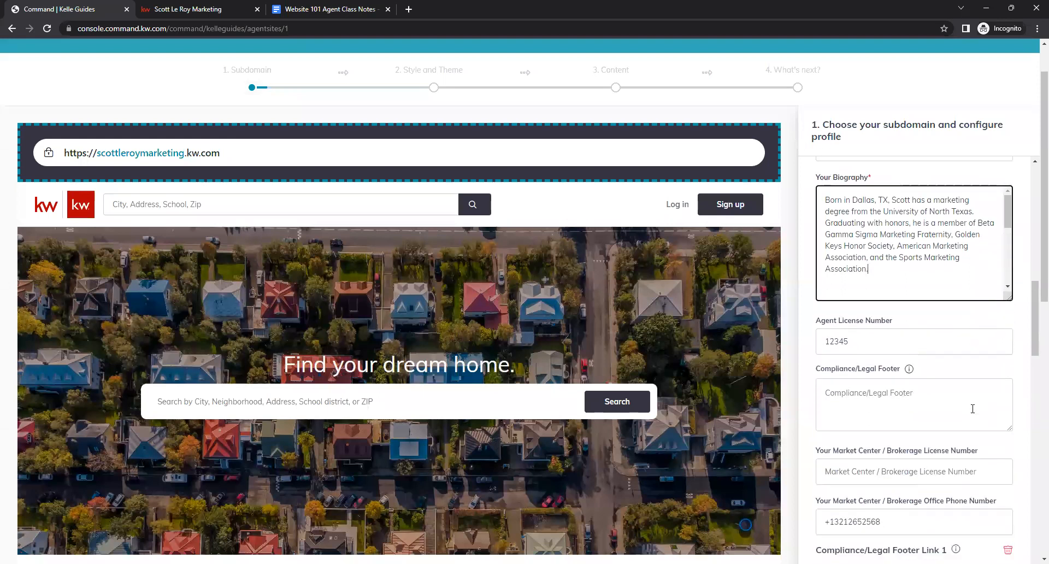
scroll(971, 402, down, 9)
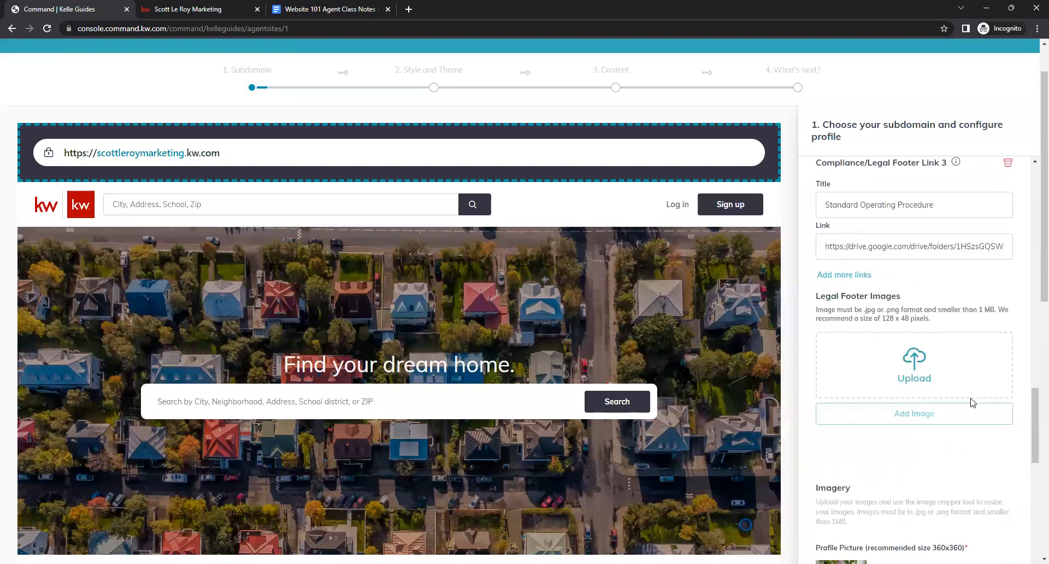
scroll(933, 326, down, 7)
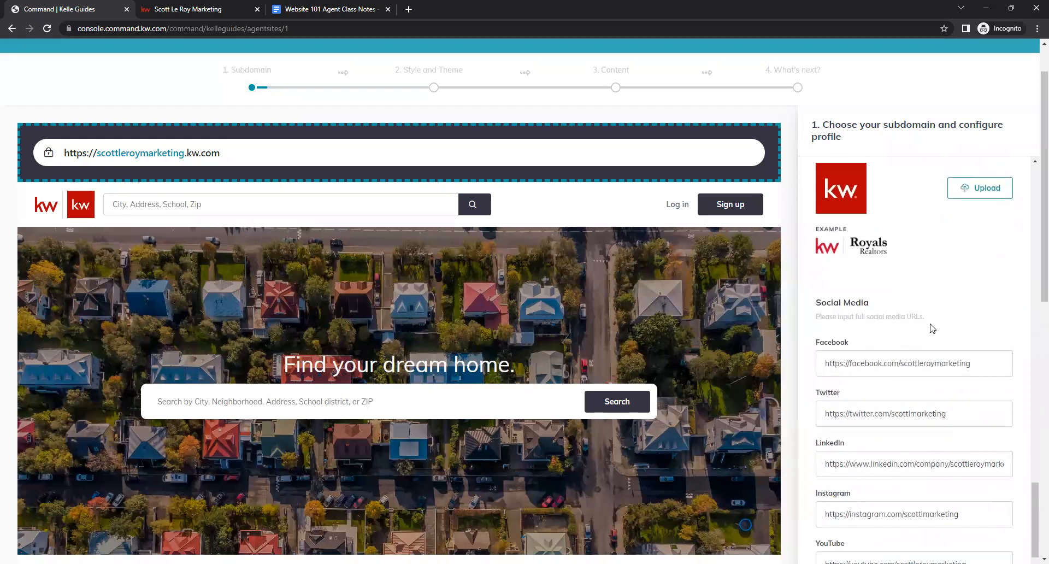
scroll(949, 482, down, 2)
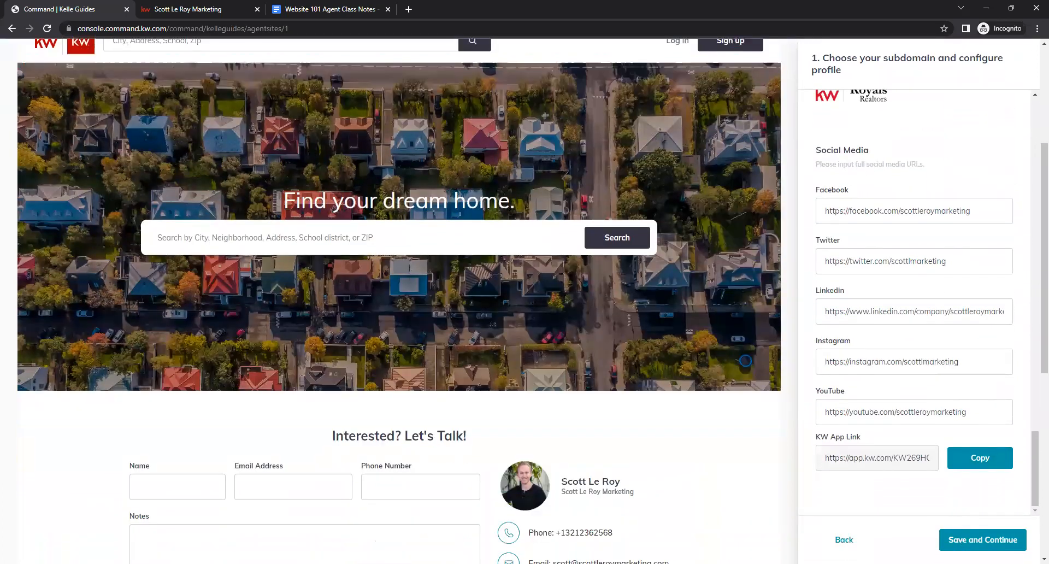
click(980, 545)
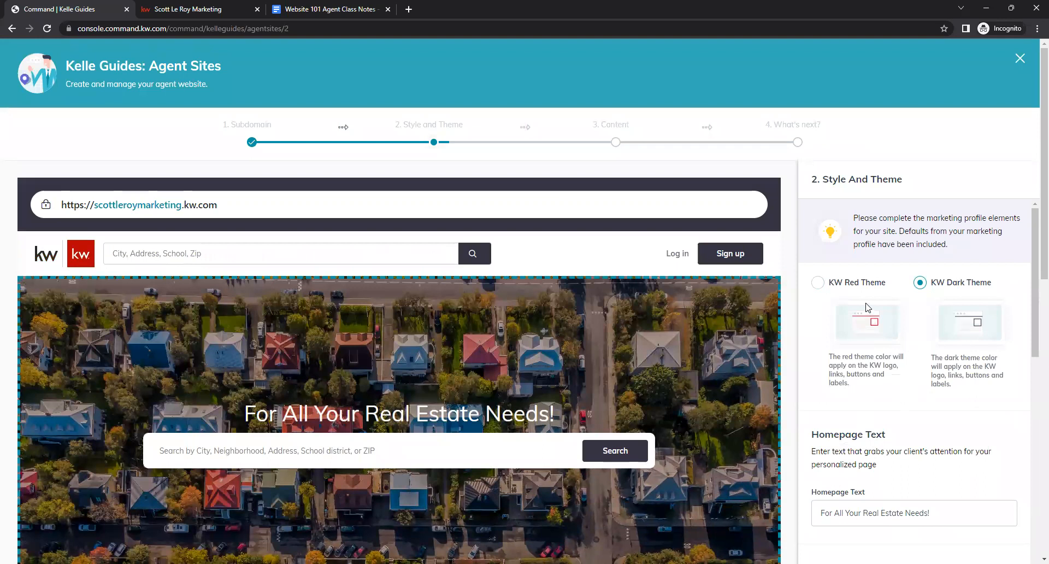
- Toggle the site theme to KW Red Theme and back to KW Dark Theme
click(819, 283)
click(921, 283)
scroll(916, 335, down, 2)
scroll(918, 336, down, 2)
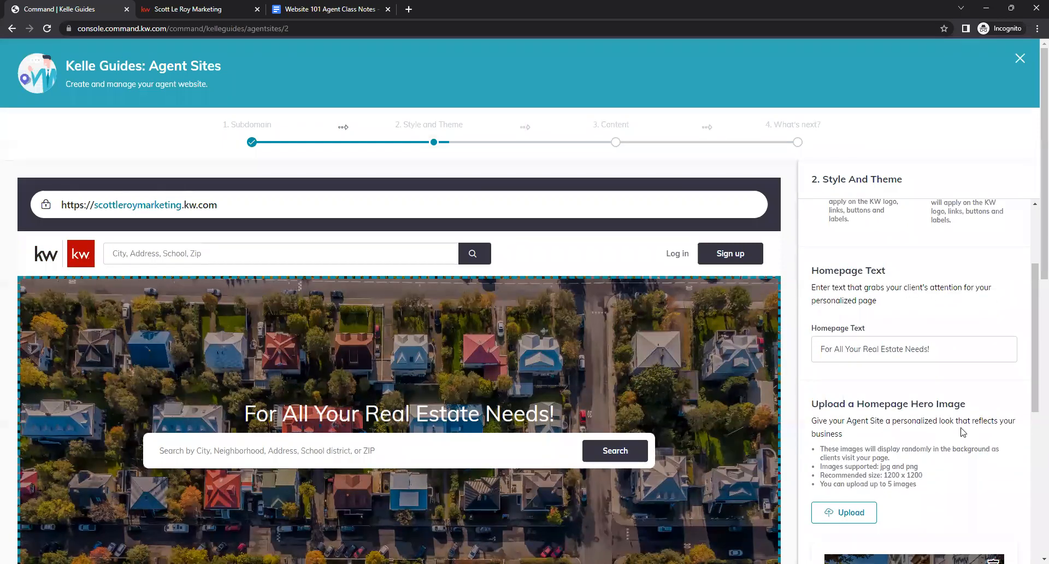
scroll(671, 385, down, 1)
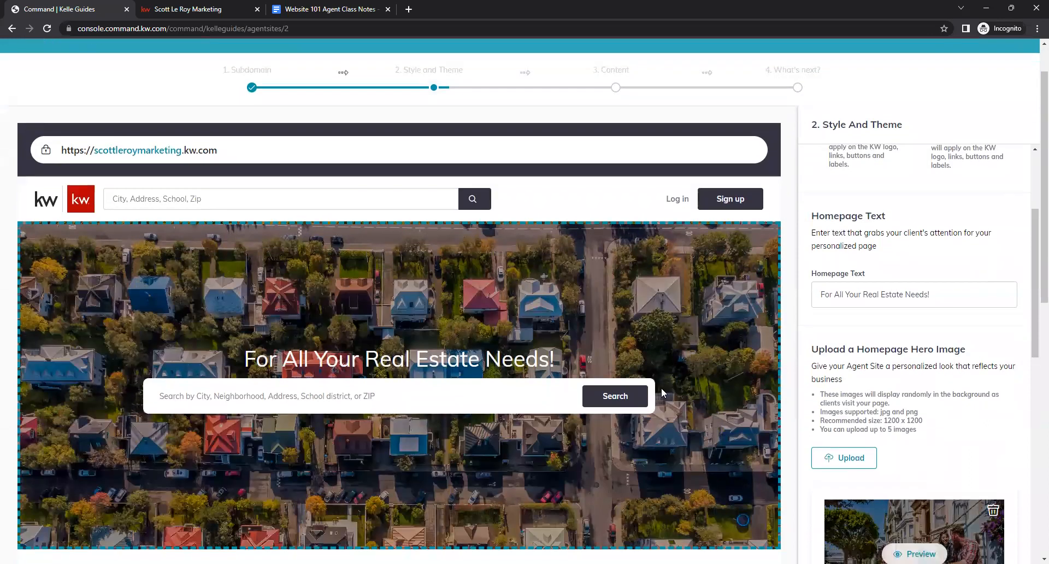
- Compare the guide's homepage text and hero images with the live agent site in the other tab
drag(240, 362, 549, 370)
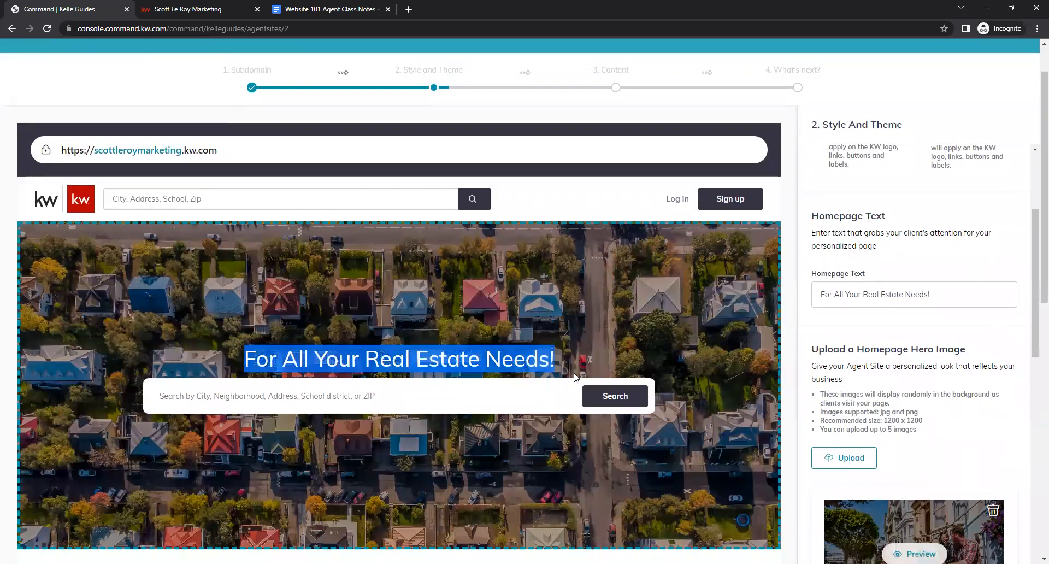
click(544, 367)
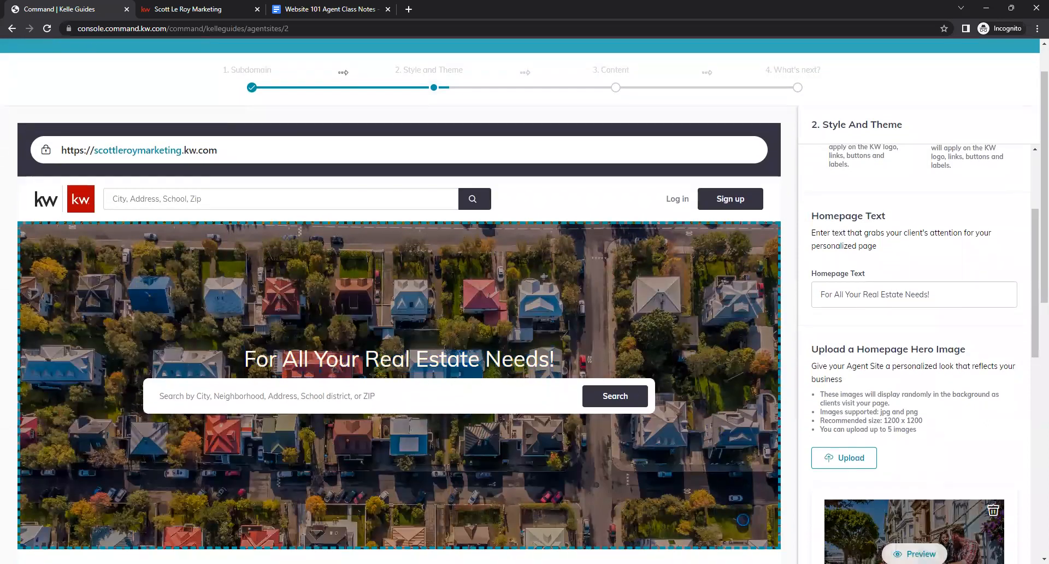
click(208, 10)
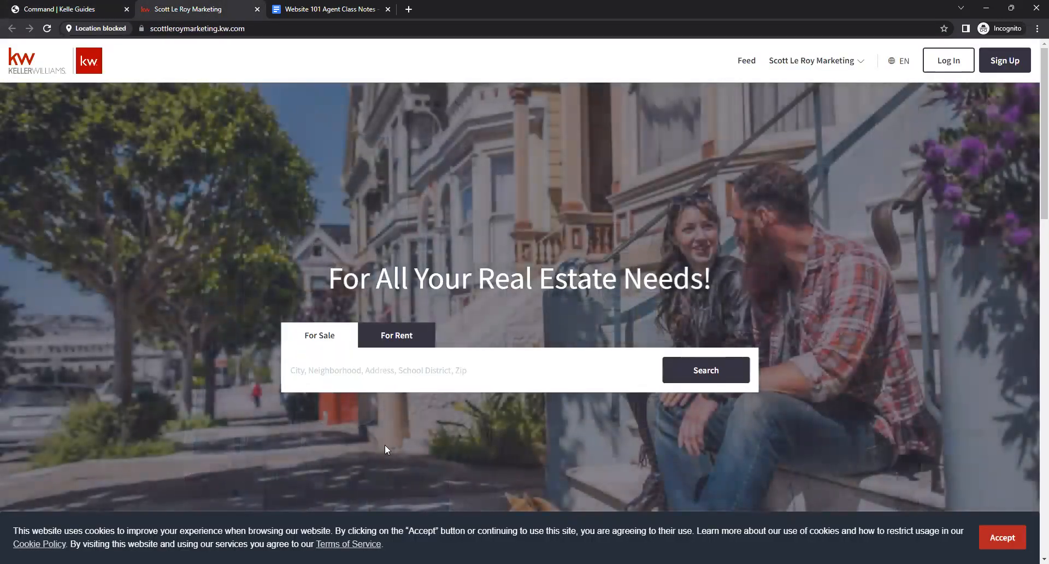
click(63, 8)
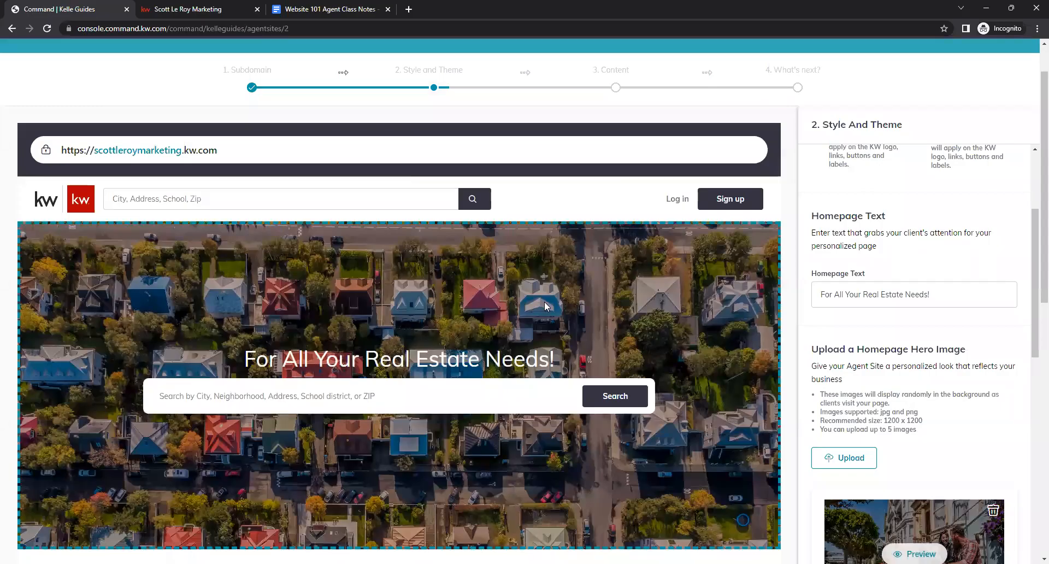
scroll(904, 327, down, 2)
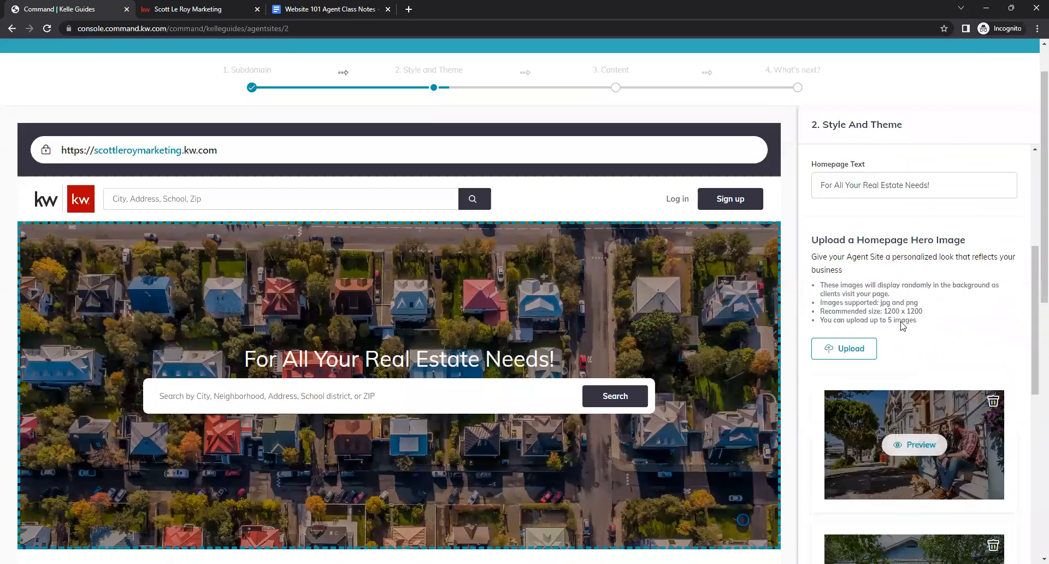
scroll(945, 266, down, 3)
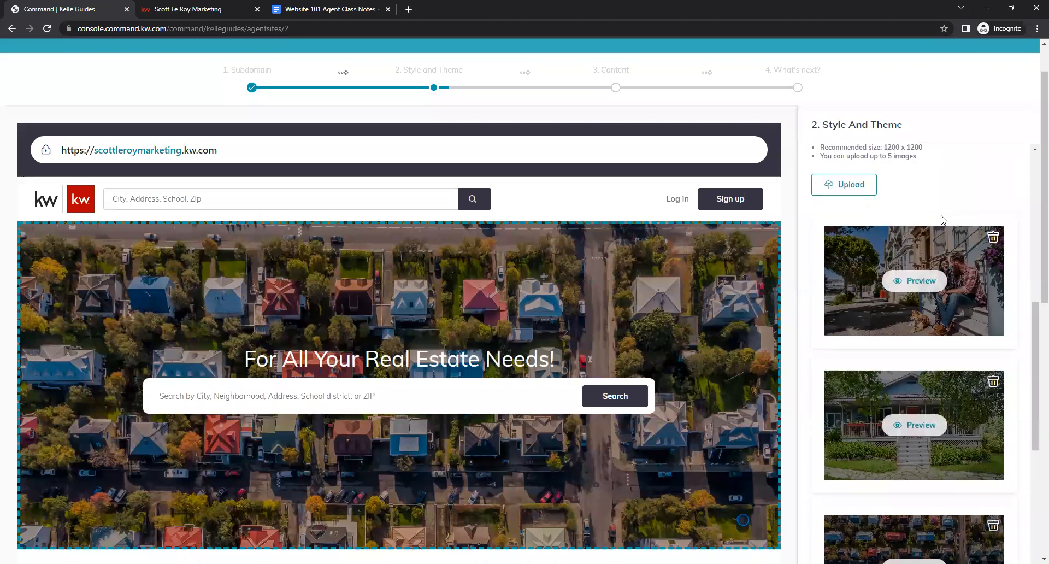
scroll(951, 235, up, 3)
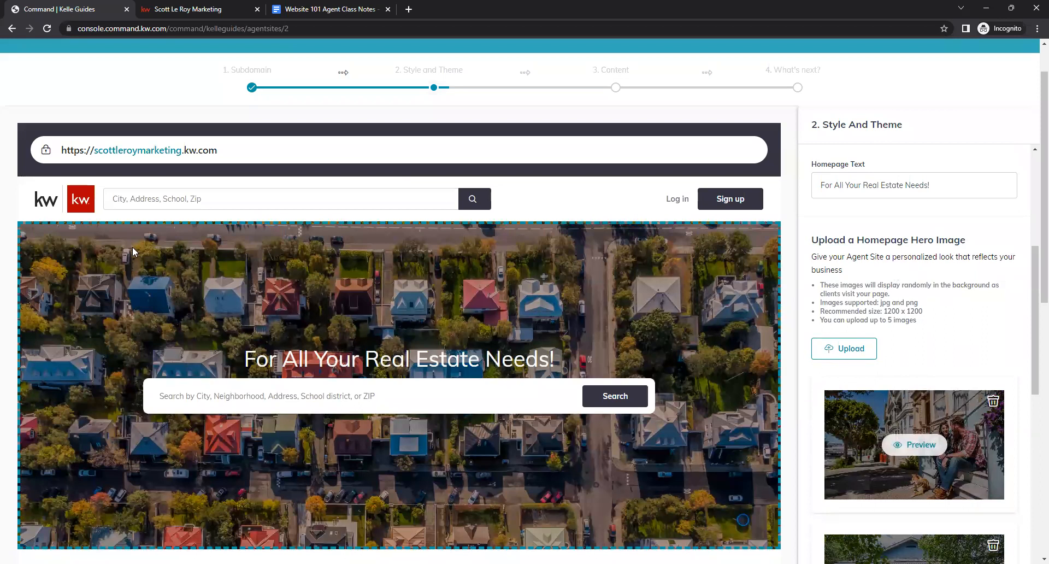
click(225, 12)
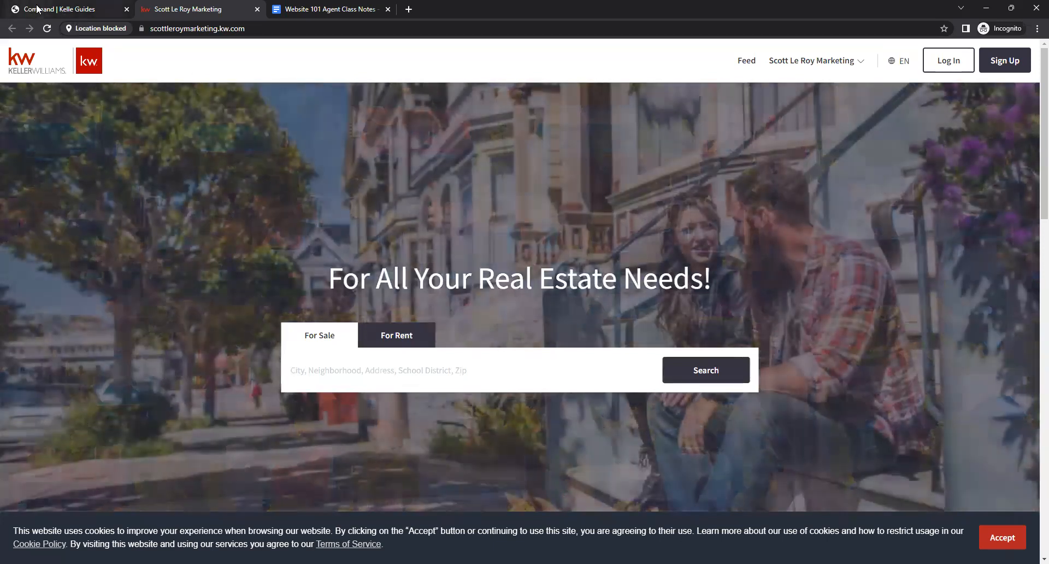
click(37, 8)
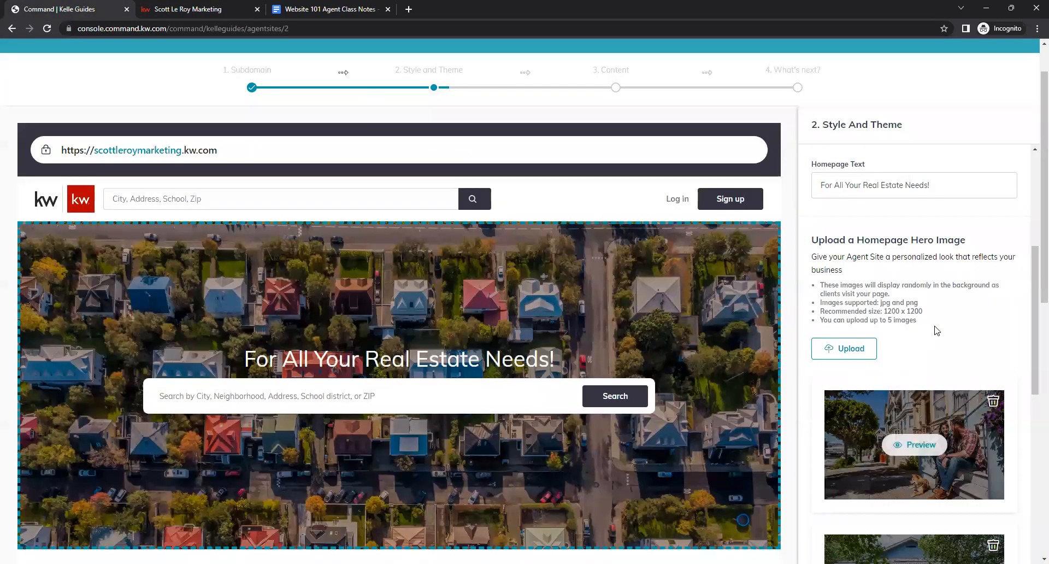
scroll(970, 336, down, 2)
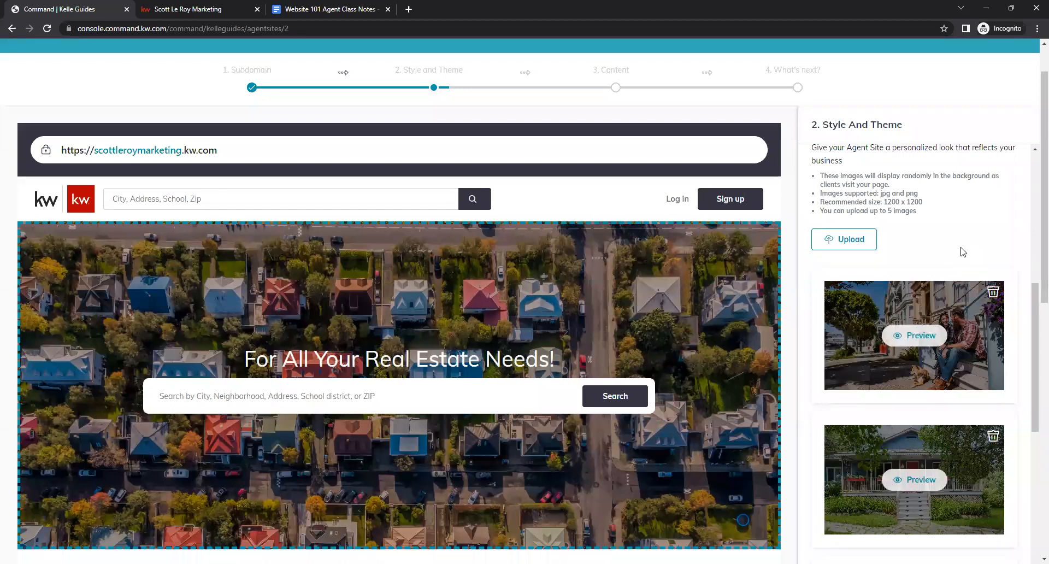
- Check the free stock image links in the Website 101 Agent Class Notes document
click(330, 11)
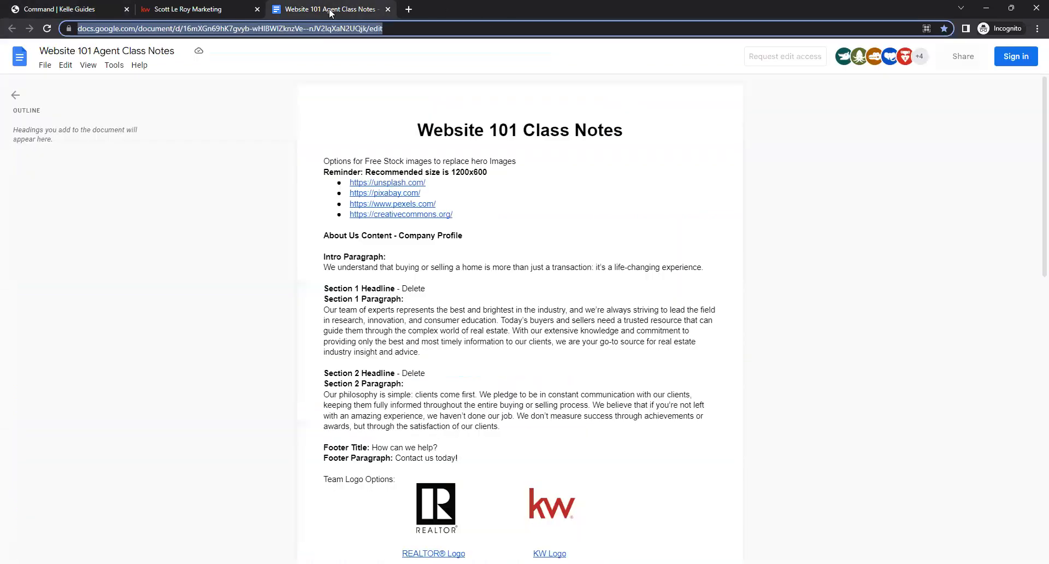
click(461, 207)
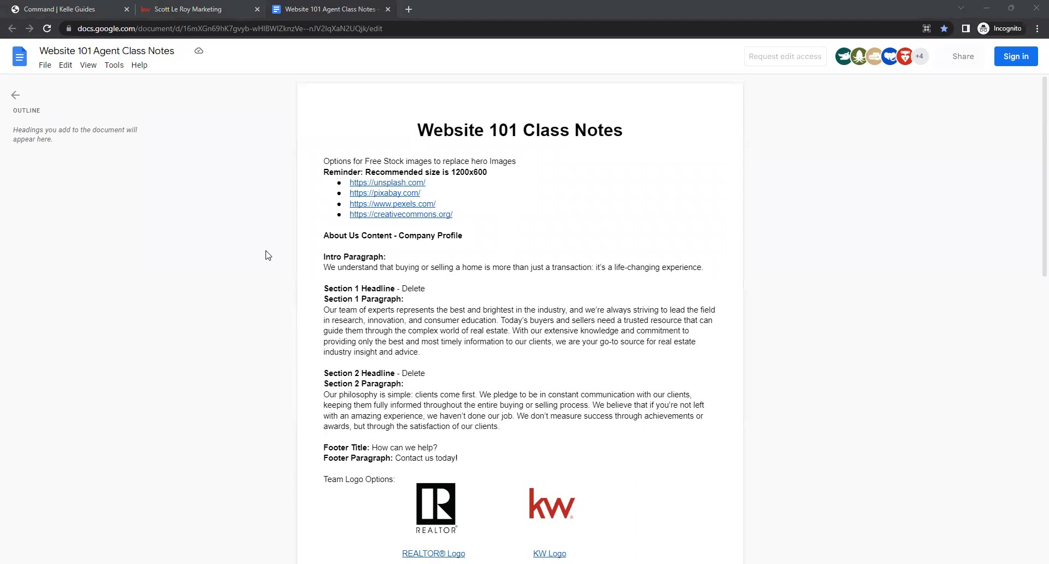
click(453, 32)
click(206, 12)
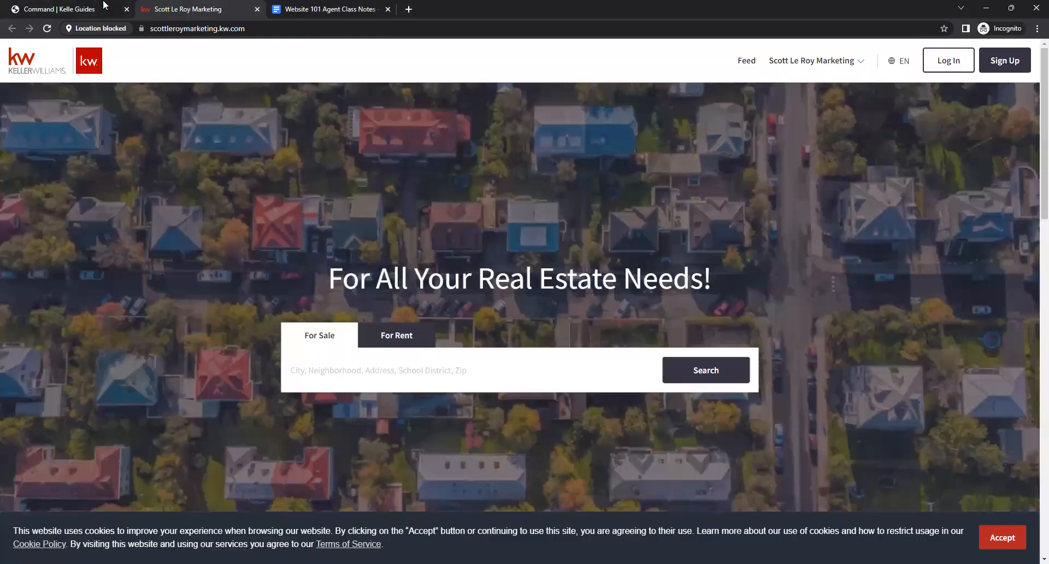
click(98, 10)
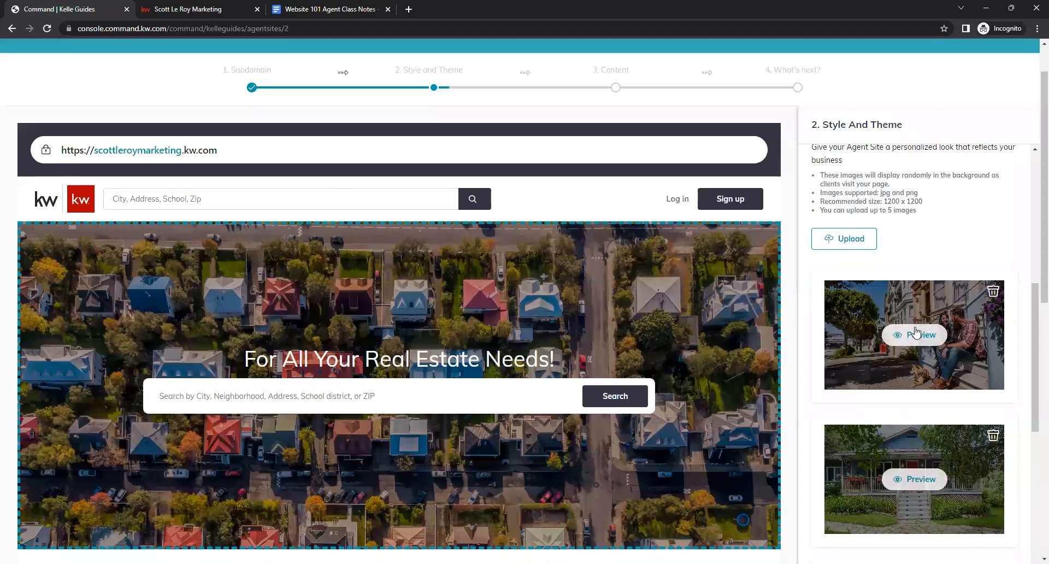
- Review the uploaded hero background images and save the Style and Theme step to continue
scroll(925, 342, down, 3)
scroll(929, 376, down, 6)
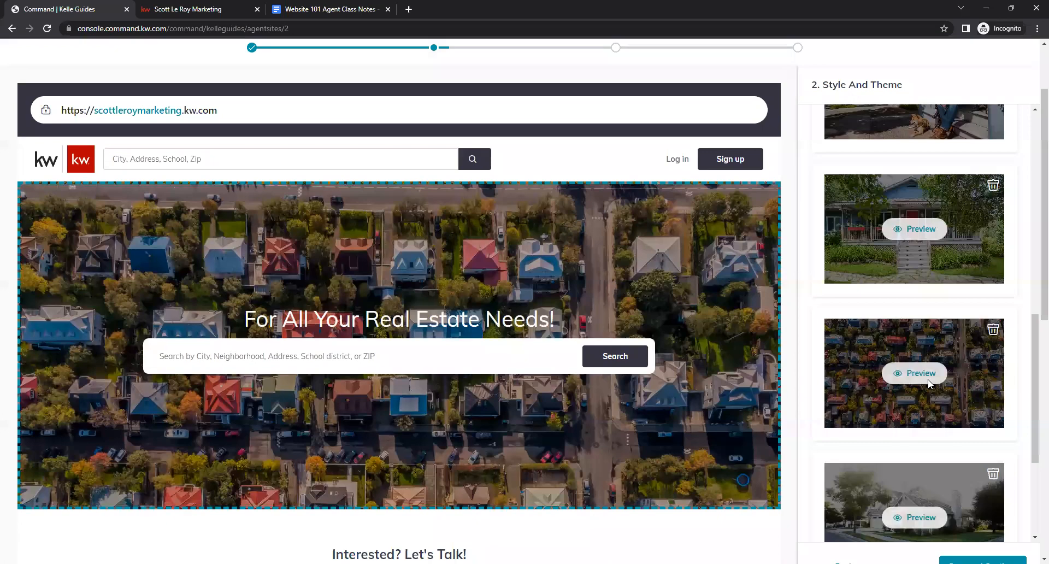
scroll(631, 261, up, 2)
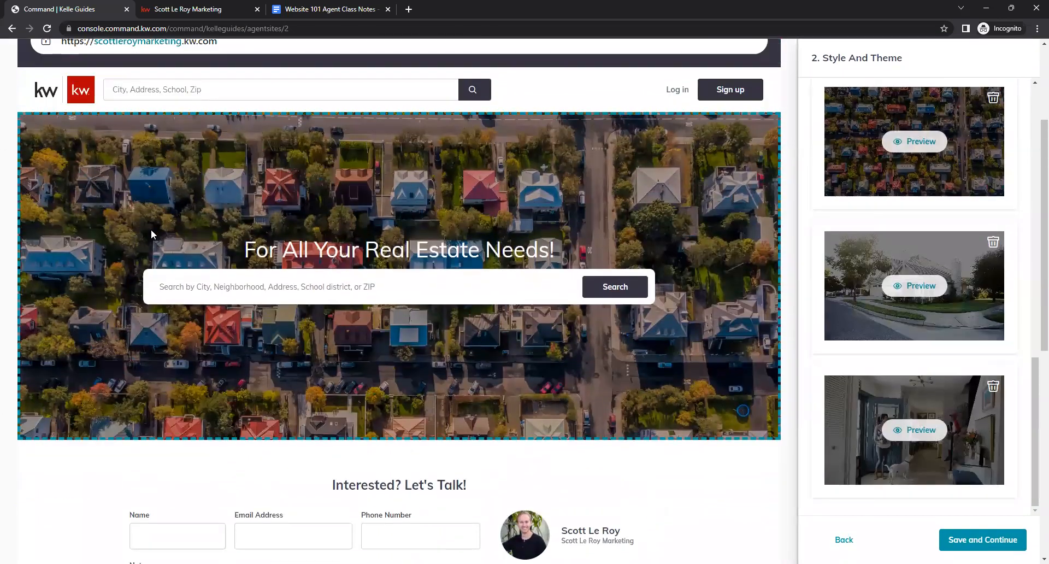
scroll(972, 448, down, 1)
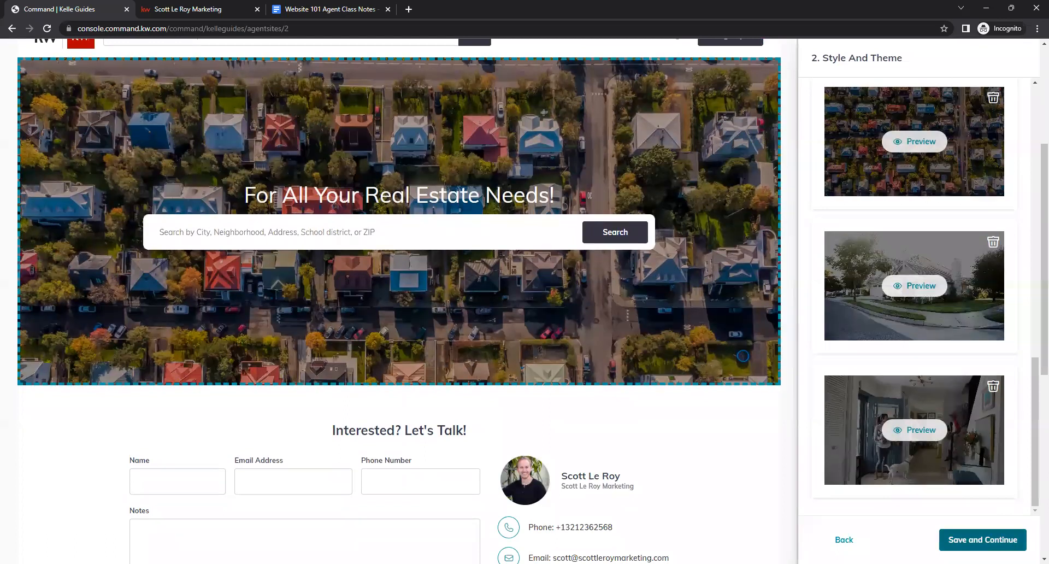
click(981, 543)
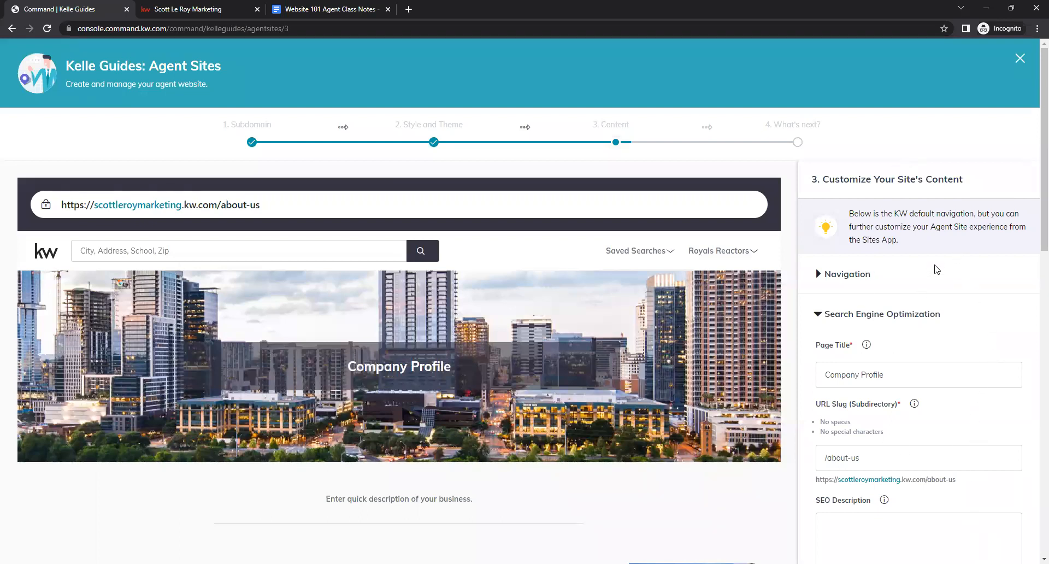
- Replace the Company Profile page title in Search Engine Optimization with the agent's business name
scroll(932, 229, down, 1)
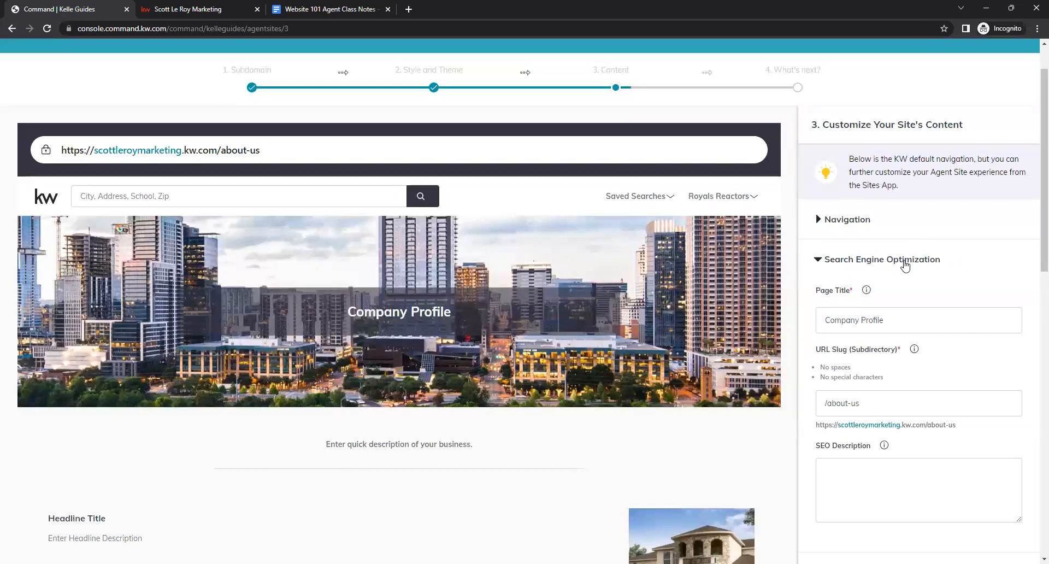
scroll(943, 253, down, 1)
triple_click(910, 267)
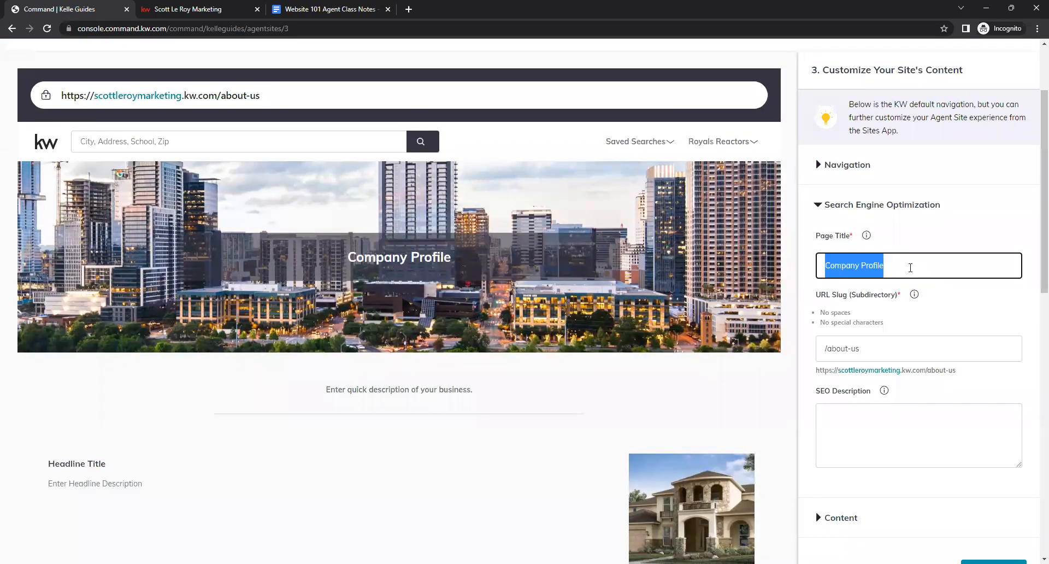
text(Scott Le )
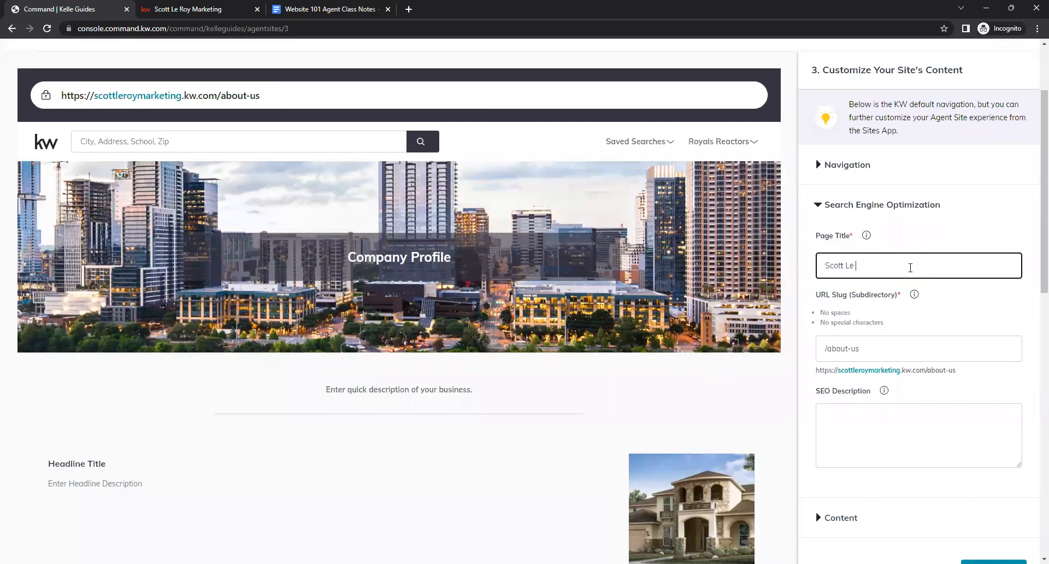
text(Roy Marketing)
click(987, 298)
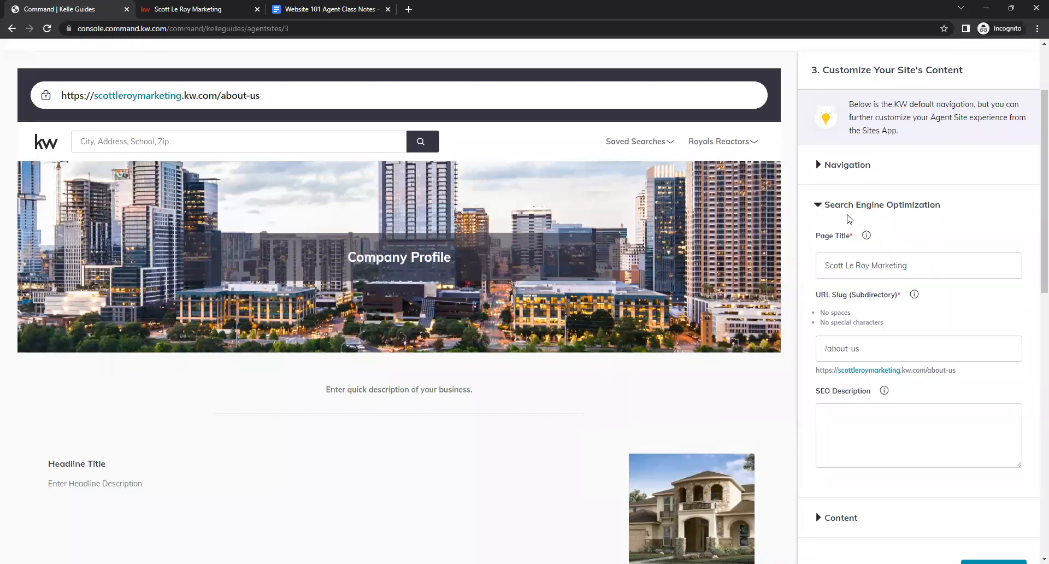
- Examine the Page Title and URL Slug fields of the Search Engine Optimization settings
click(947, 264)
click(947, 310)
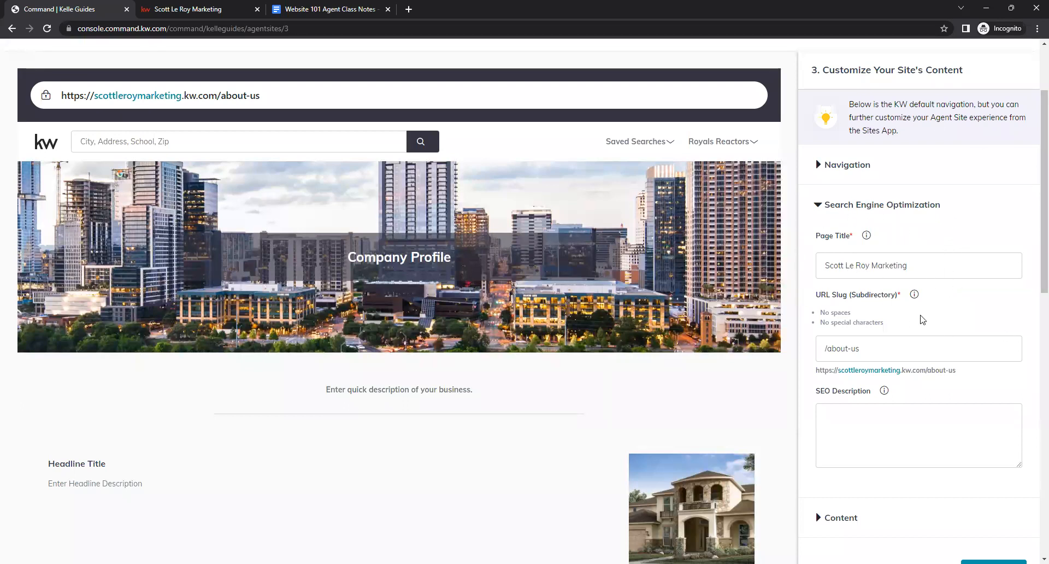
scroll(956, 305, down, 1)
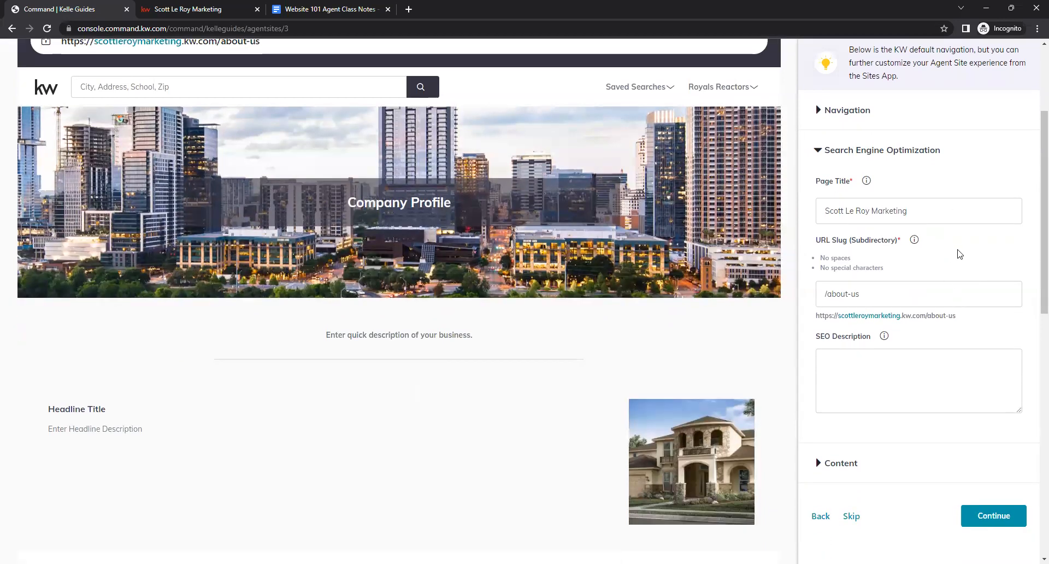
scroll(877, 236, up, 1)
scroll(874, 314, down, 1)
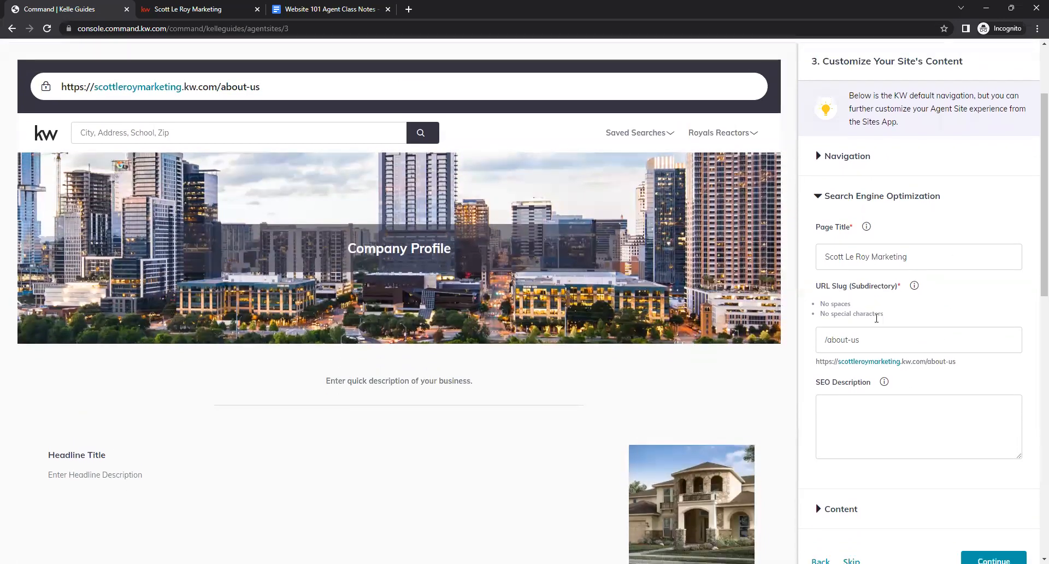
click(924, 210)
click(908, 296)
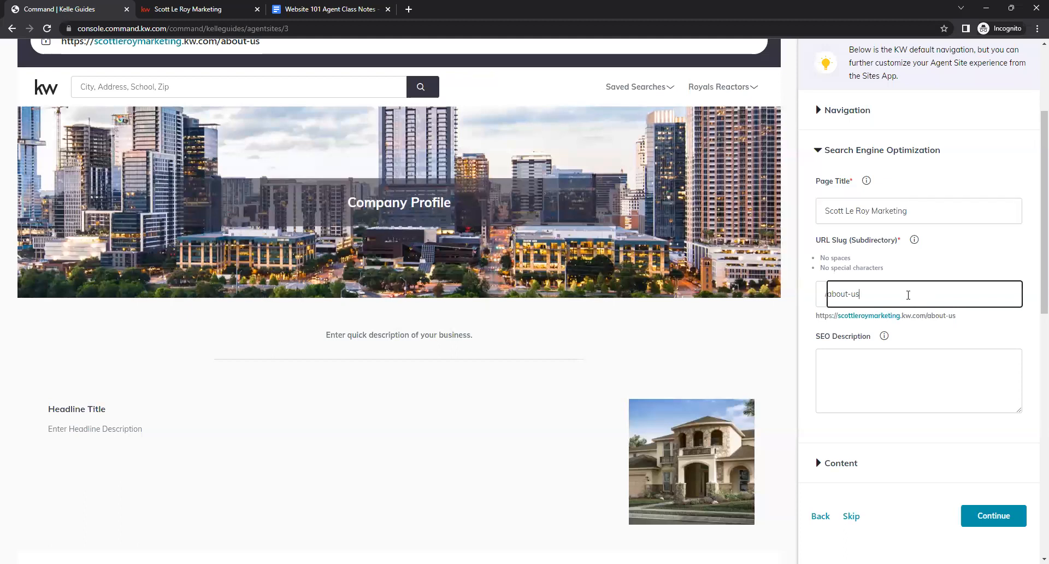
click(940, 259)
- Enter an SEO description of "About" followed by the agent's business name
click(890, 354)
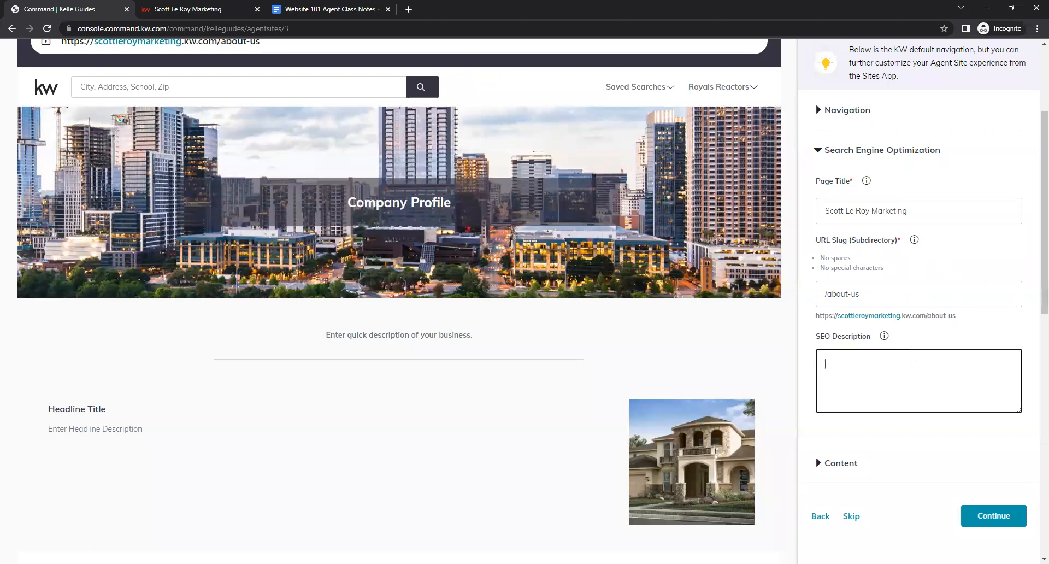
text(About Scott Le Roy Marketing)
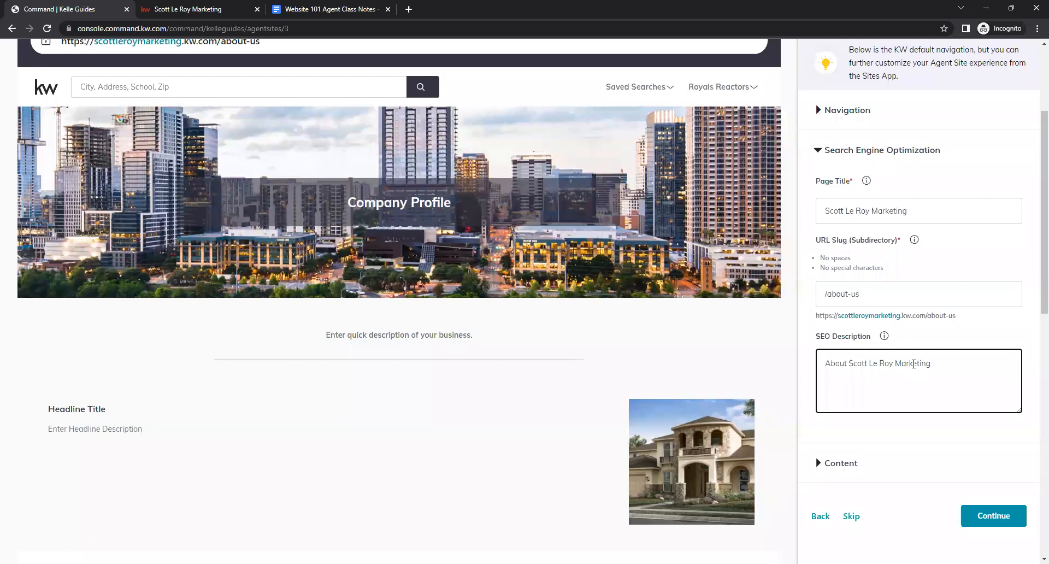
click(921, 433)
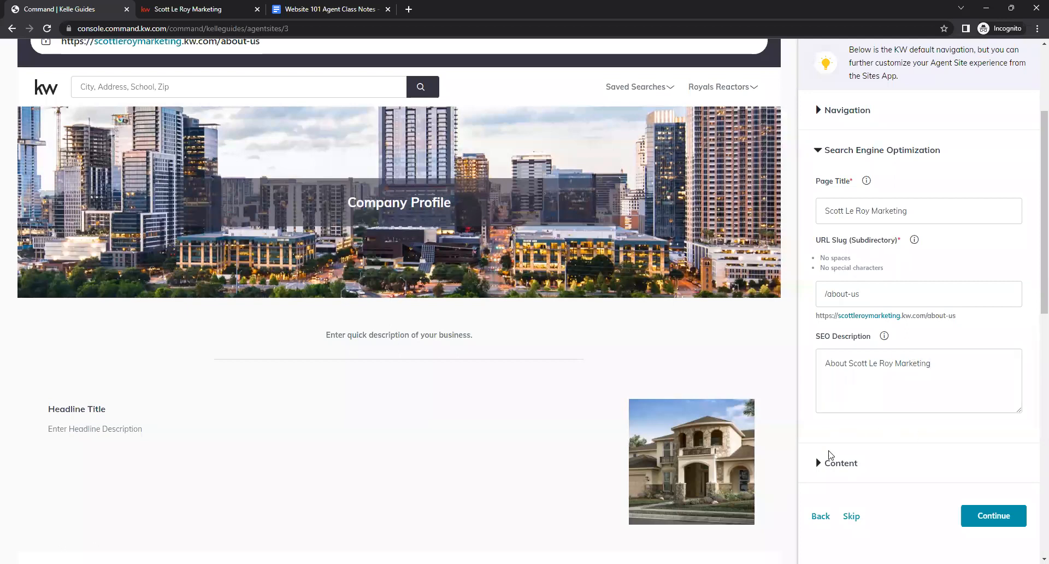
- Expand the Content section and set the Page Header to the agent's business name
click(822, 464)
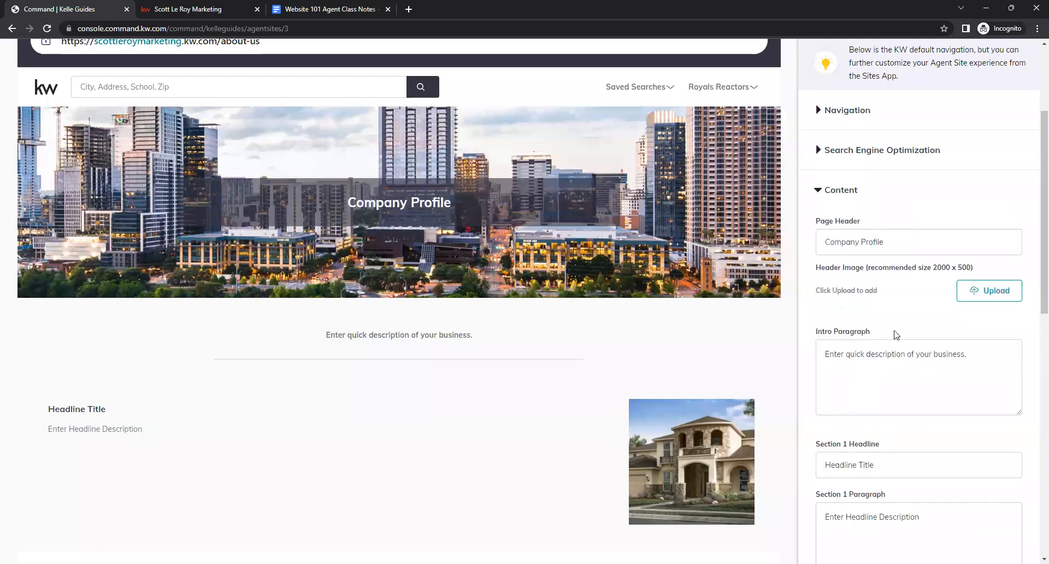
scroll(917, 284, down, 1)
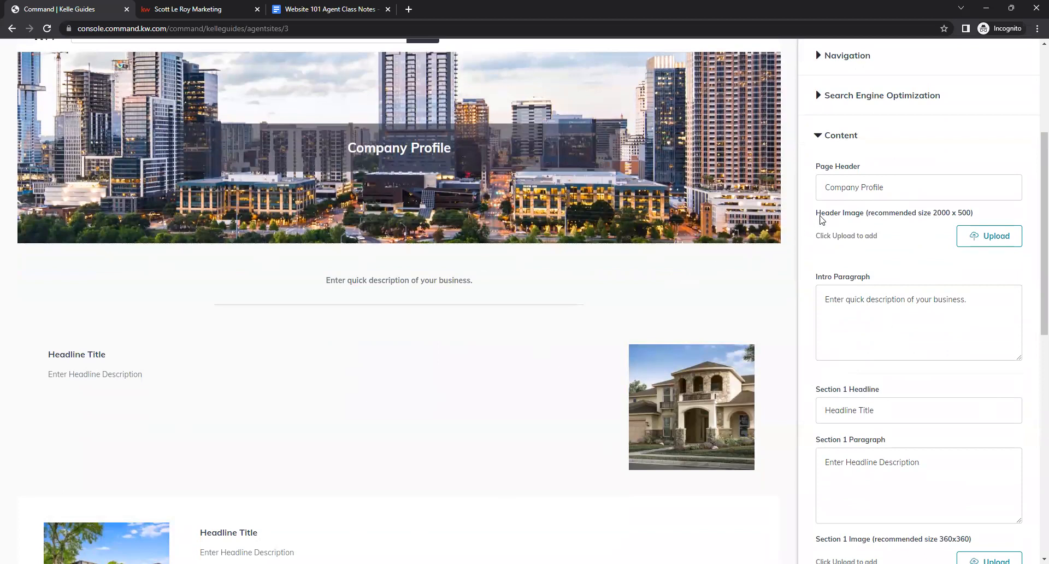
triple_click(841, 191)
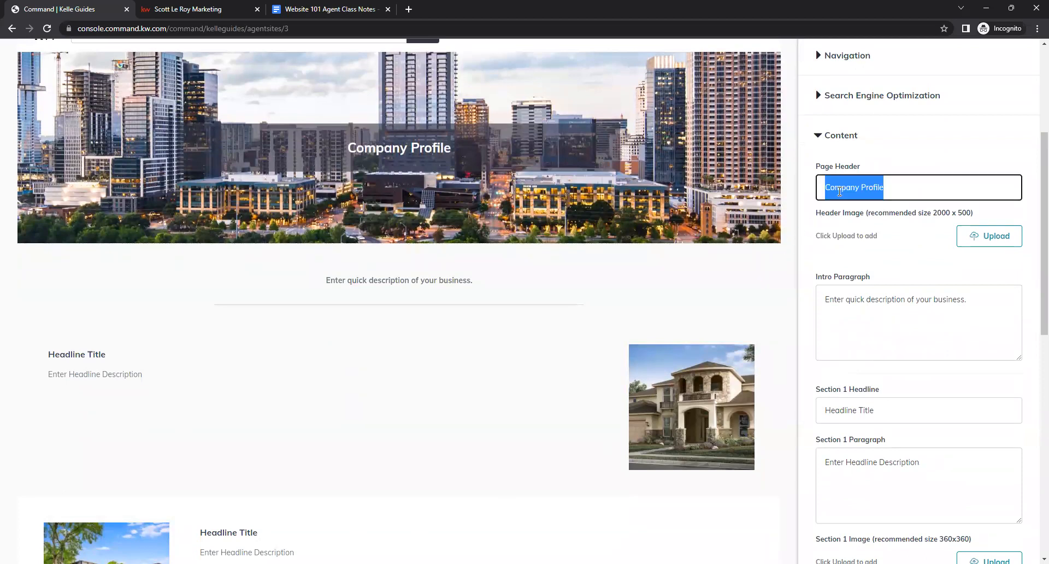
text(Scot)
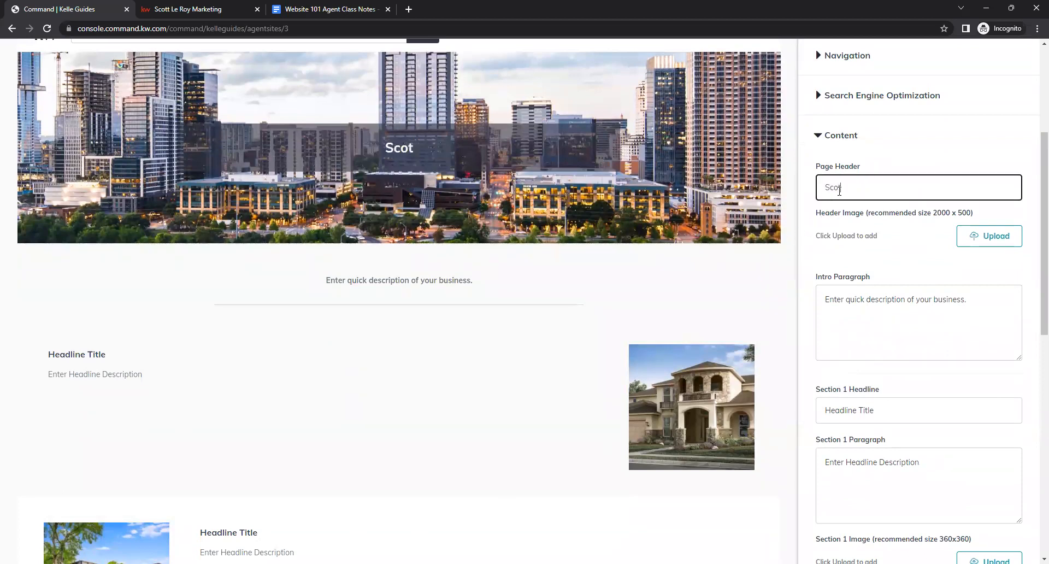
text(t Le Roy Marketing)
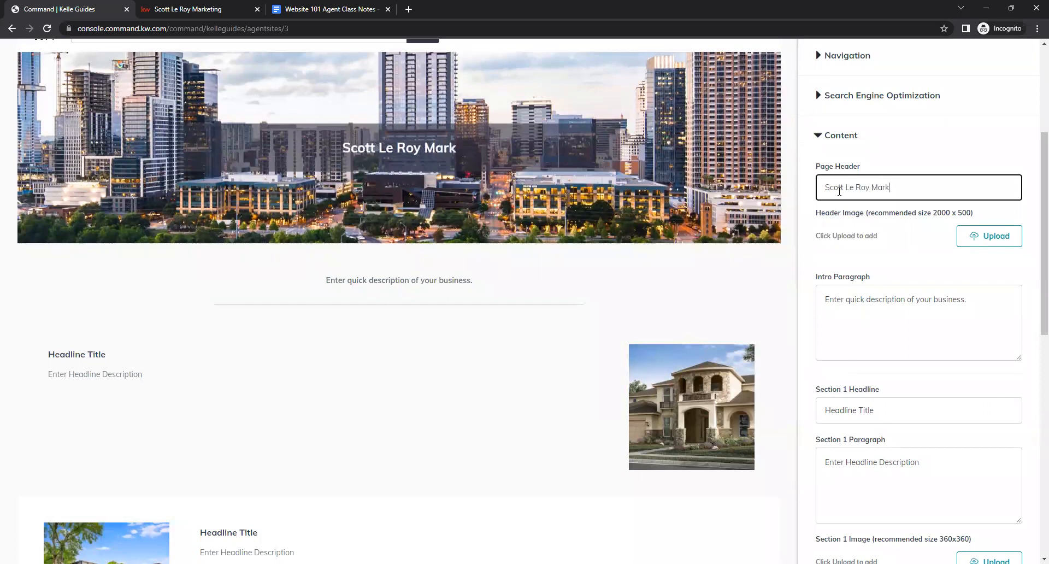
click(854, 253)
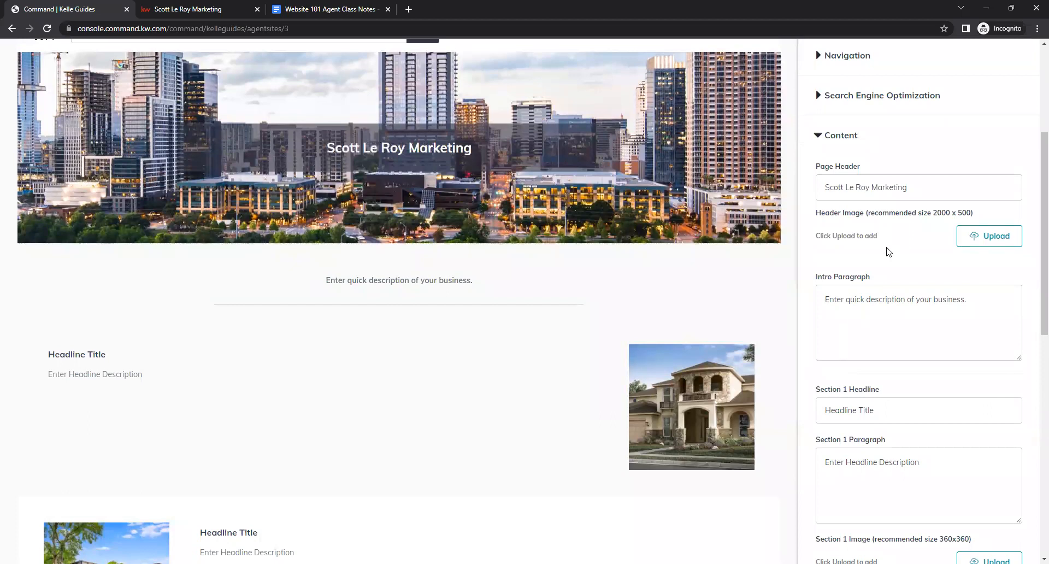
- Copy the Intro Paragraph text from the class notes document and paste it into the Intro Paragraph field
click(309, 9)
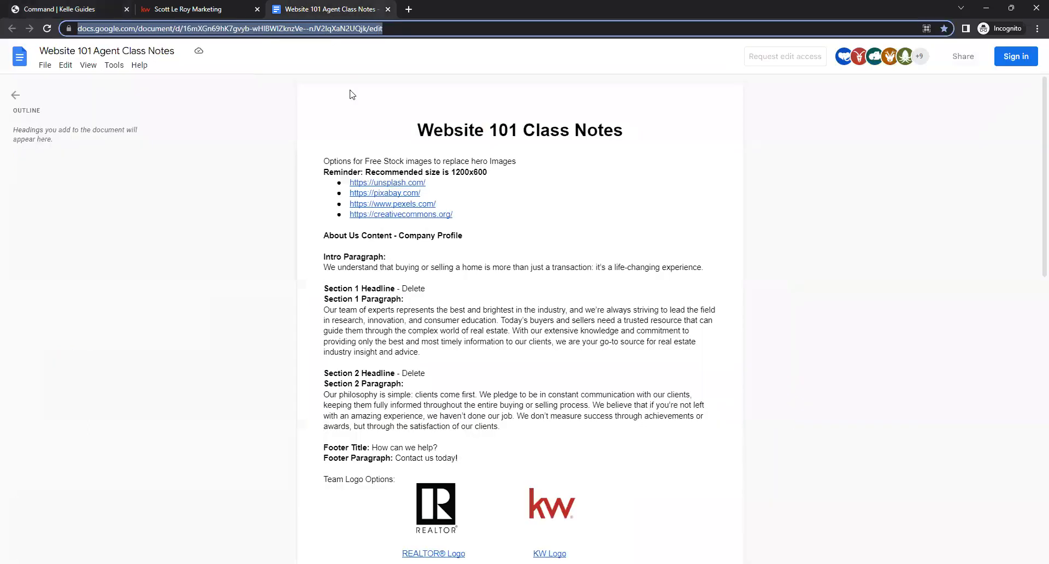
triple_click(408, 269)
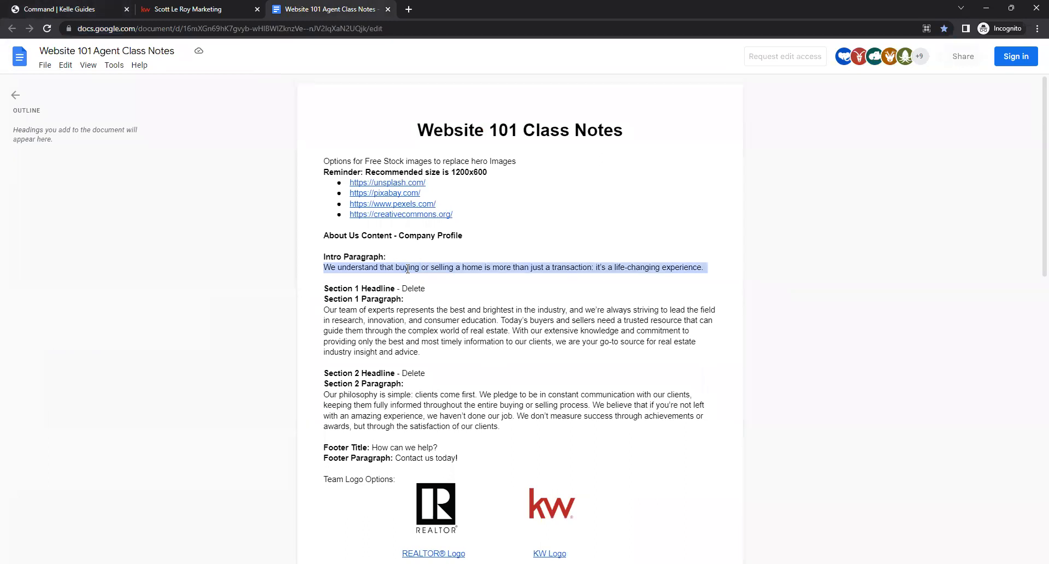
click(82, 9)
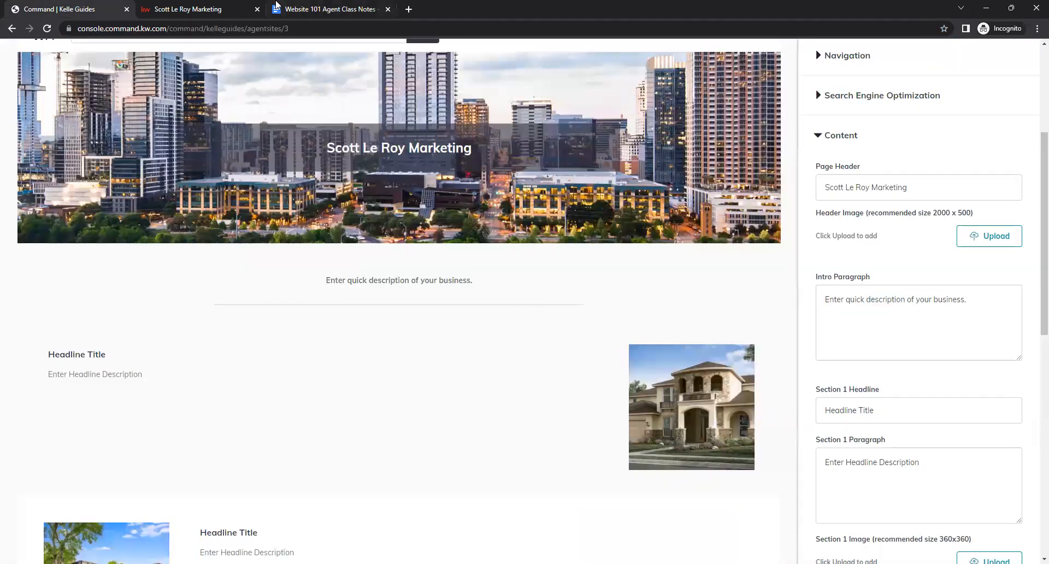
click(276, 7)
click(377, 256)
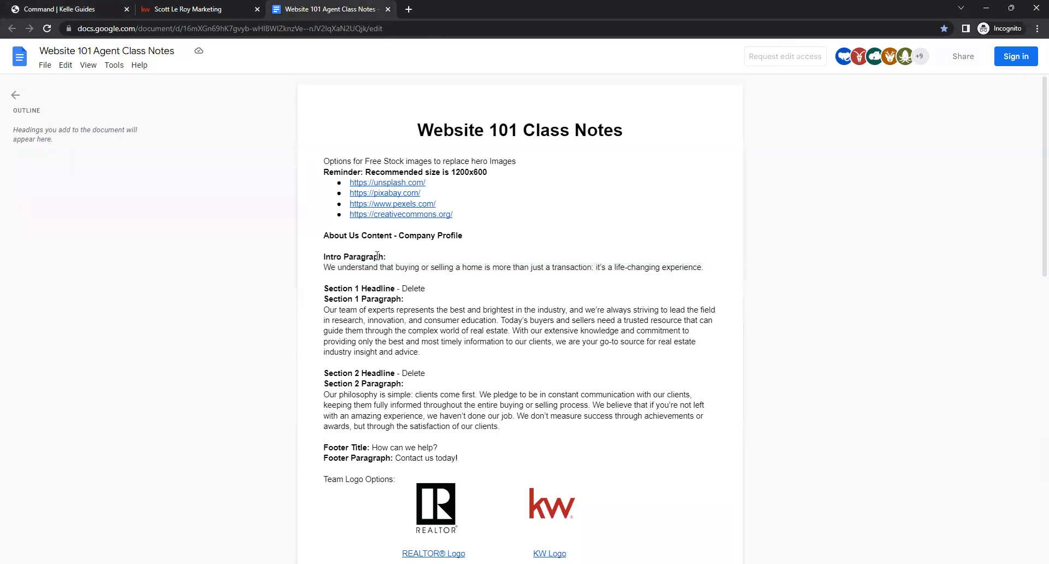
click(53, 3)
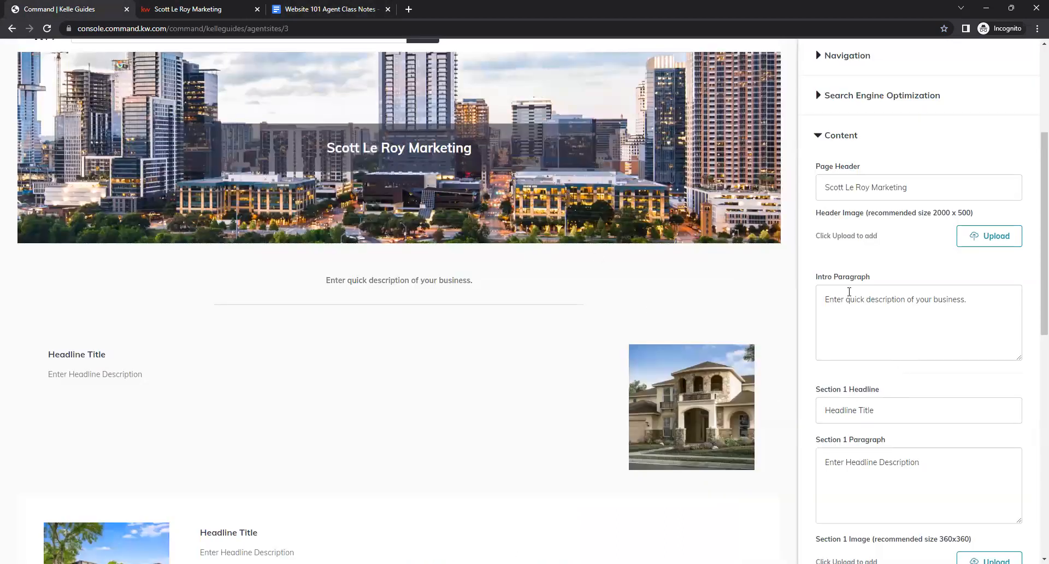
click(338, 7)
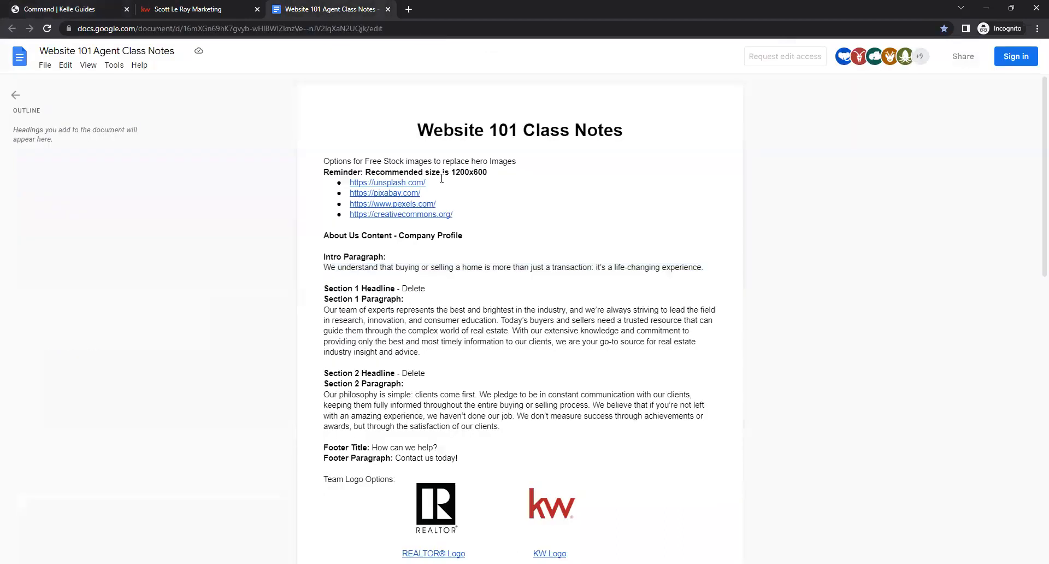
triple_click(438, 267)
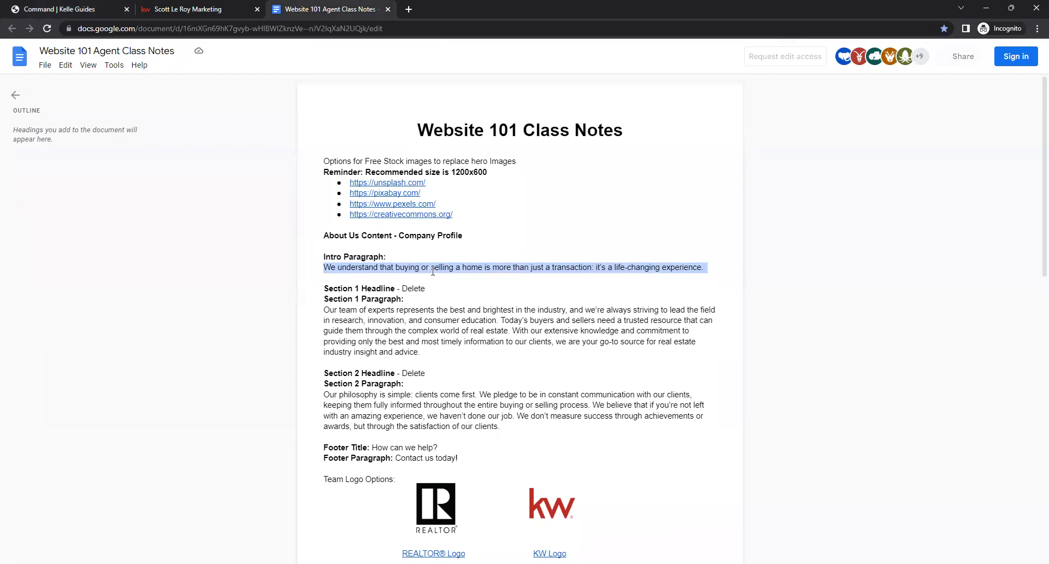
right_click(384, 267)
click(408, 285)
click(57, 7)
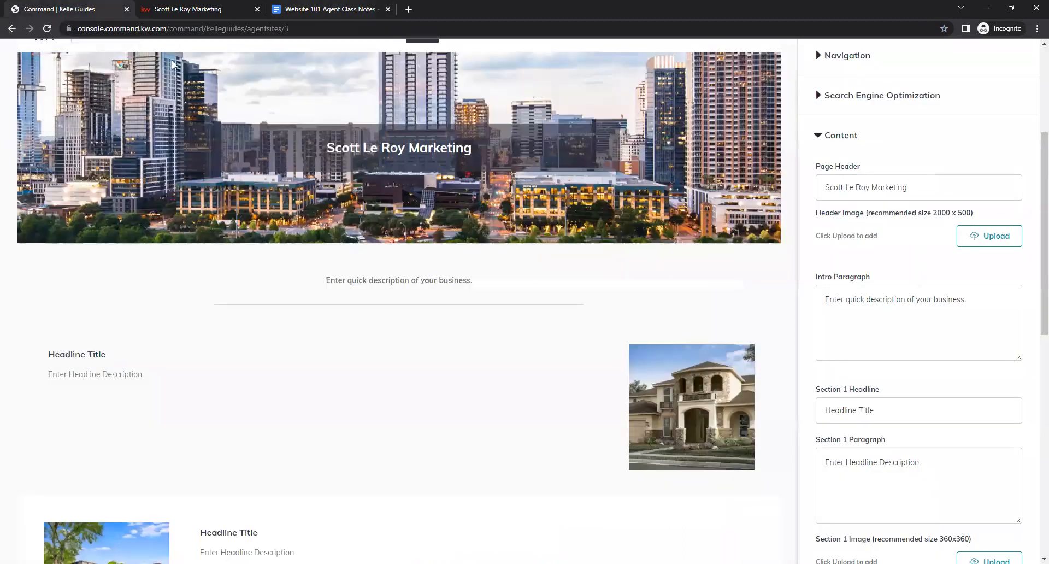
drag(952, 301, 797, 293)
key(ctrl+v)
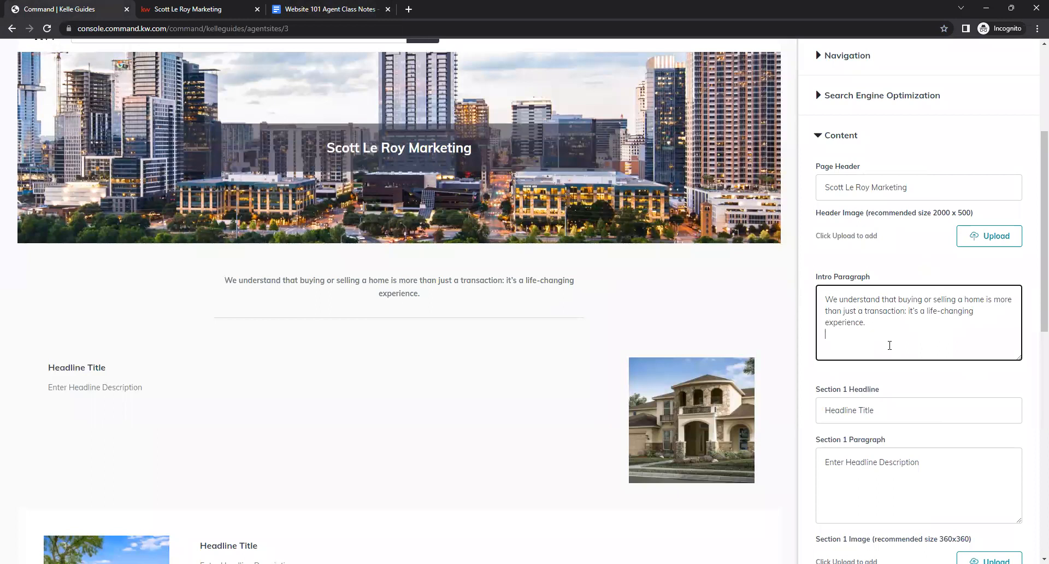
- Check the class notes for Section 1 and delete the Section 1 Headline text
scroll(890, 355, down, 2)
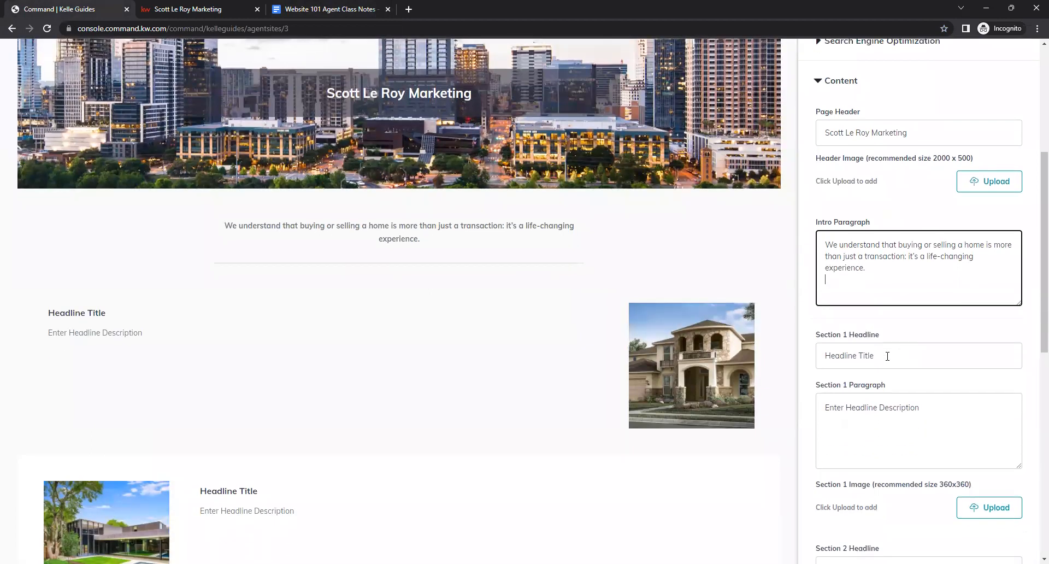
scroll(887, 358, down, 2)
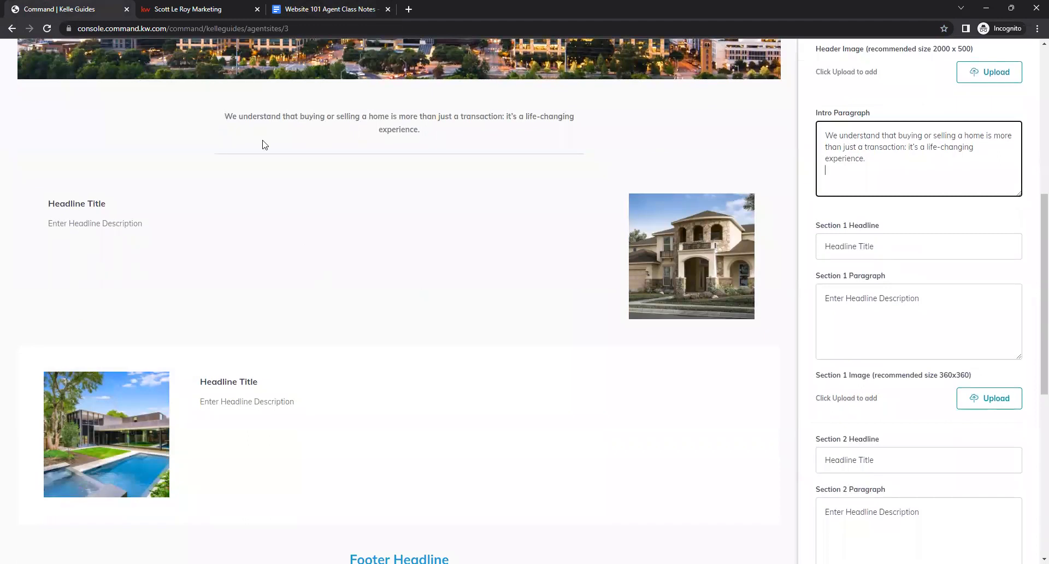
click(317, 9)
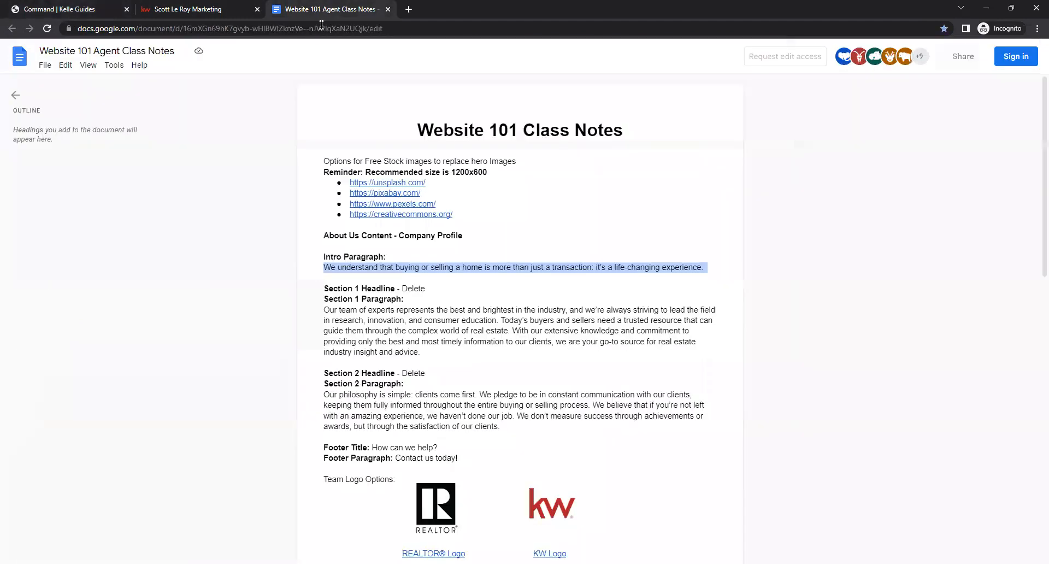
click(430, 288)
double_click(429, 288)
click(424, 344)
drag(423, 355, 320, 312)
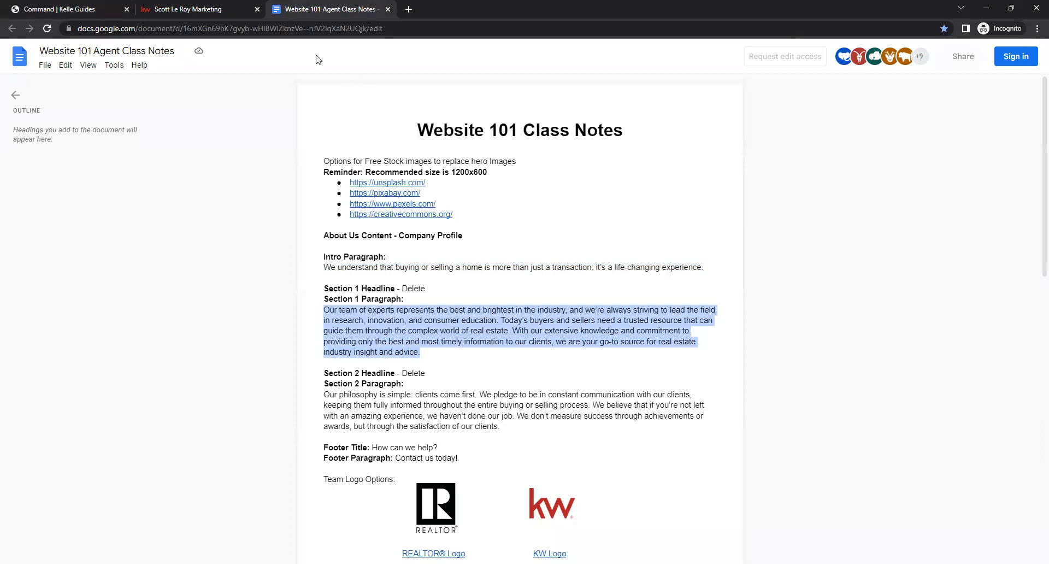
click(110, 9)
drag(825, 245, 876, 245)
key(BackSpace)
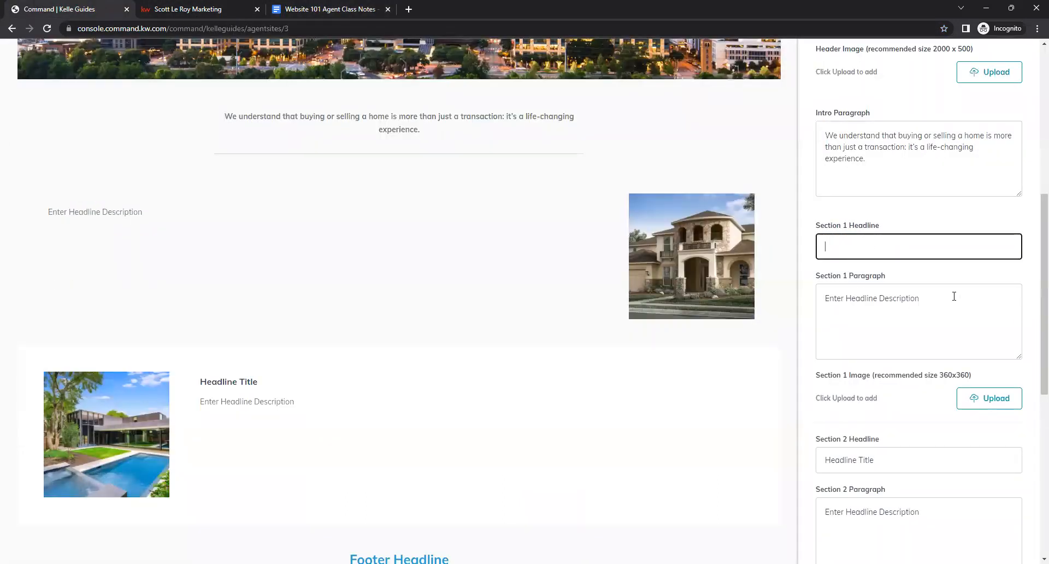
- Replace the Section 1 Paragraph placeholder with the paragraph text copied from the class notes
drag(923, 299, 812, 291)
key(ctrl+v)
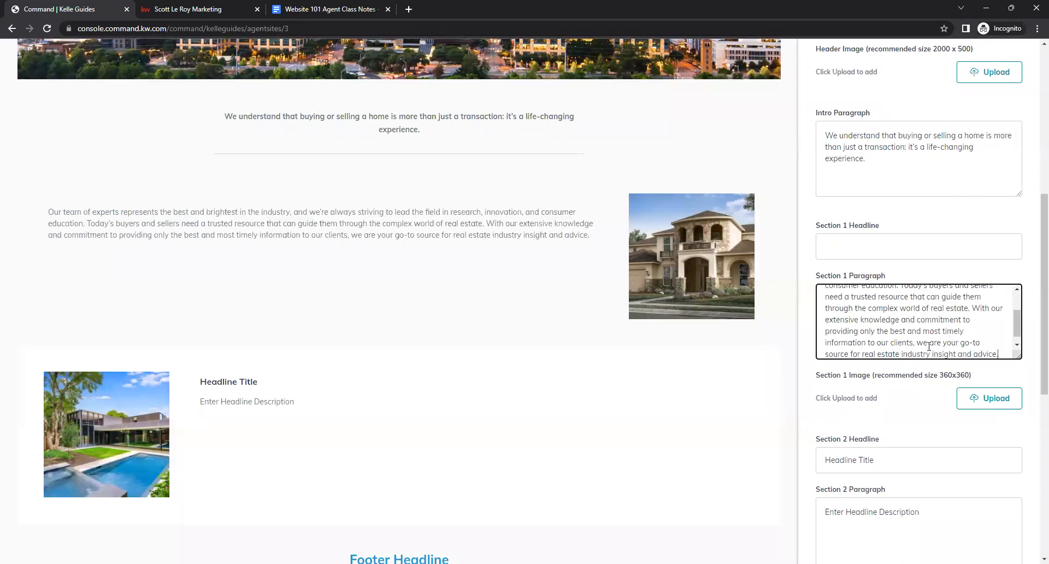
click(904, 398)
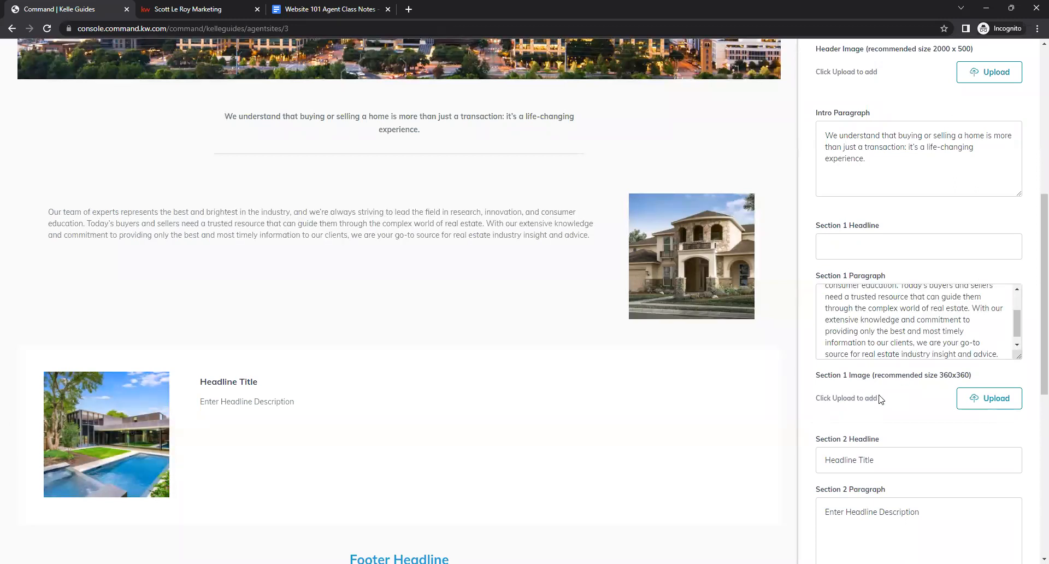
- Copy the Section 2 Paragraph text from the class notes document
scroll(881, 399, down, 2)
scroll(883, 391, down, 2)
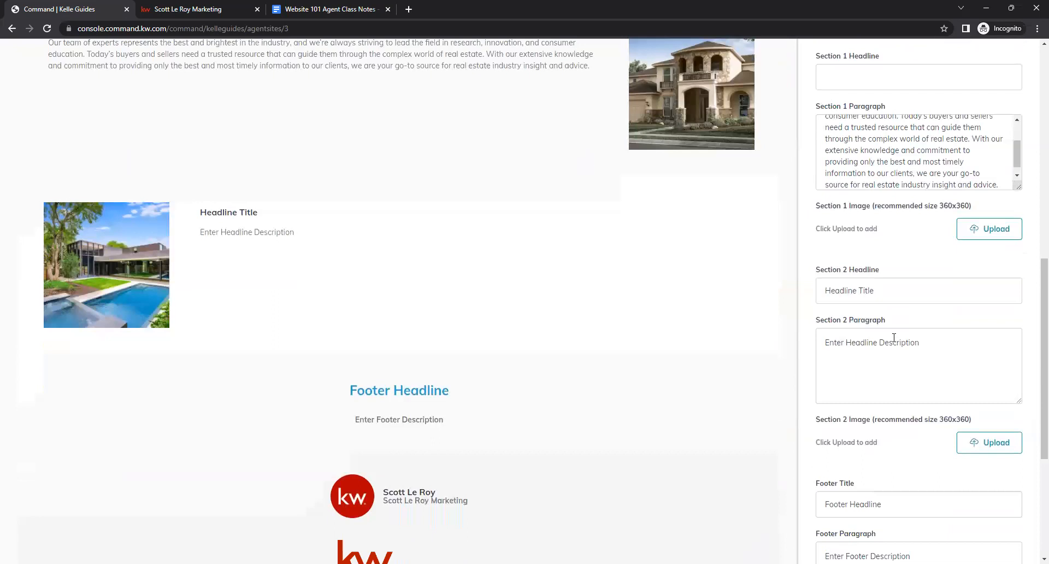
click(328, 9)
scroll(562, 416, down, 1)
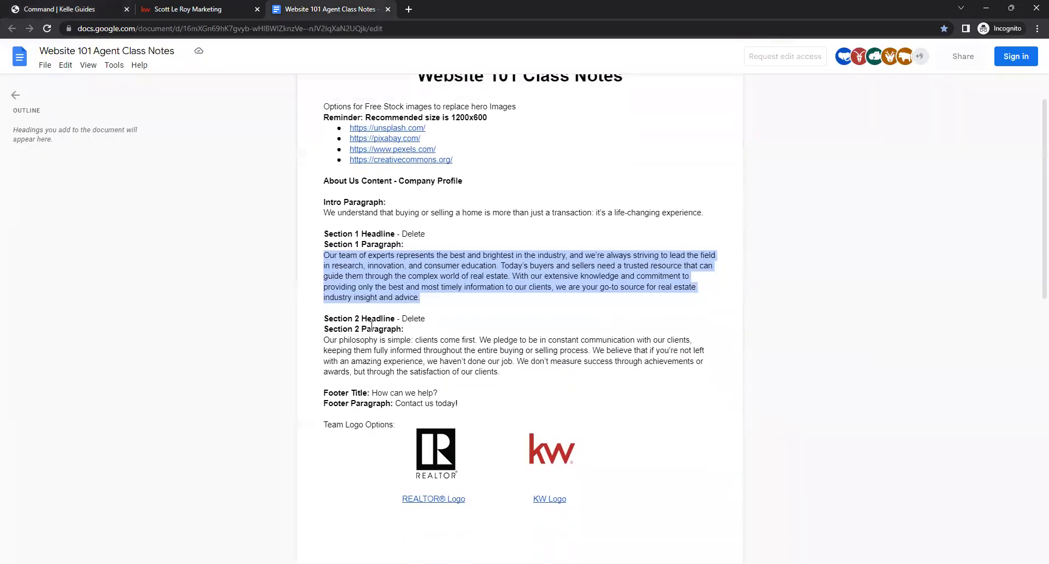
drag(403, 318, 430, 319)
drag(528, 373, 324, 342)
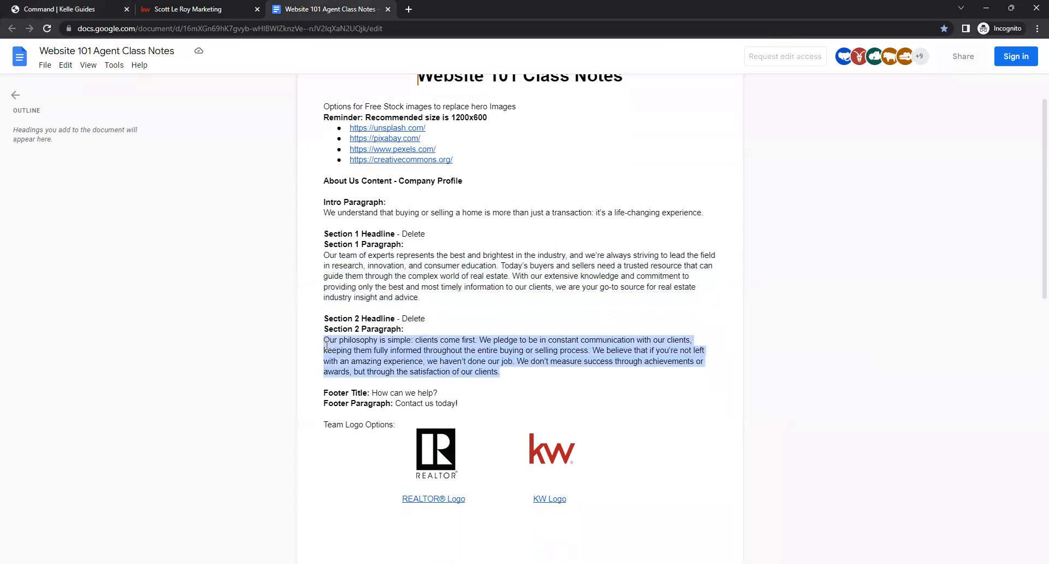
click(109, 10)
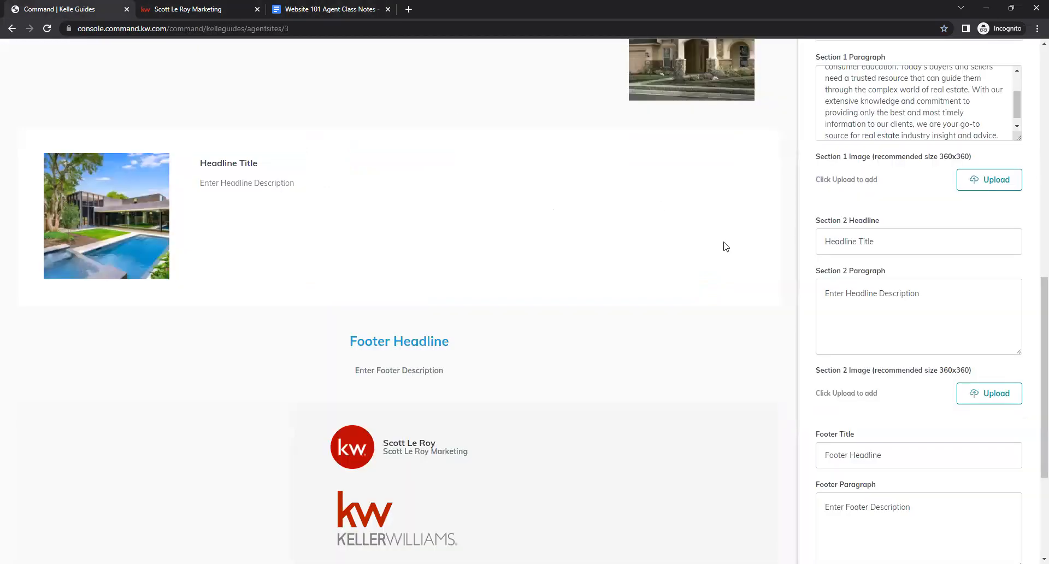
- Delete the Section 2 Headline text and paste the copied text into the Section 2 Paragraph field
triple_click(869, 242)
key(BackSpace)
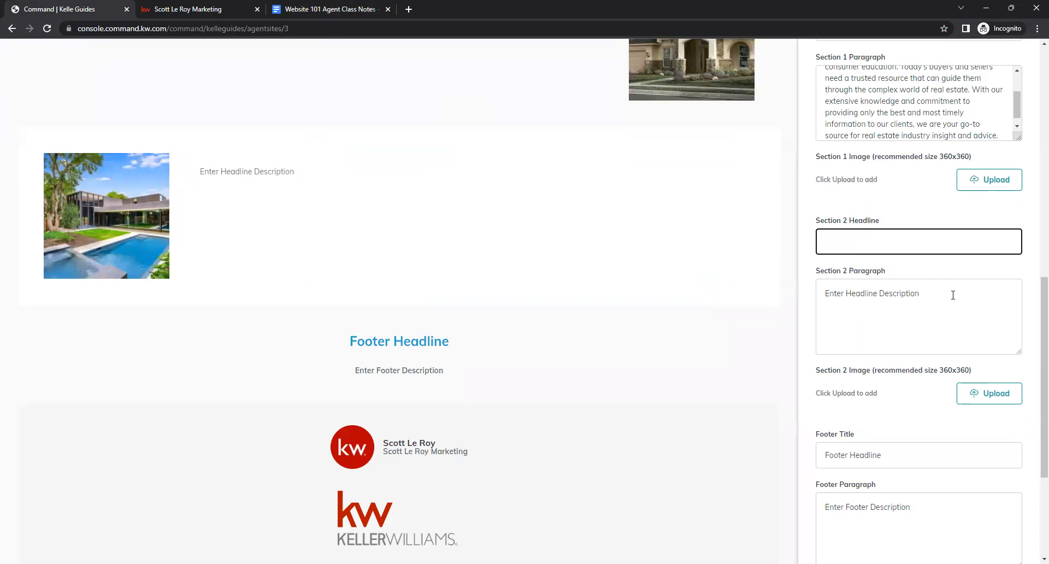
triple_click(953, 295)
key(ctrl+v)
click(894, 398)
- Copy "How can we help?" from the class notes and paste it as the Footer Title
scroll(891, 383, down, 3)
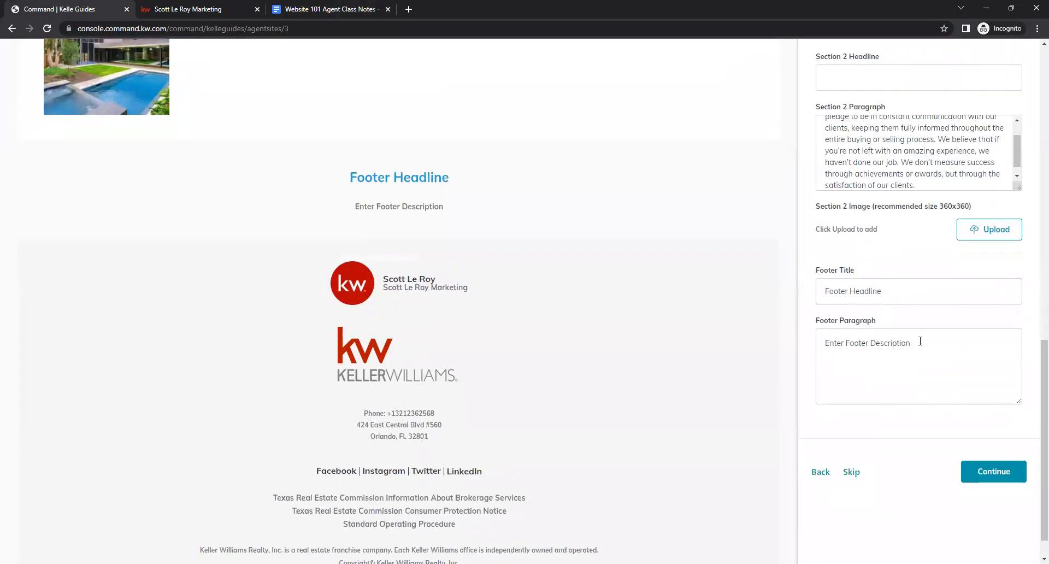
click(838, 271)
click(913, 340)
click(309, 9)
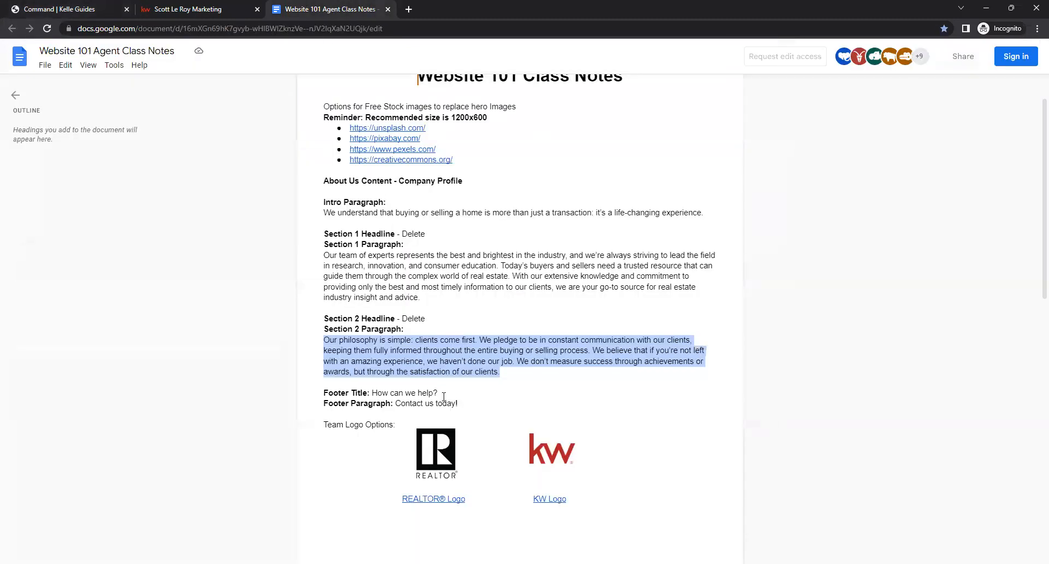
click(452, 389)
drag(438, 390, 374, 390)
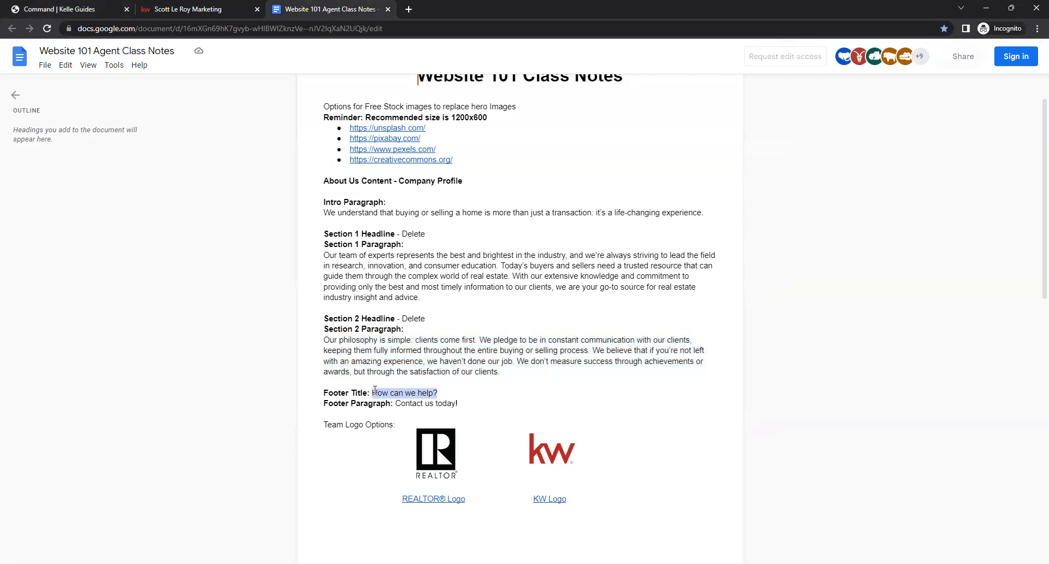
click(145, 4)
drag(896, 291, 824, 318)
key(ctrl+v)
- Copy "Contact us today!" from the class notes and paste it into the Footer Paragraph field
click(325, 10)
drag(458, 403, 396, 405)
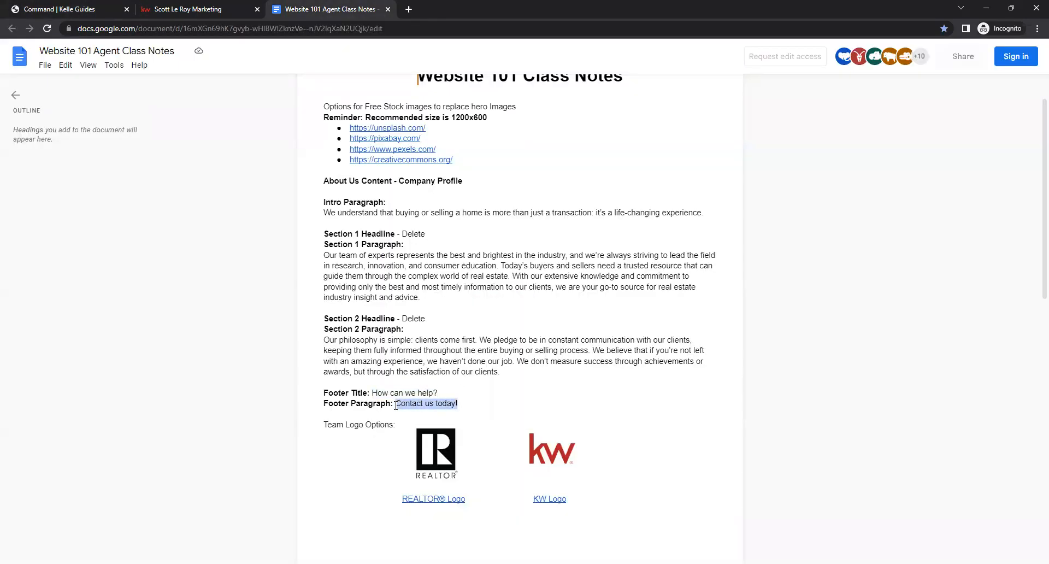
click(87, 9)
click(854, 344)
triple_click(855, 343)
key(ctrl+v)
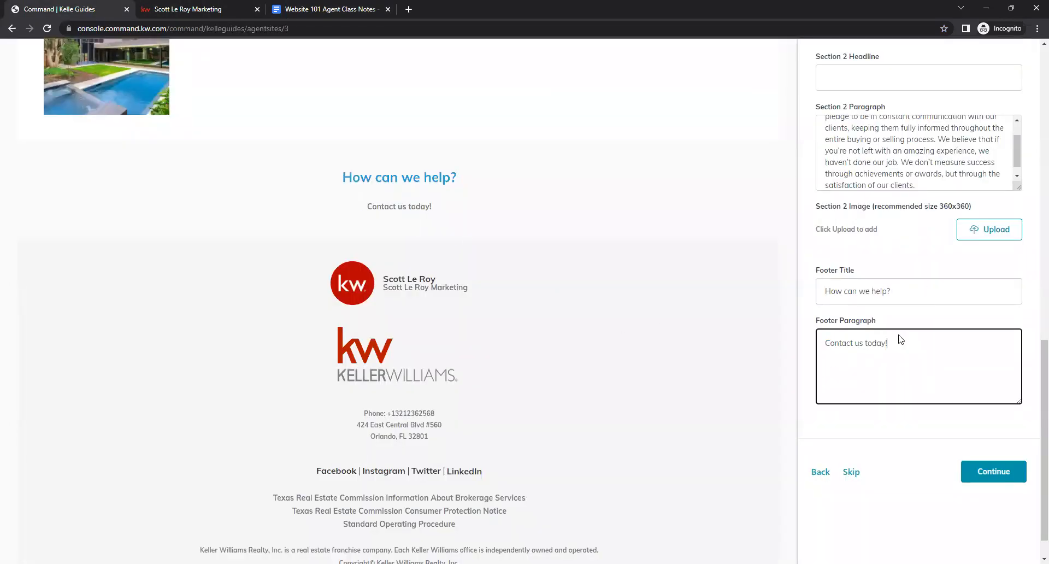
click(889, 421)
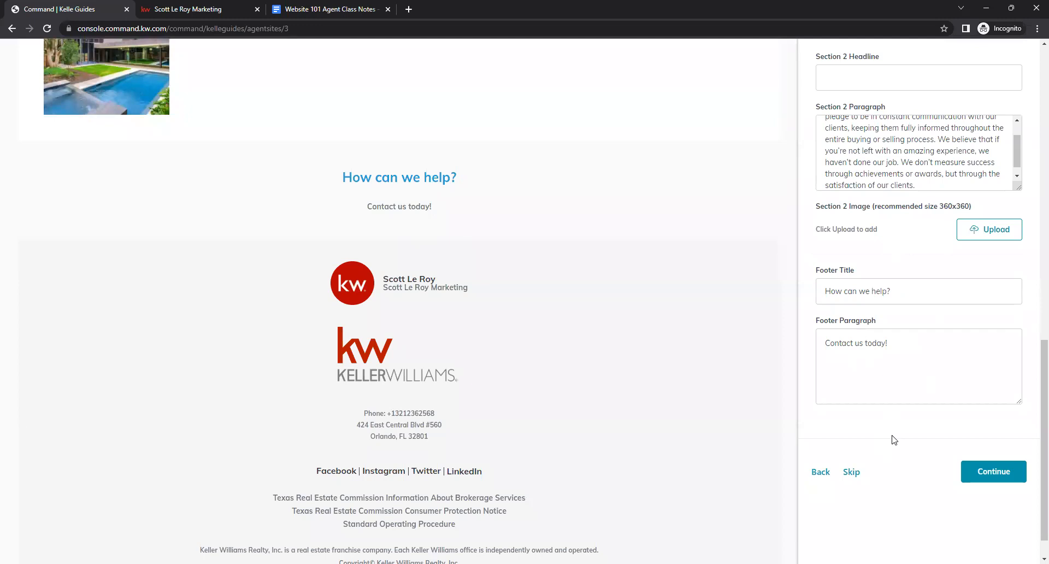
- Continue from the About Us page to the next page of the setup
scroll(894, 440, up, 15)
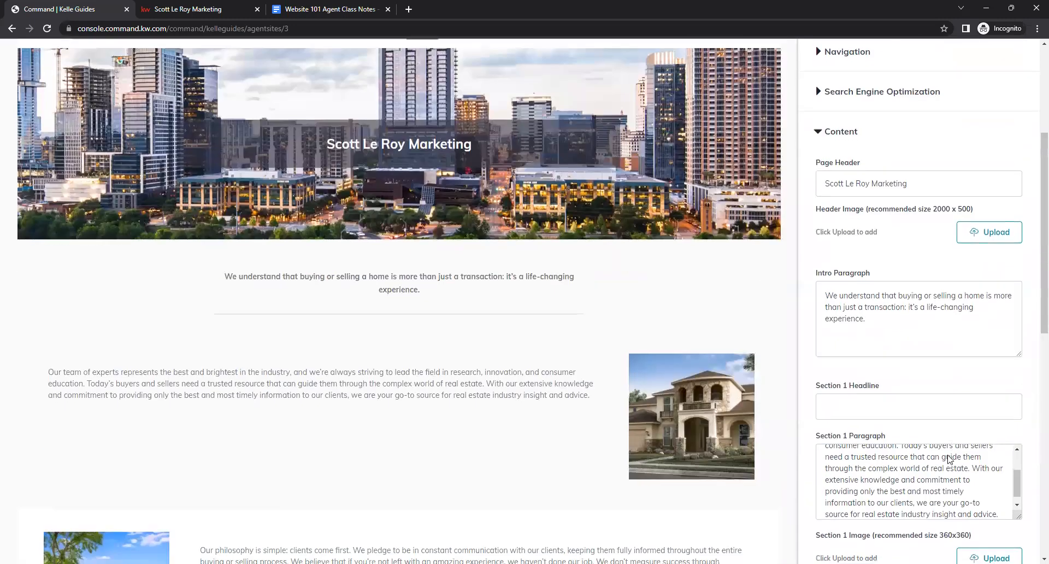
scroll(948, 459, down, 15)
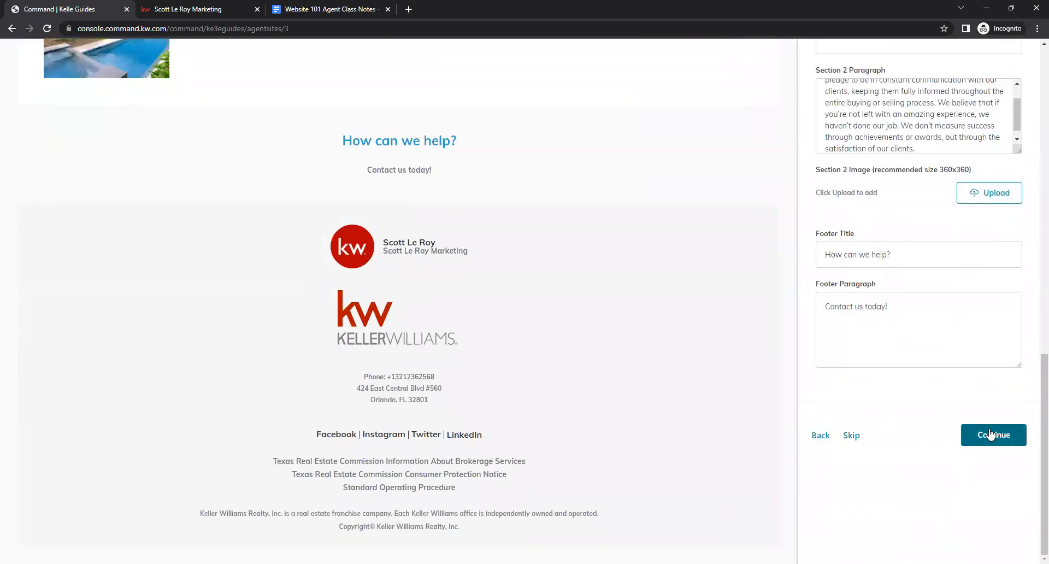
click(991, 435)
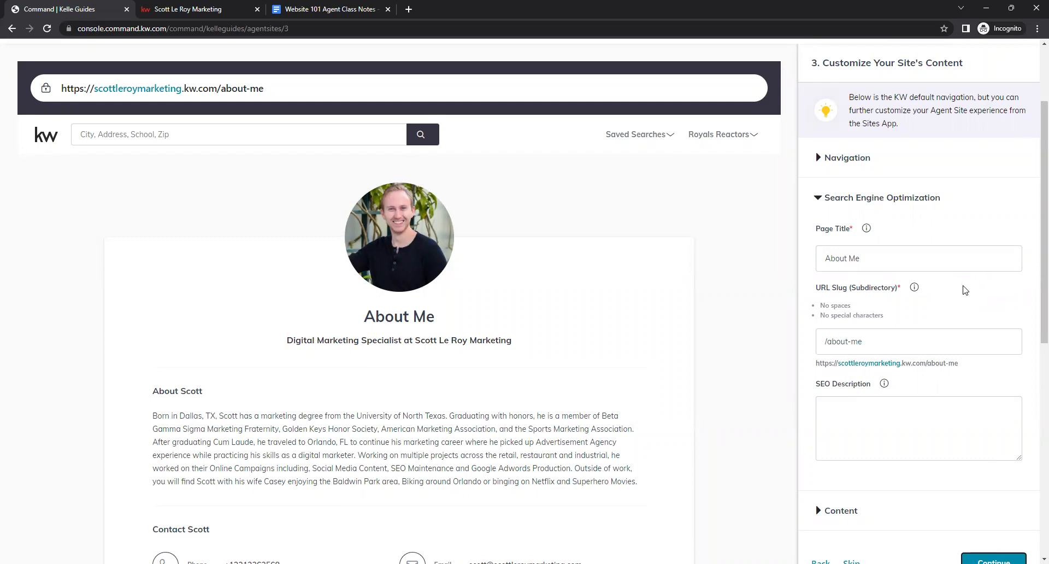
- Enter the About Me page SEO description as "About" followed by the agent's full name
click(893, 266)
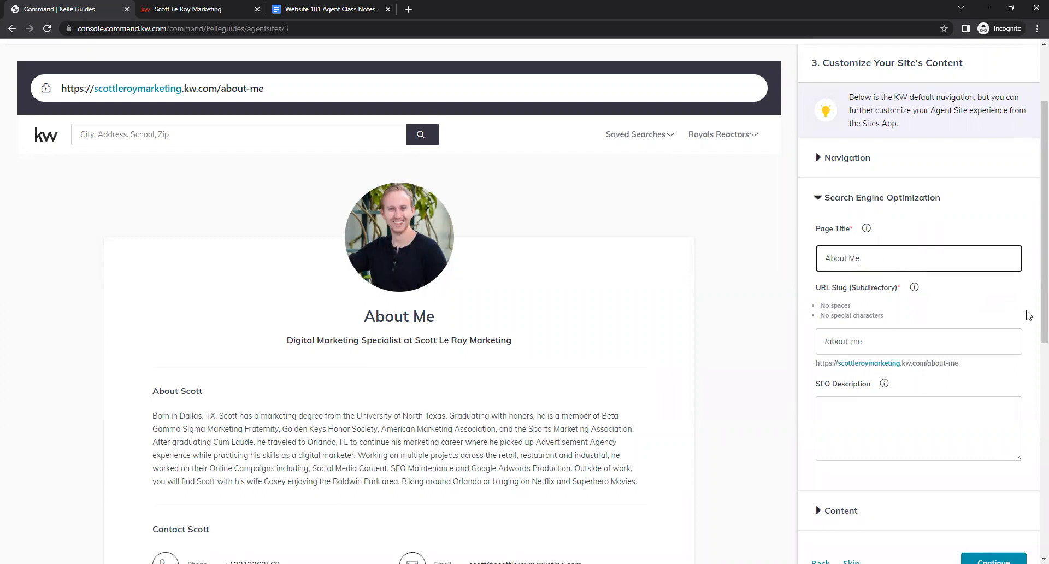
scroll(929, 301, down, 2)
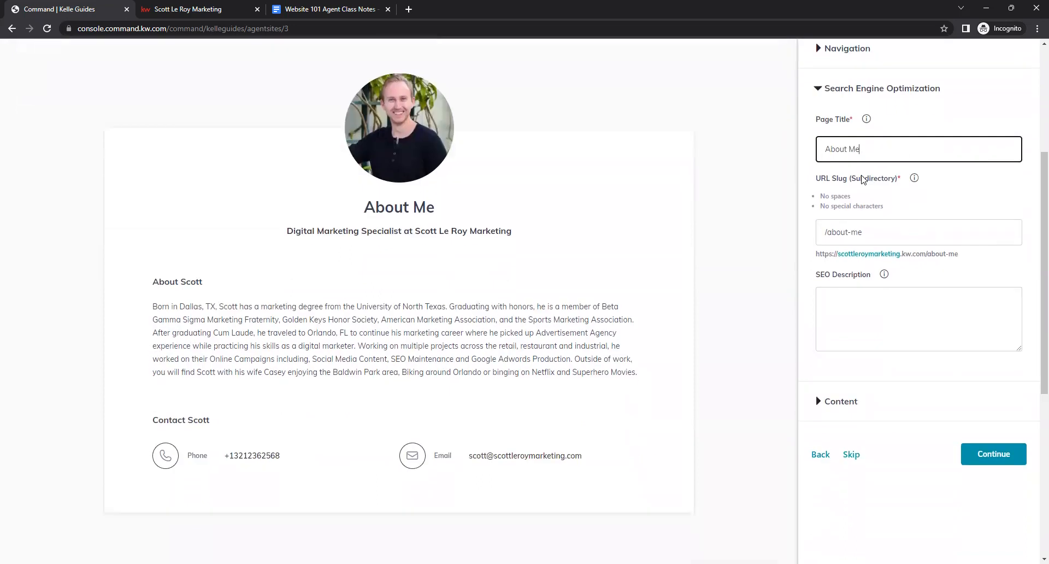
click(917, 235)
click(847, 151)
click(891, 228)
click(880, 148)
click(889, 227)
click(870, 301)
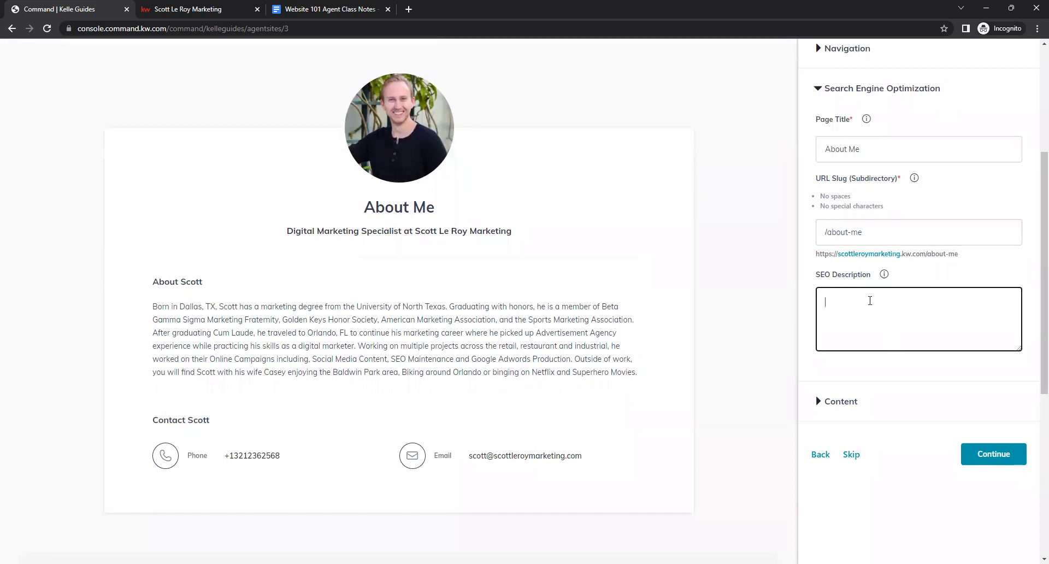
text(About Scott Le Roy)
click(870, 371)
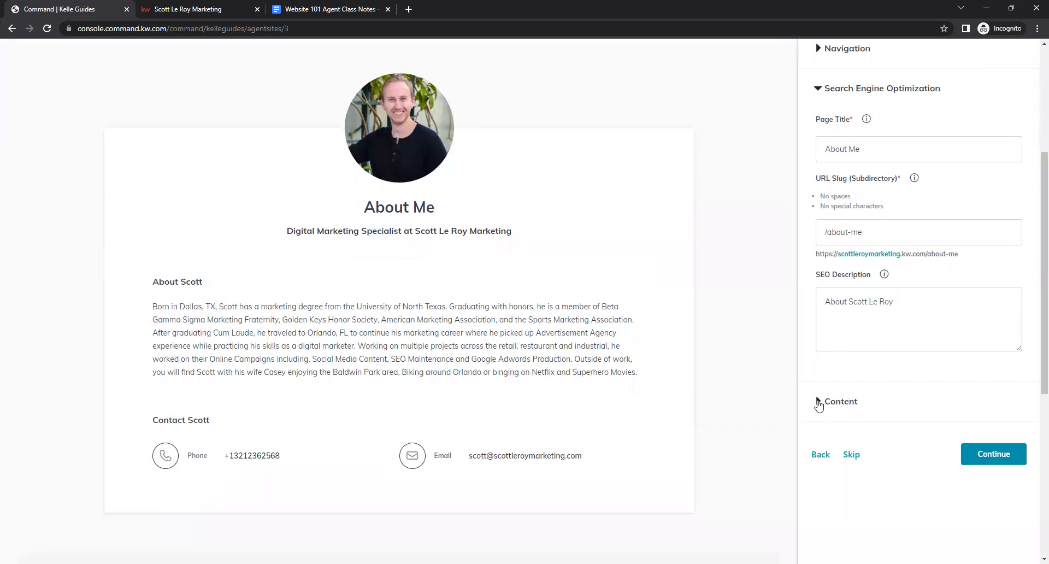
- Expand the About Me Content section, review its title, bio and contact fields, and continue
click(818, 403)
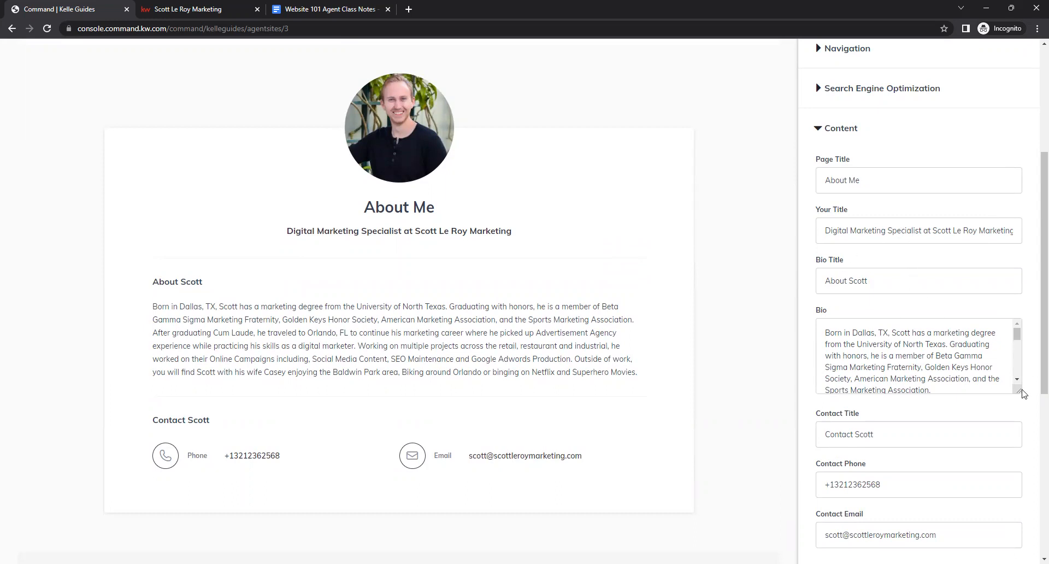
scroll(996, 401, down, 2)
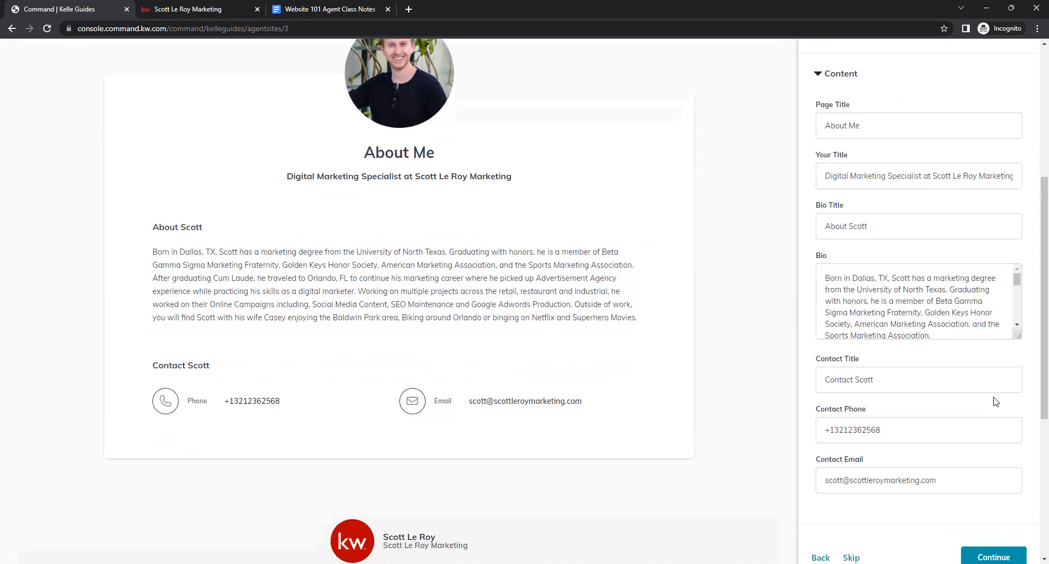
click(861, 325)
click(871, 375)
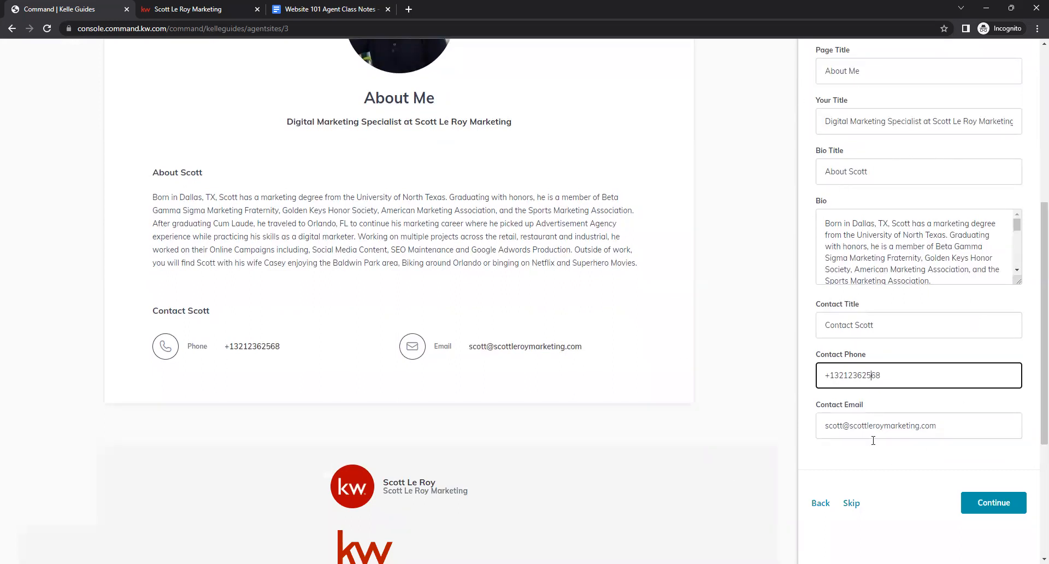
scroll(956, 413, up, 7)
scroll(954, 422, down, 3)
scroll(954, 423, down, 3)
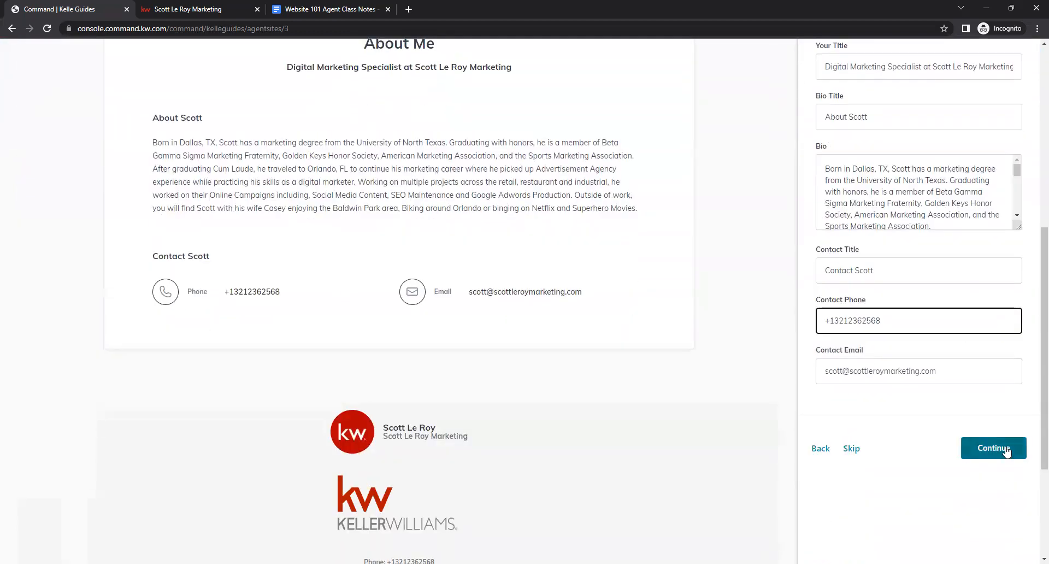
click(994, 450)
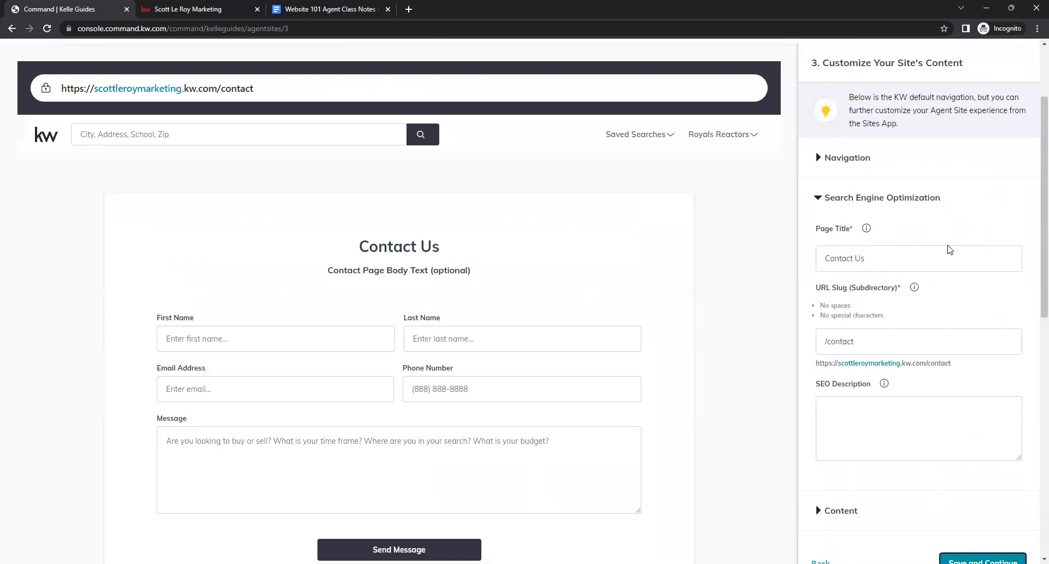
- Change the Contact page's Page Title to Contact Me
click(875, 252)
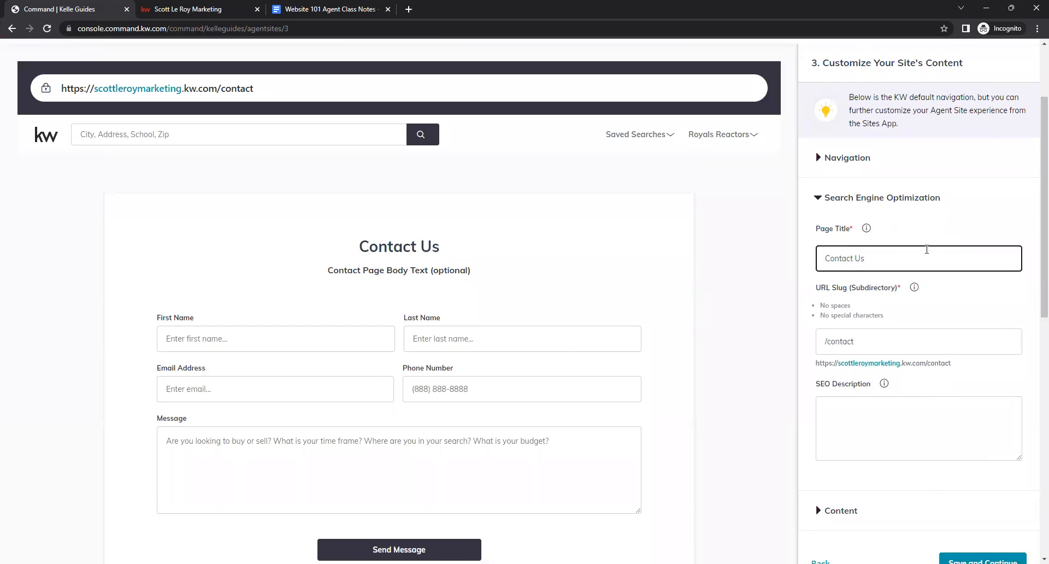
click(933, 298)
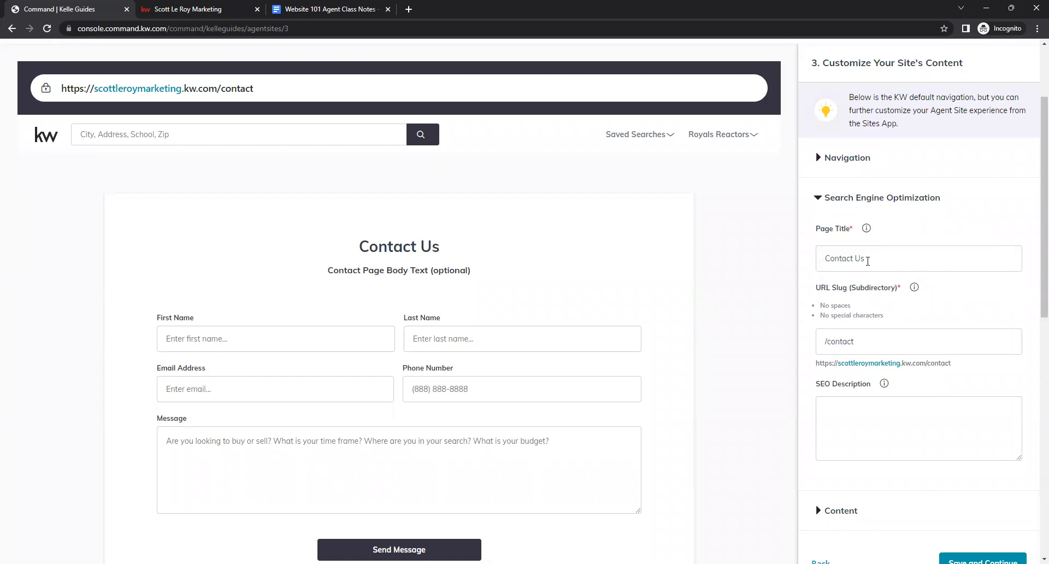
click(883, 257)
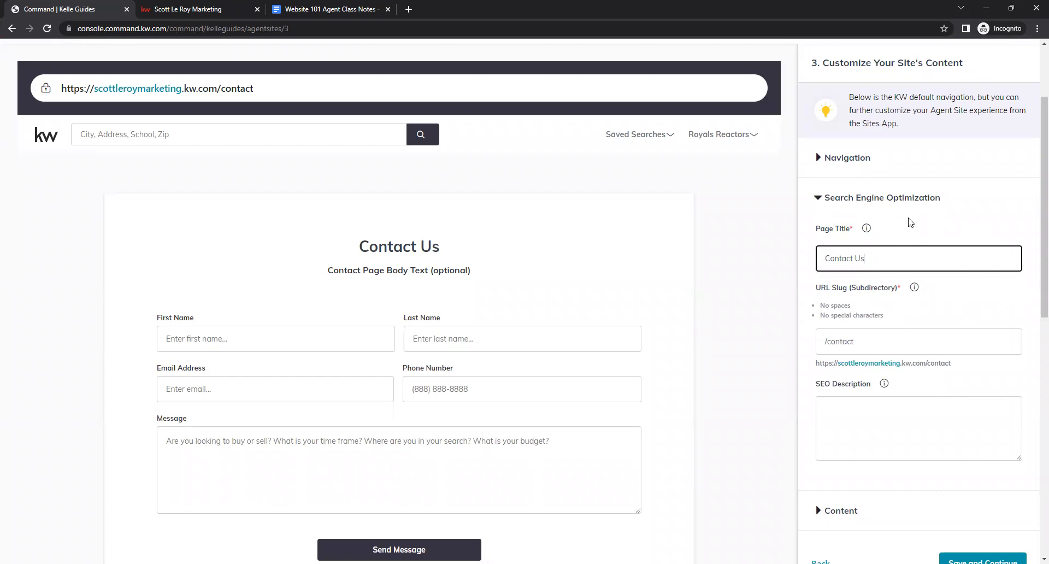
key(BackSpace)
key(BackSpace)
text(Me)
click(910, 222)
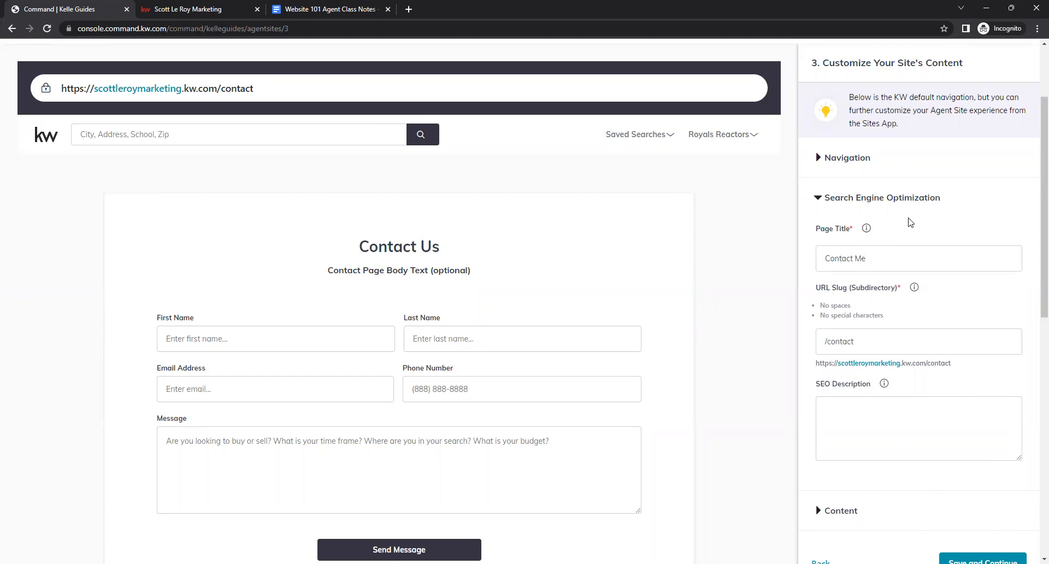
- Set the Contact page URL slug to /contact-me
scroll(945, 251, down, 1)
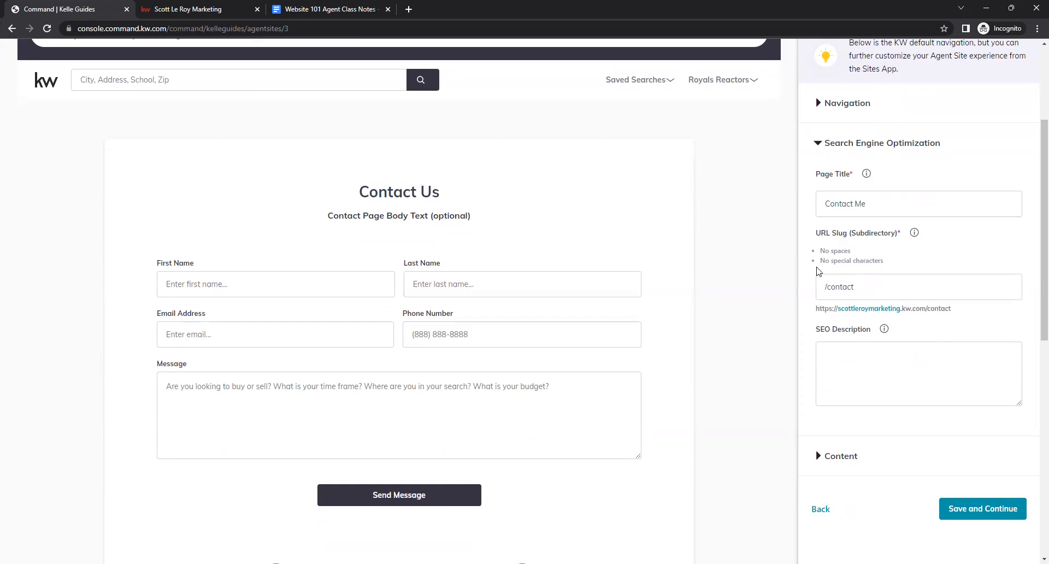
click(907, 292)
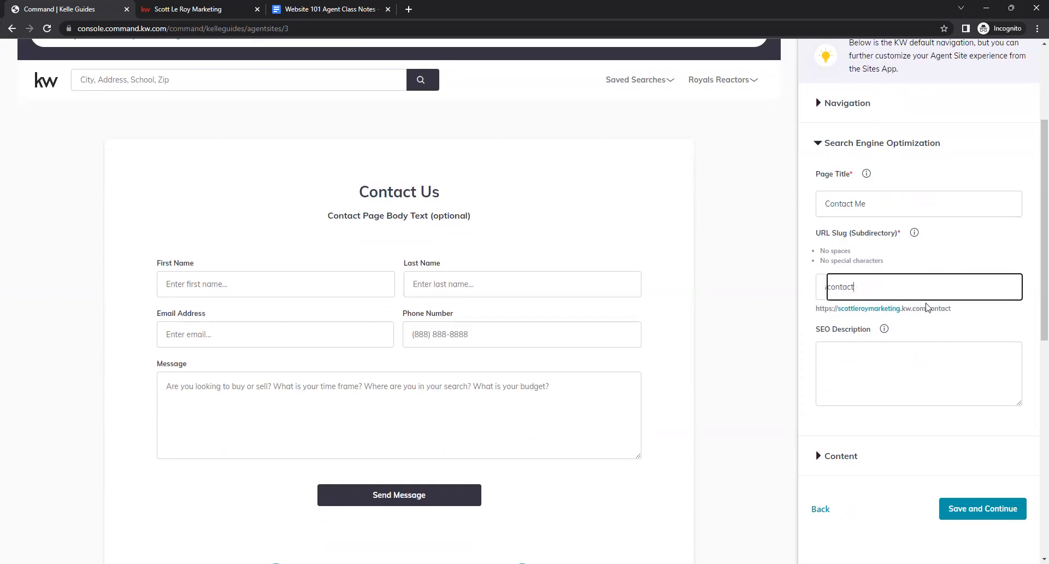
text(-me)
click(1000, 329)
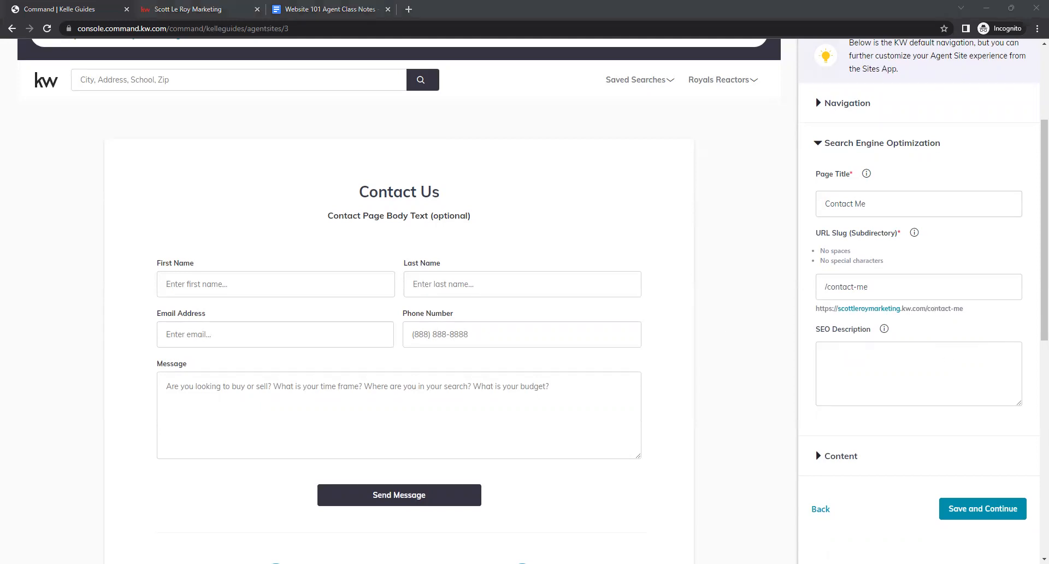
- Enter an SEO description of "Contact" followed by the agent's business name, then expand the Content section
click(913, 393)
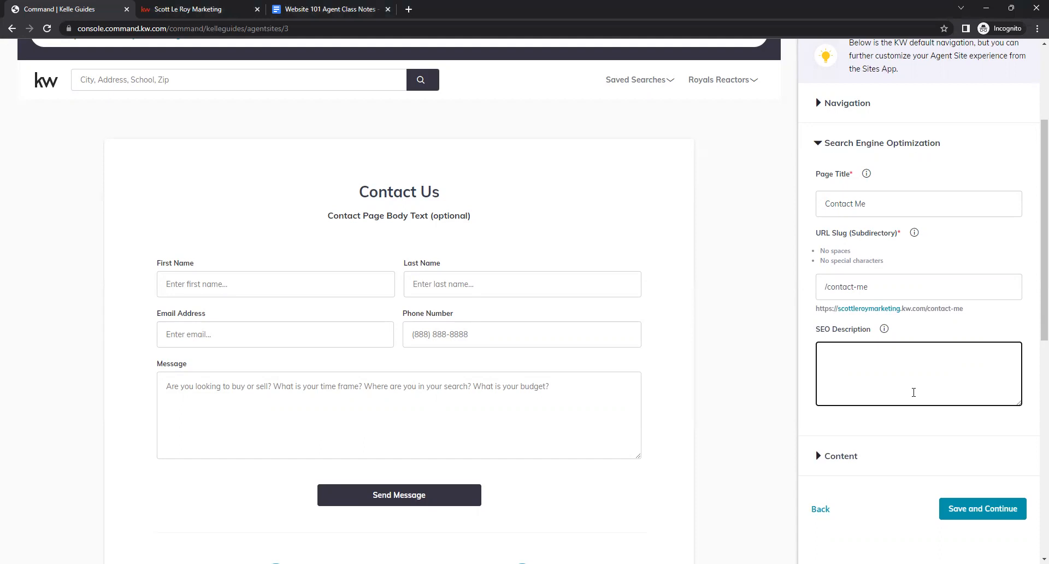
text(c)
key(BackSpace)
text(Contact Scott Le Roy Marketing)
click(936, 424)
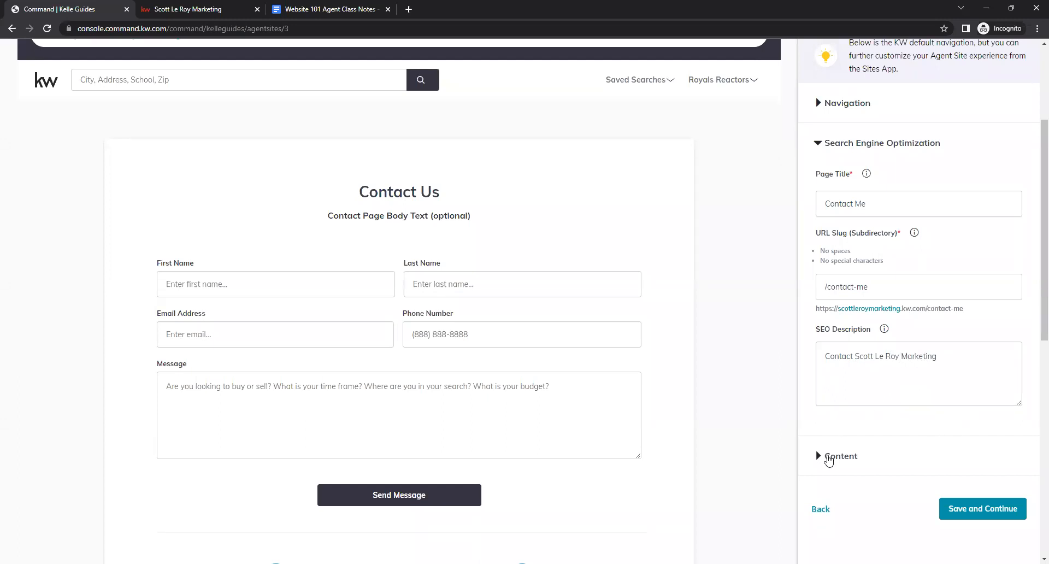
click(818, 456)
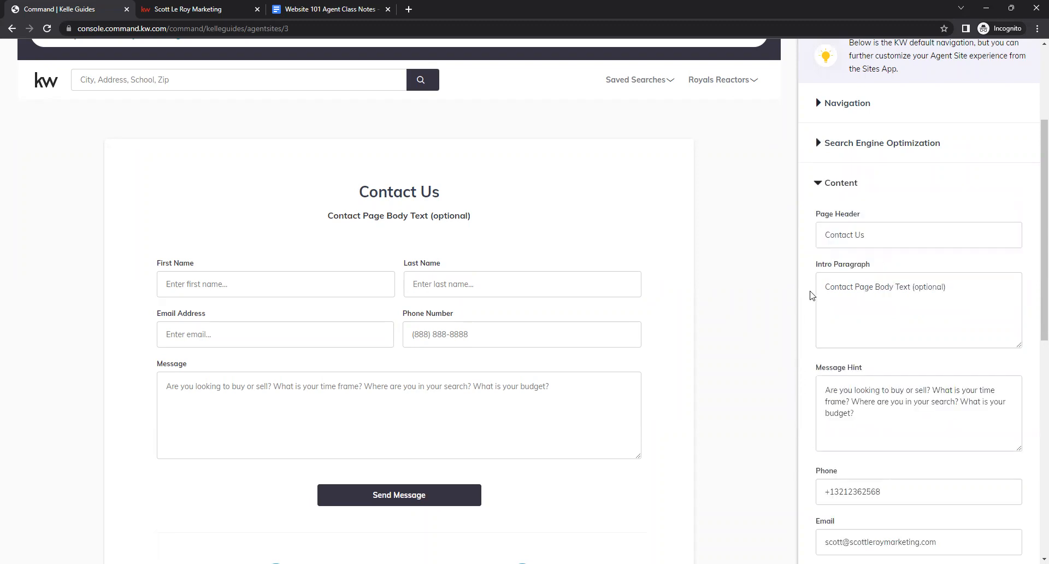
- Change the Contact page's Page Header to Contact Me
click(909, 236)
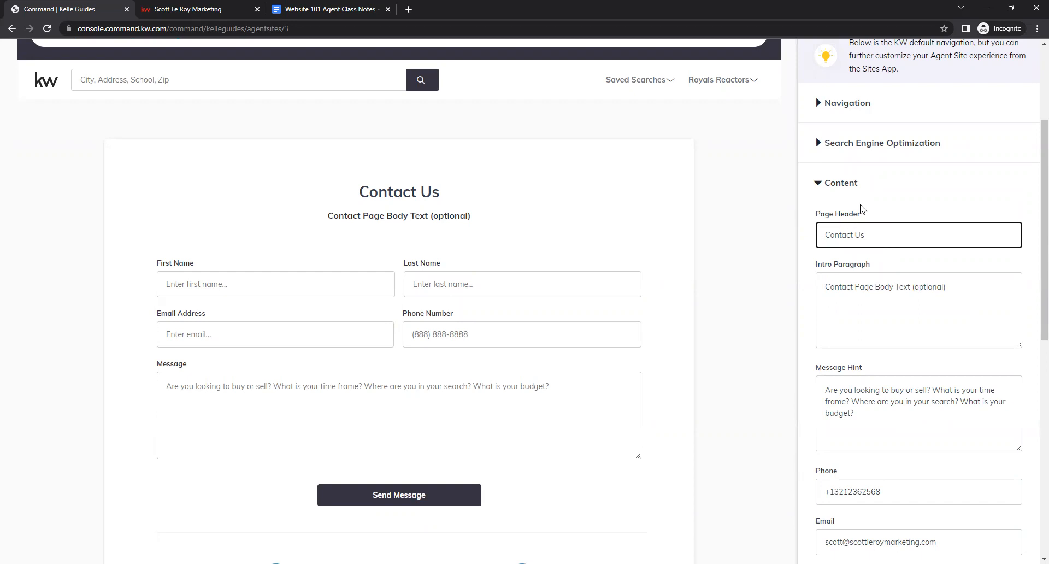
drag(357, 193, 464, 202)
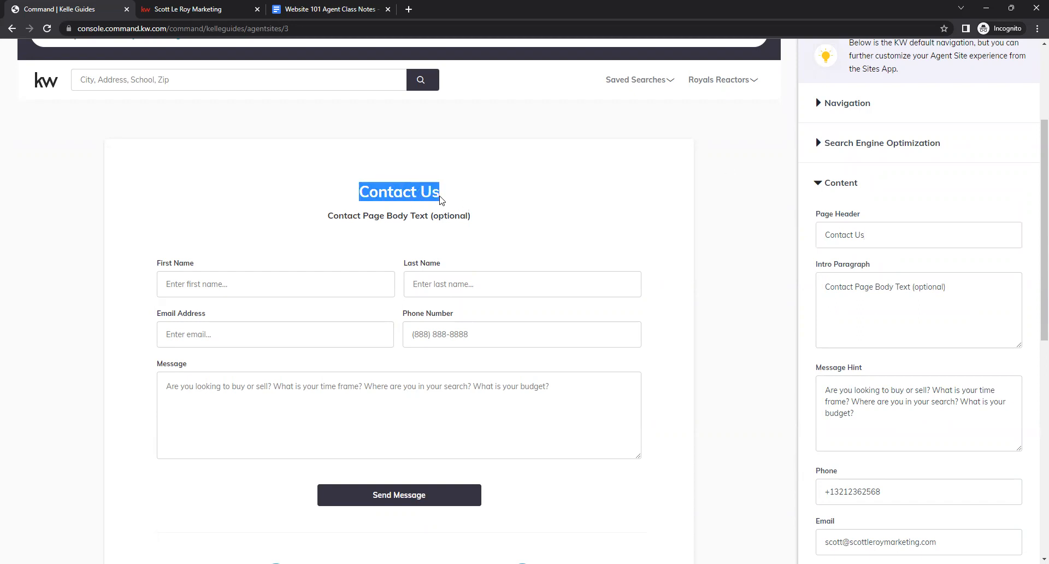
click(488, 201)
click(927, 237)
key(BackSpace)
key(BackSpace)
text(Me)
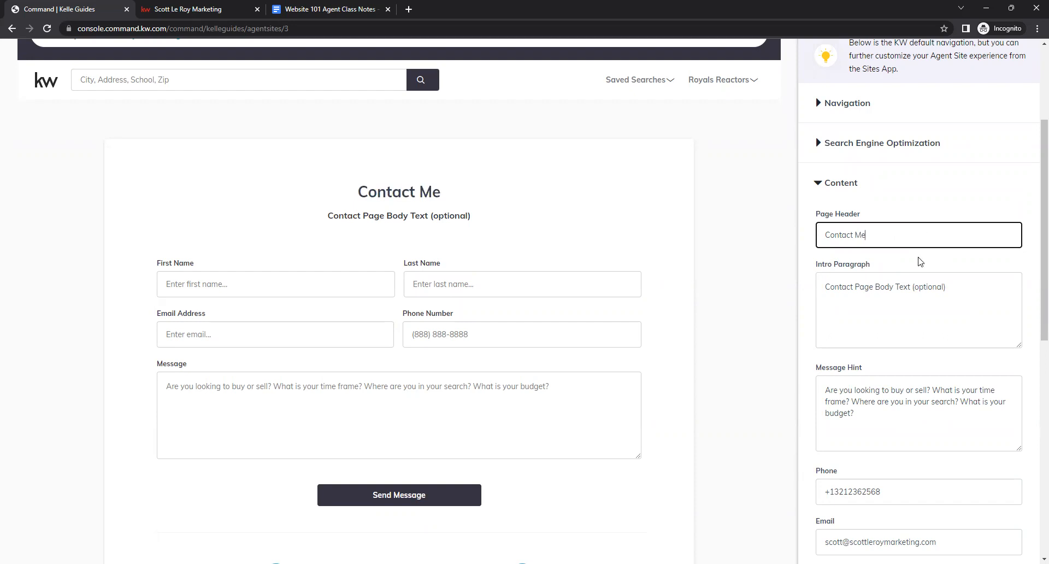
double_click(890, 236)
click(885, 260)
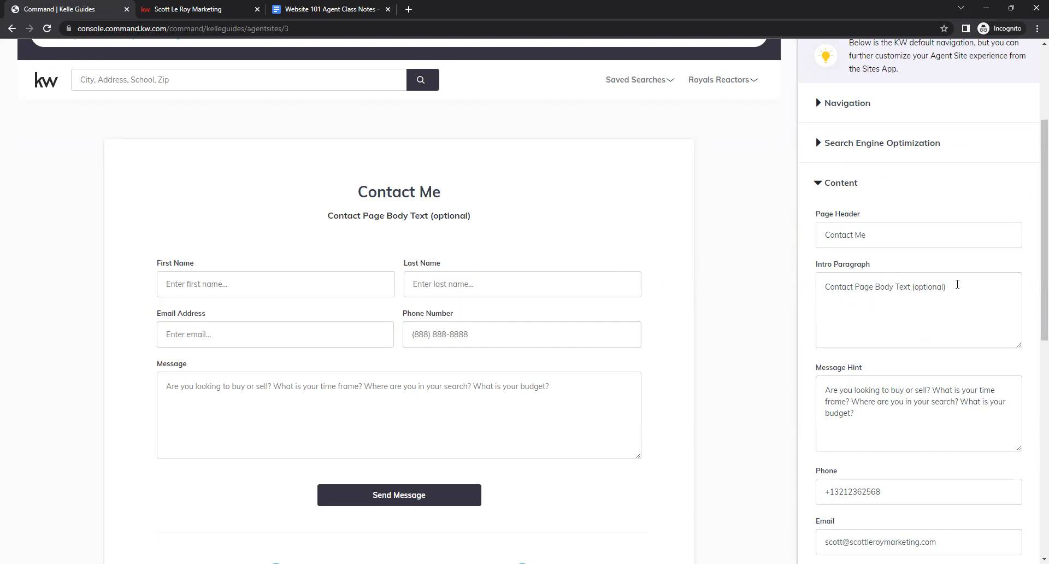
- Replace the Intro Paragraph with "Contact Me Today for Your Real Estate Needs!"
drag(948, 288, 802, 300)
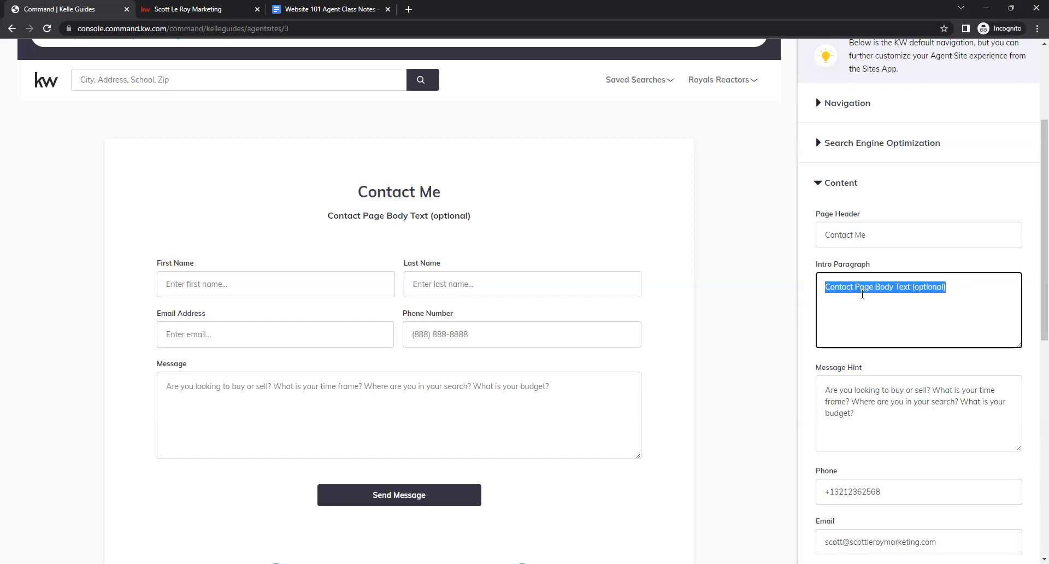
drag(346, 218, 765, 277)
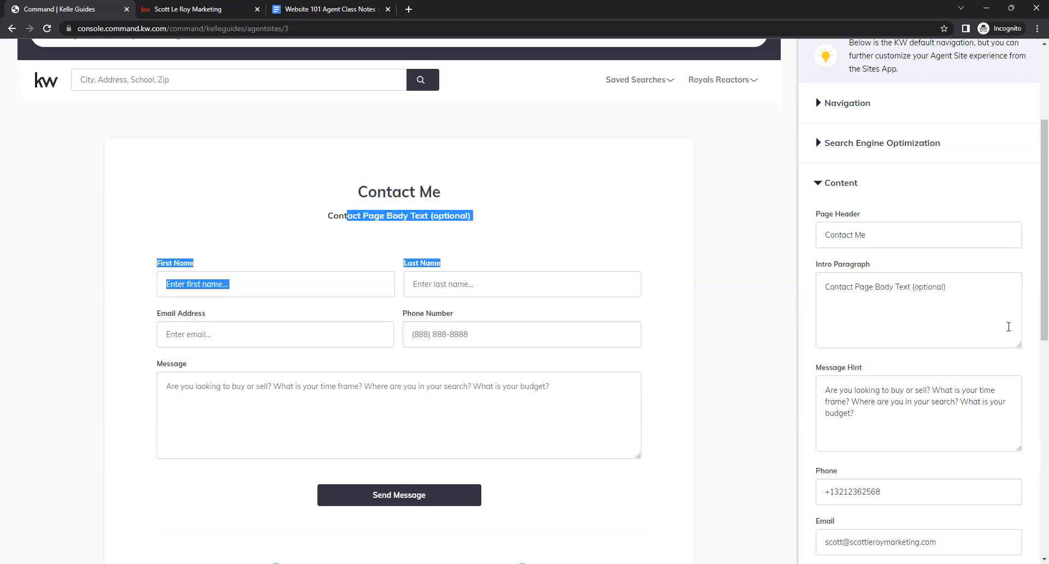
click(894, 287)
triple_click(856, 294)
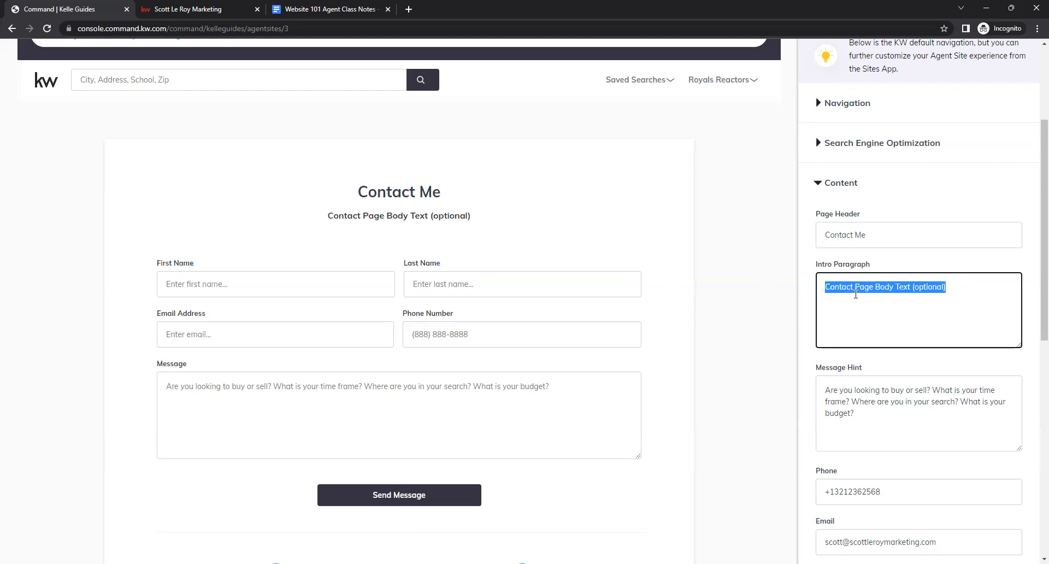
key(BackSpace)
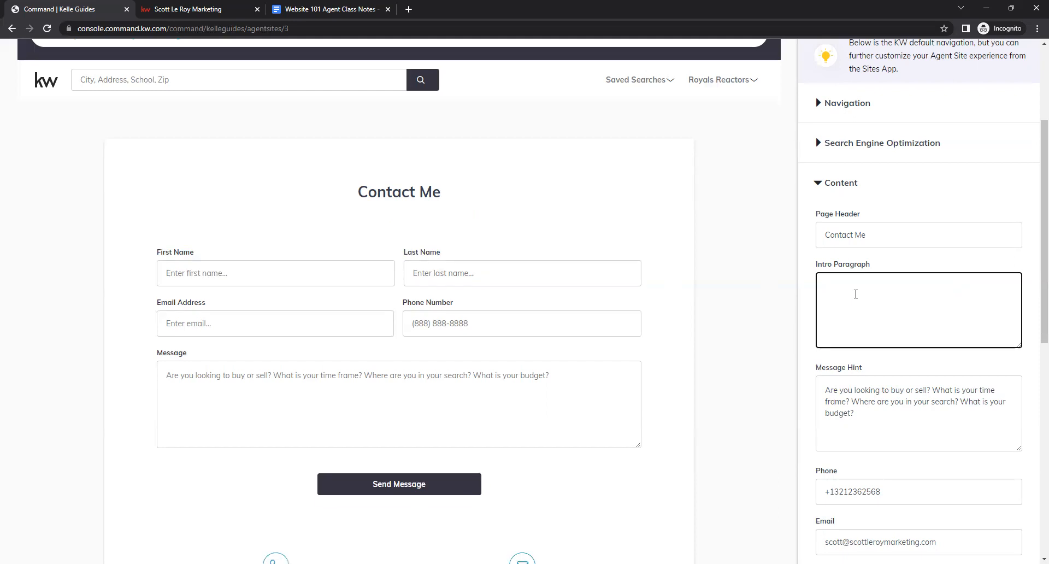
text(Contact Me Today for You=)
key(BackSpace)
text(r Real Es)
text(a)
key(BackSpace)
text(ra)
key(BackSpace)
key(BackSpace)
text(tate Needs!)
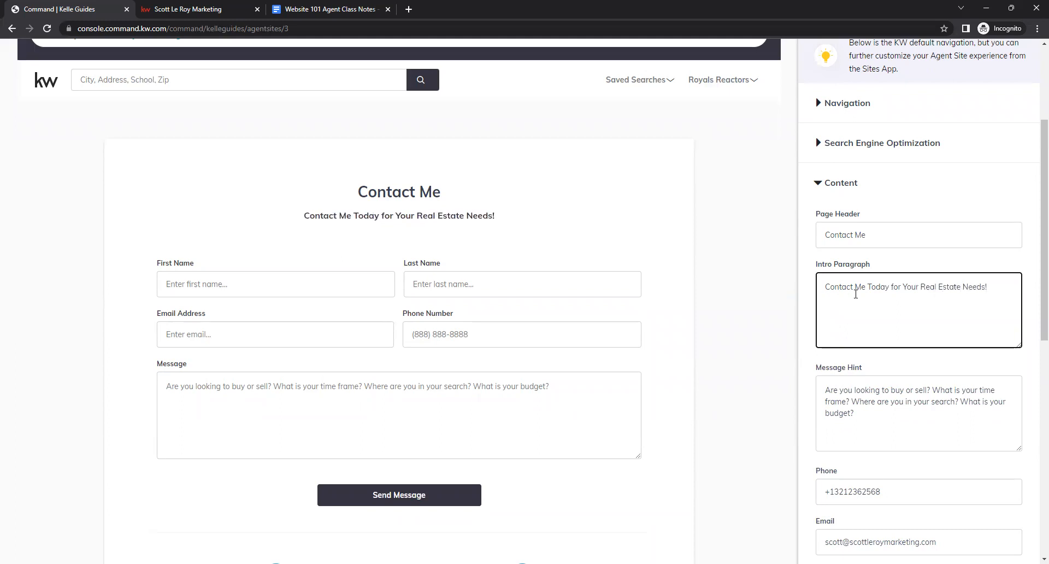
- Review the Message Hint, Phone and Email fields, then save and continue to finish the guide
click(873, 364)
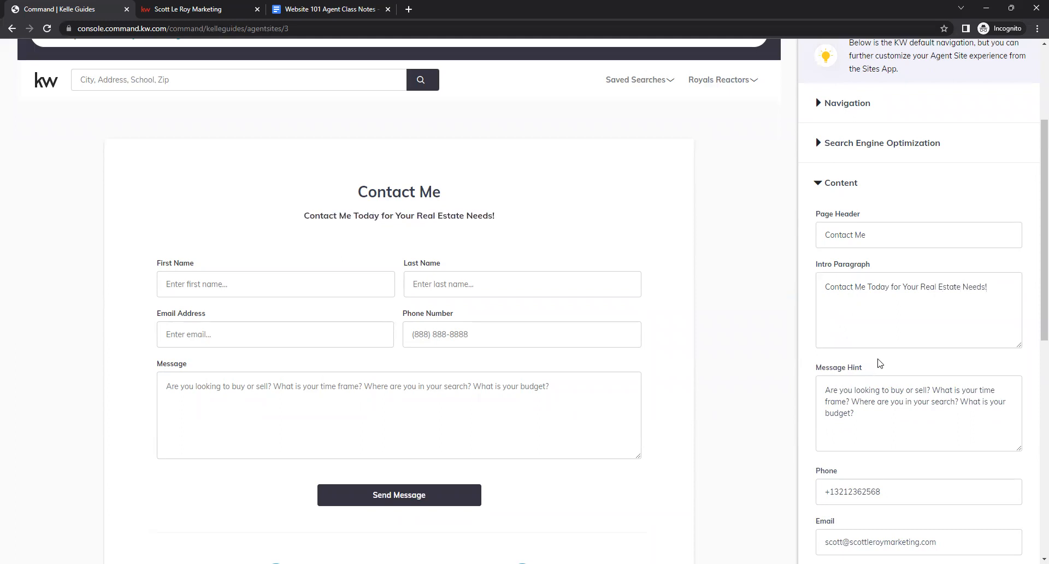
scroll(878, 356, down, 1)
click(873, 362)
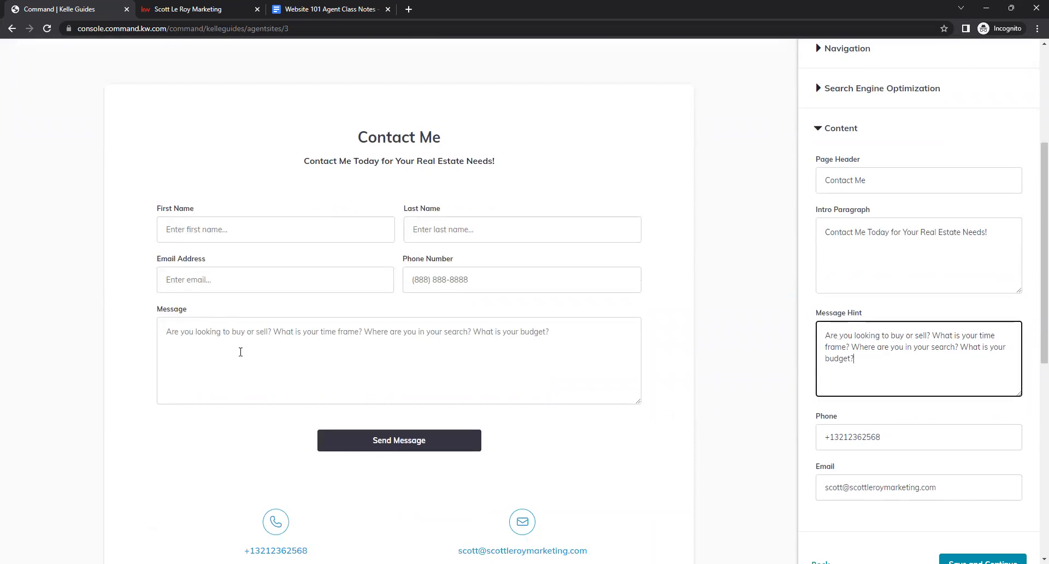
click(220, 334)
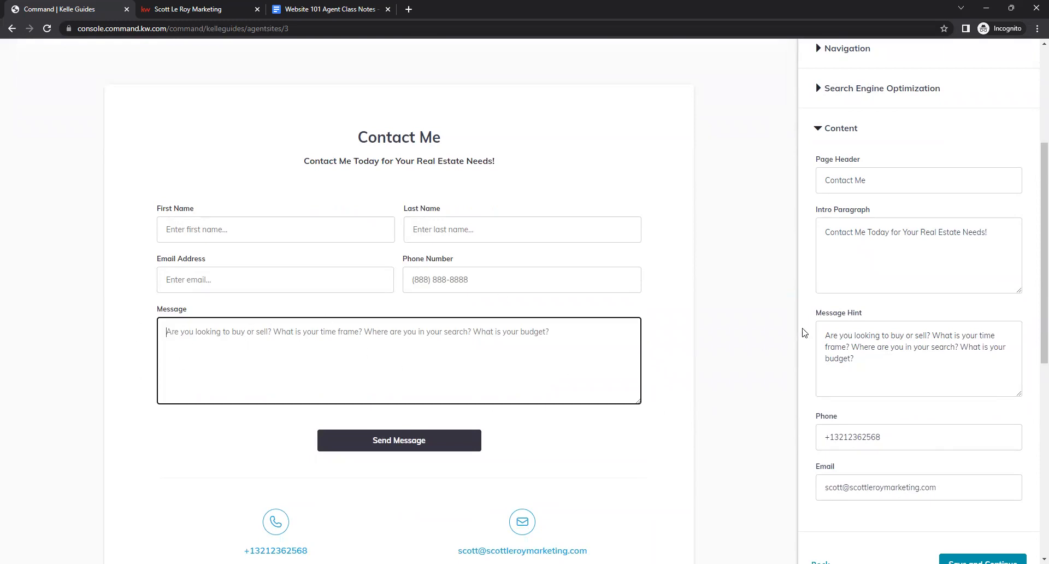
click(856, 344)
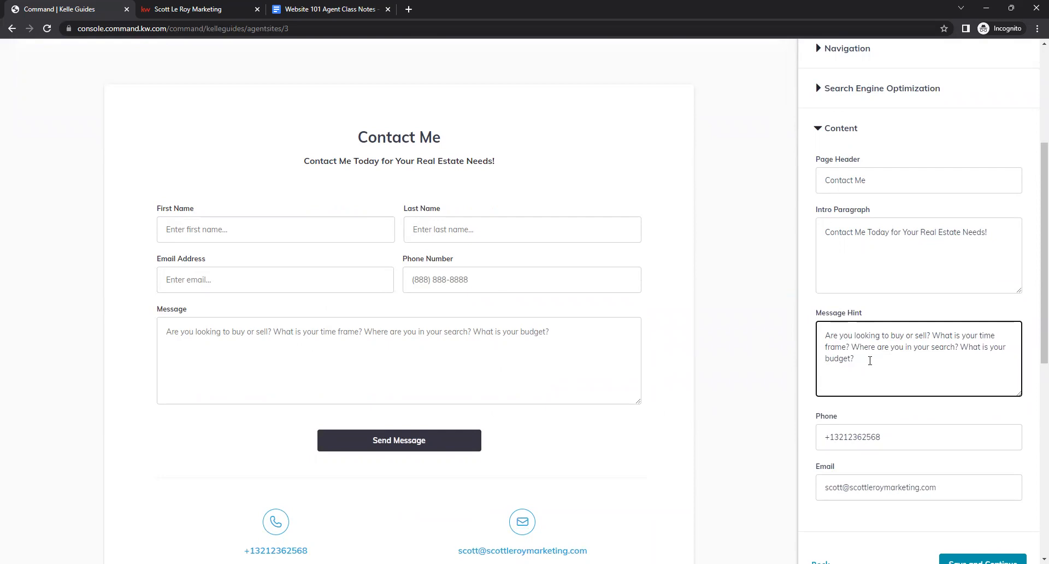
click(859, 411)
scroll(940, 418, down, 1)
click(879, 375)
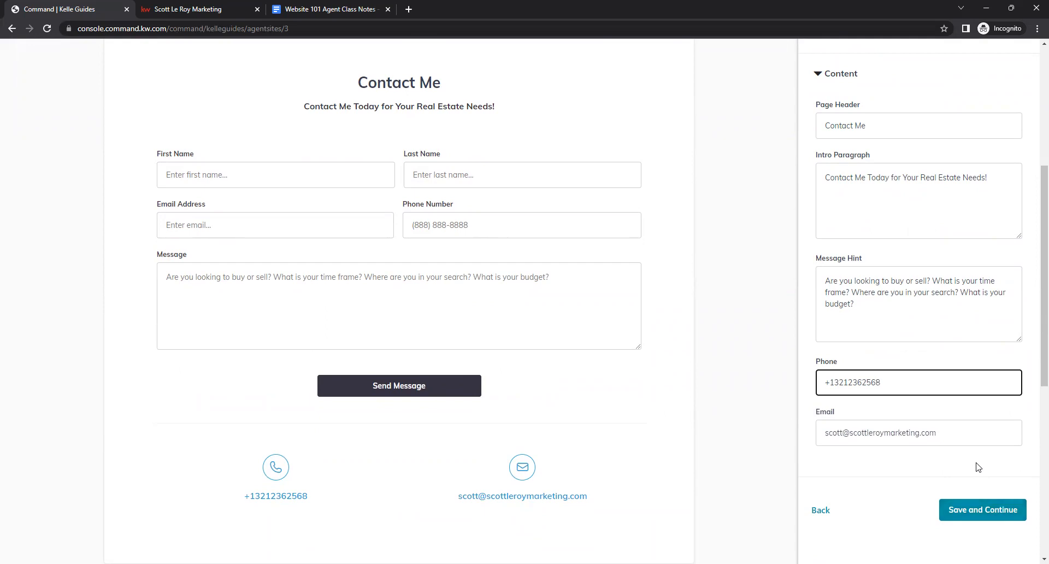
click(995, 511)
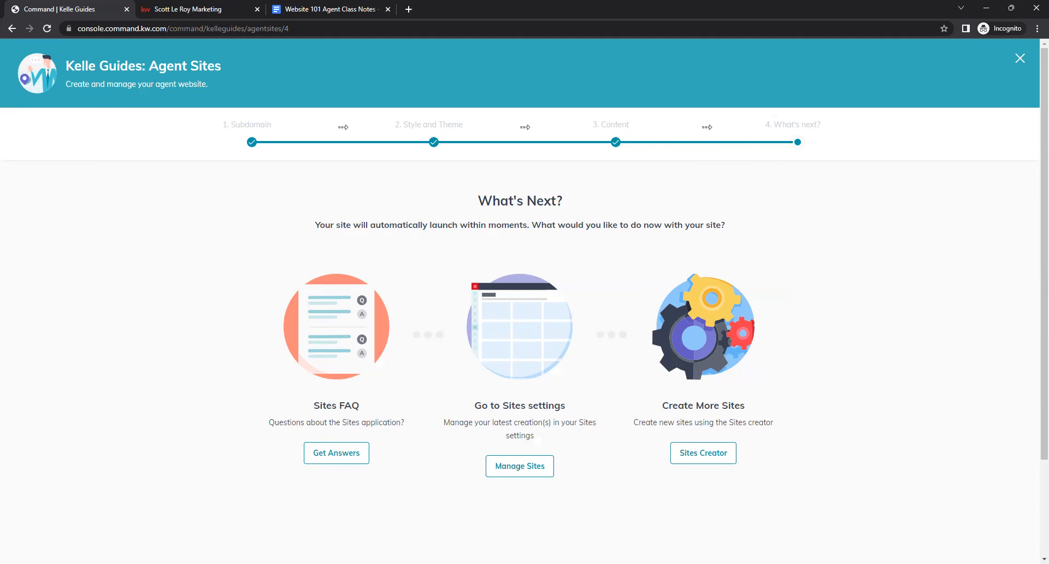
- Close the Agent Sites guide and browse the Agent Site Pages, Landing Pages, Guide Builder and Collections sections
click(1020, 59)
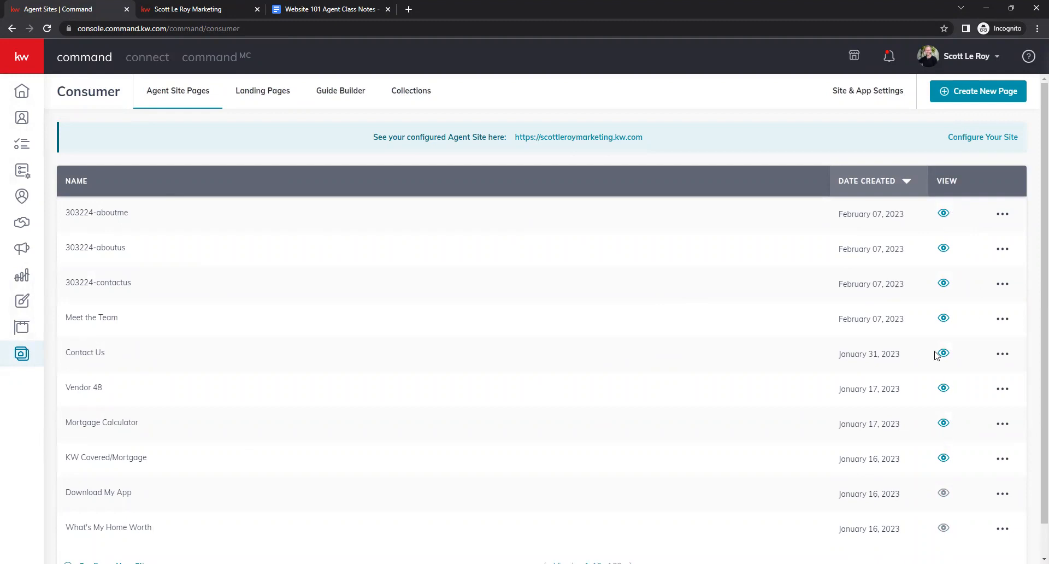
scroll(939, 366, down, 1)
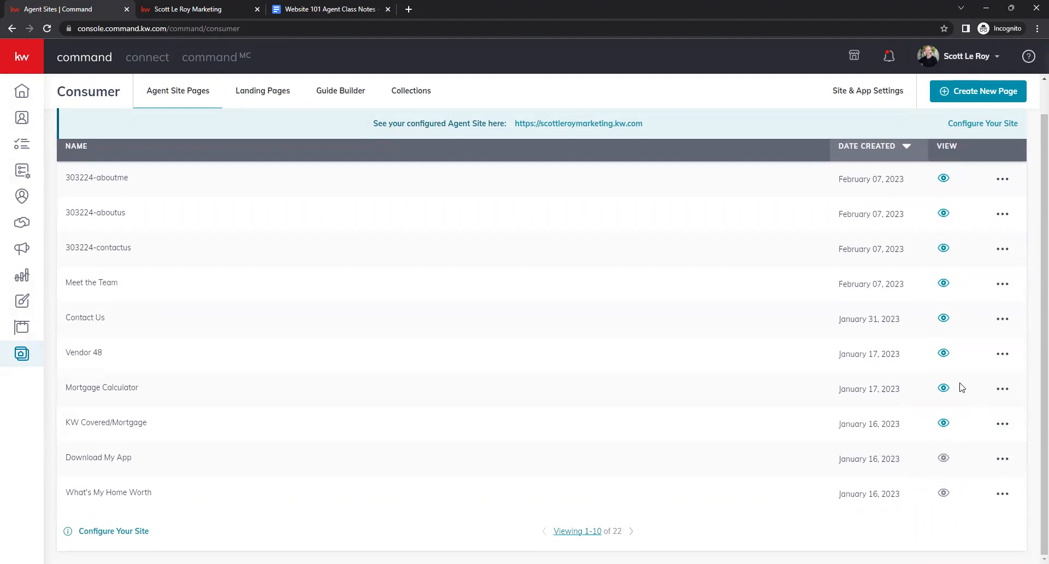
scroll(914, 345, up, 1)
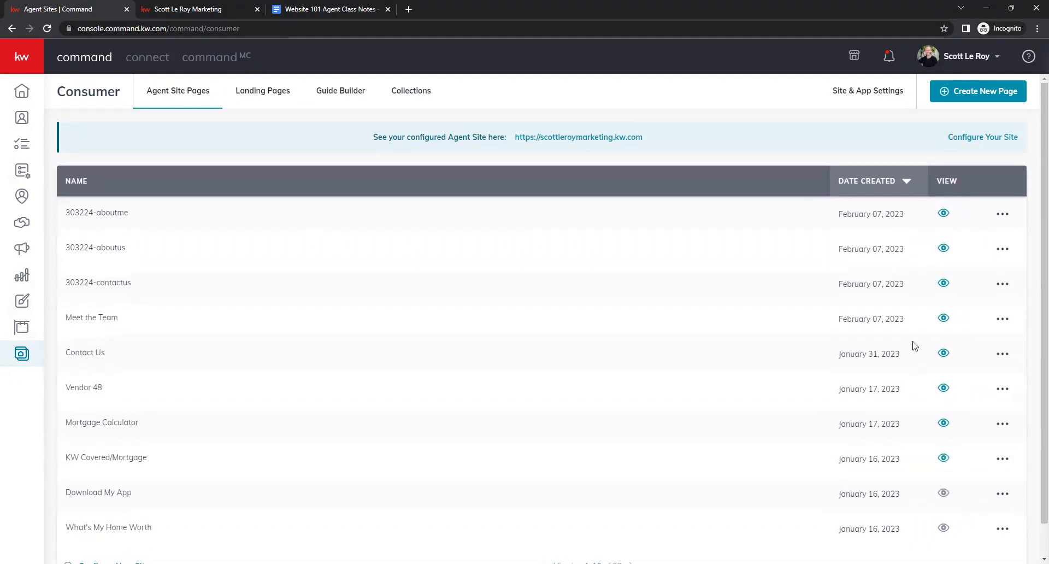
click(1003, 215)
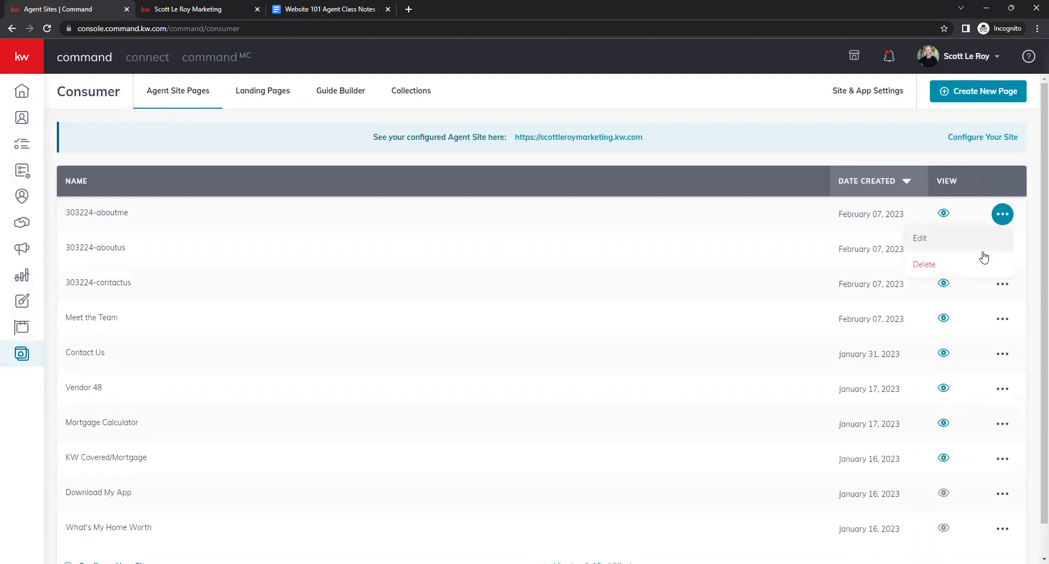
click(1006, 219)
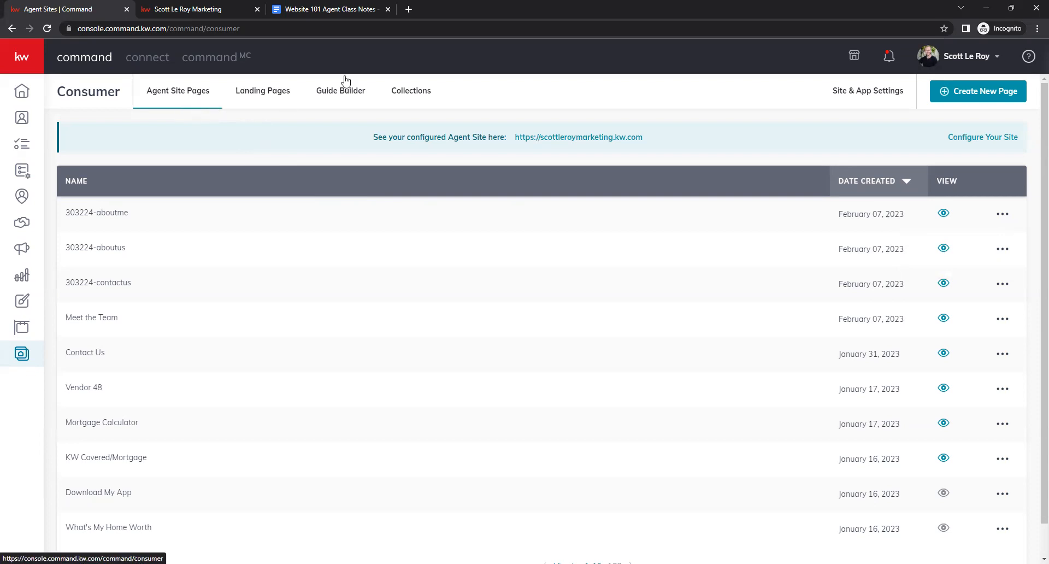
click(259, 105)
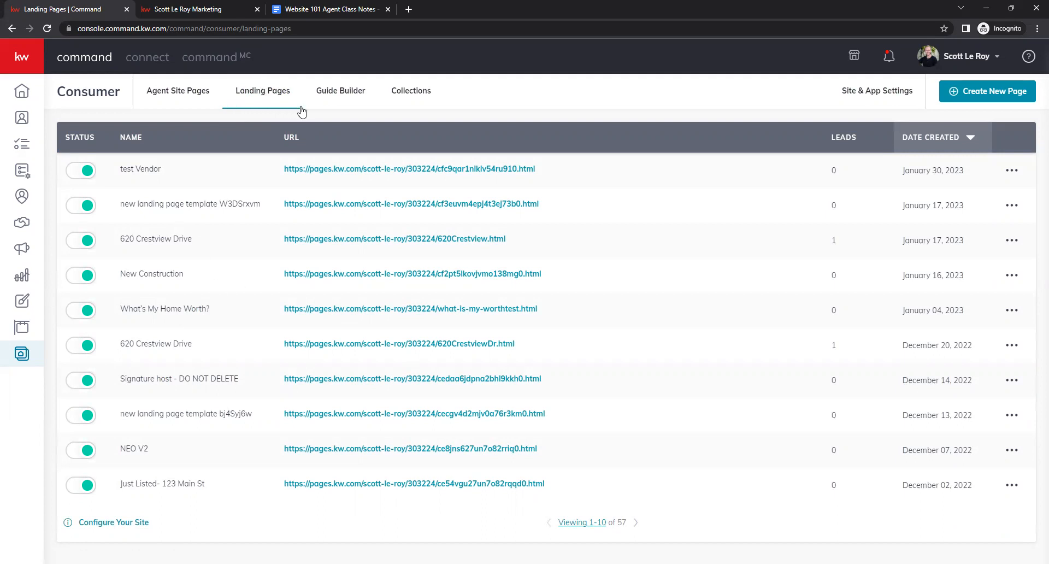
click(338, 97)
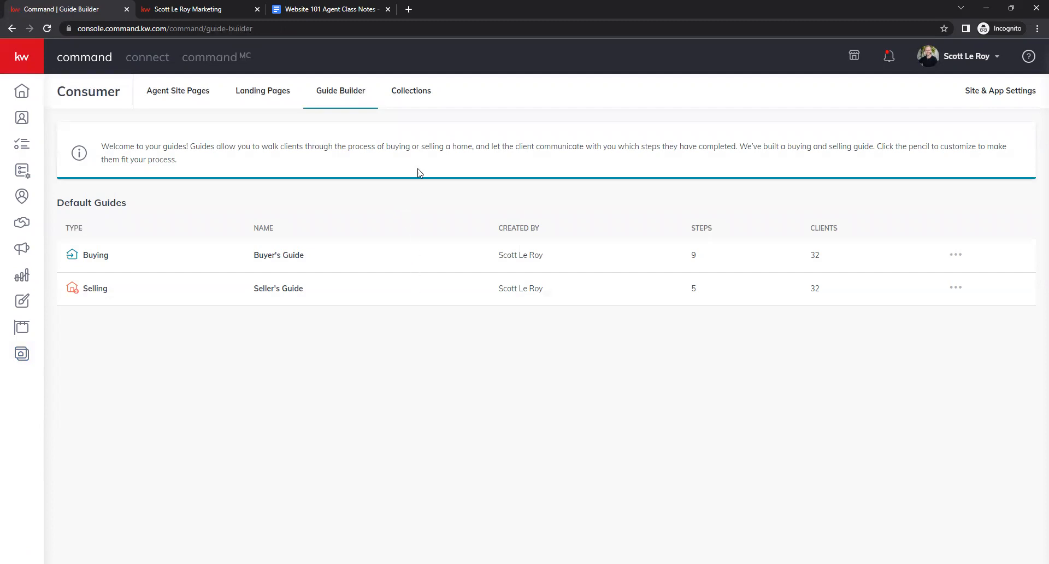
click(415, 102)
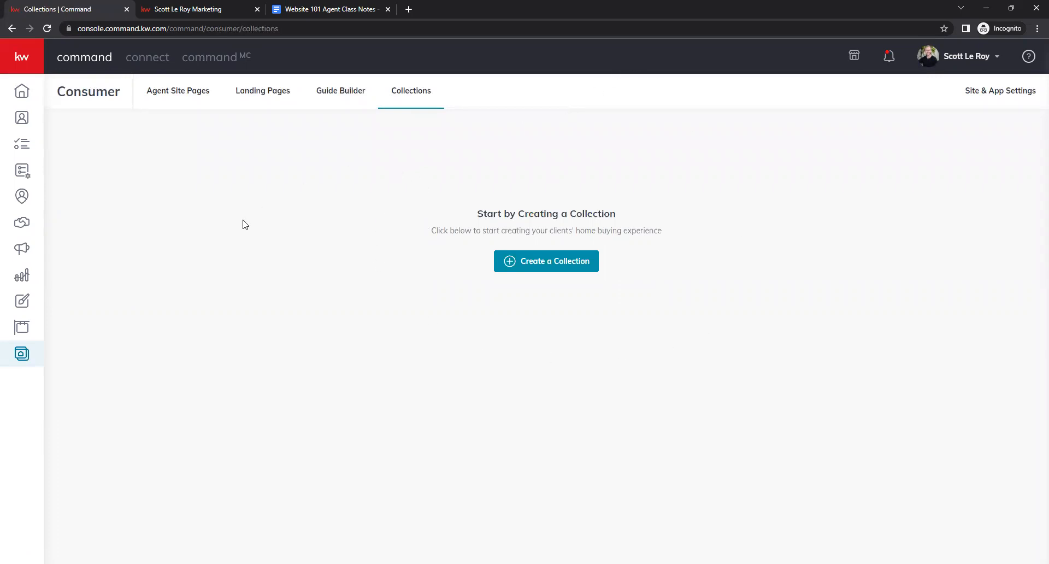
click(167, 101)
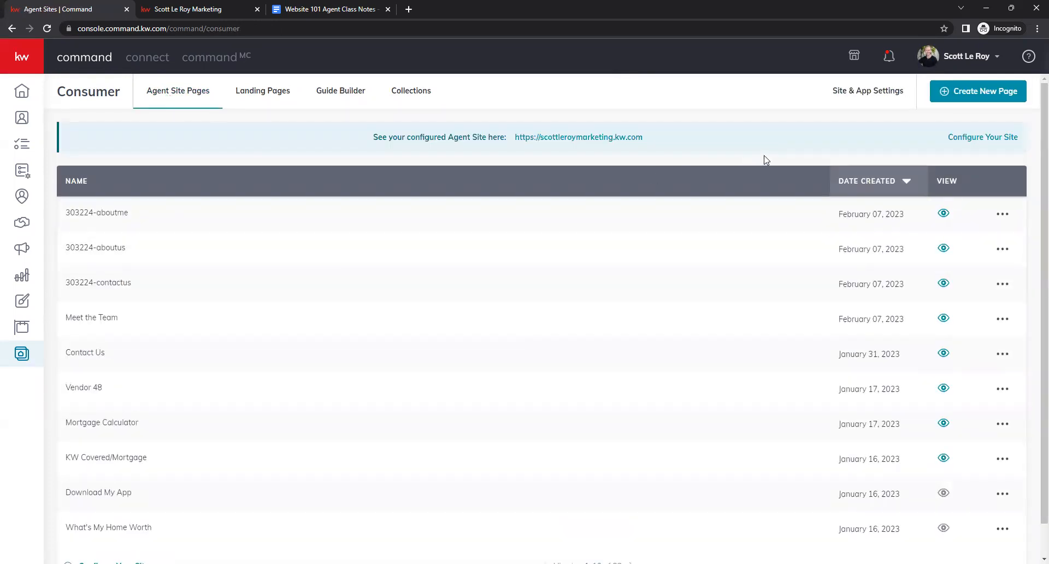
- Open Site & App Settings and compare the Agent Site Hero Text with the live site's hero heading
click(873, 104)
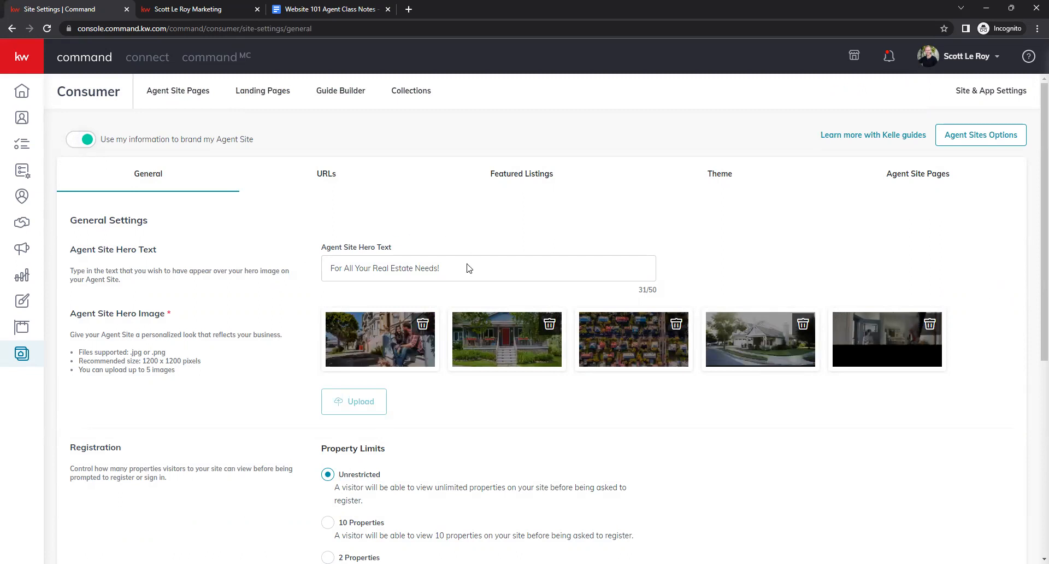
drag(467, 275, 755, 280)
click(338, 273)
click(191, 8)
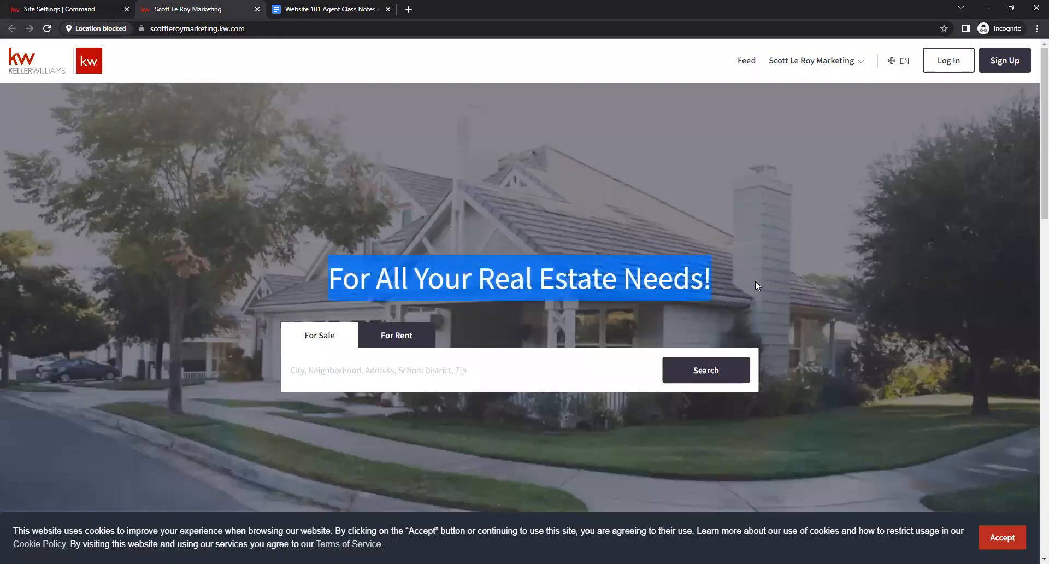
click(520, 285)
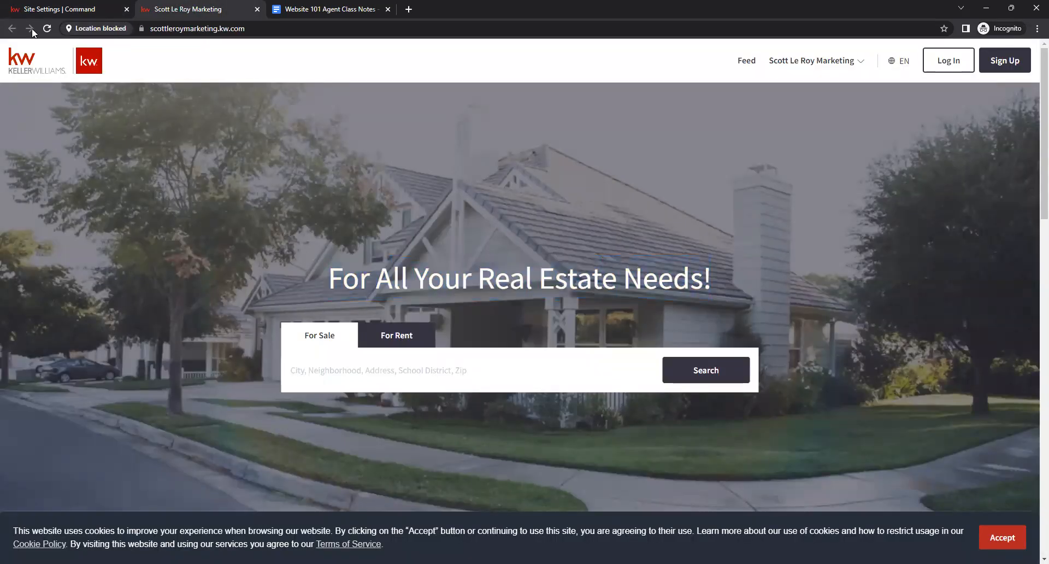
click(31, 9)
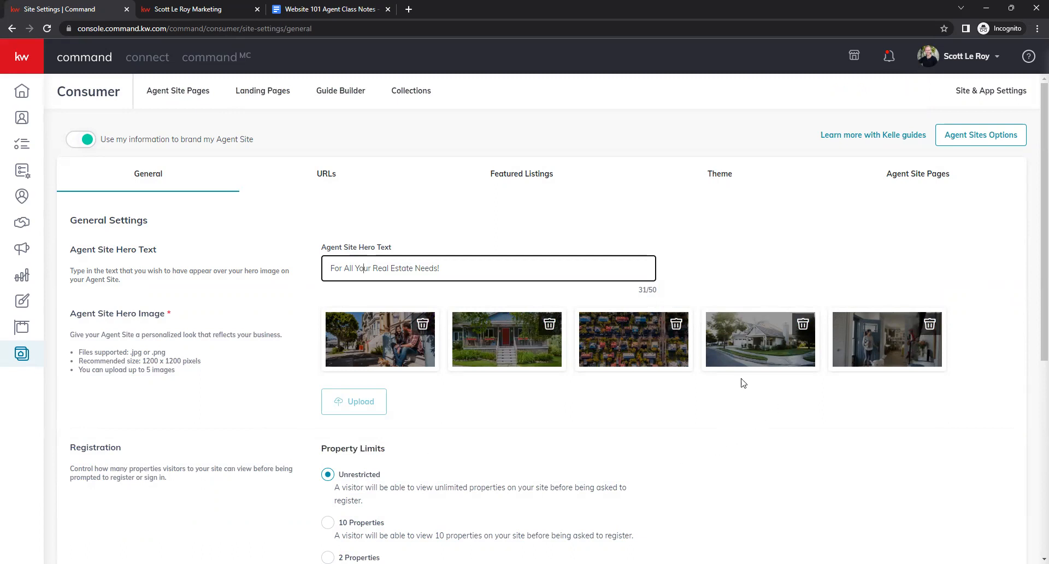
- Examine the registration, download app and virtual tour settings, then open the URLs settings
scroll(274, 321, down, 1)
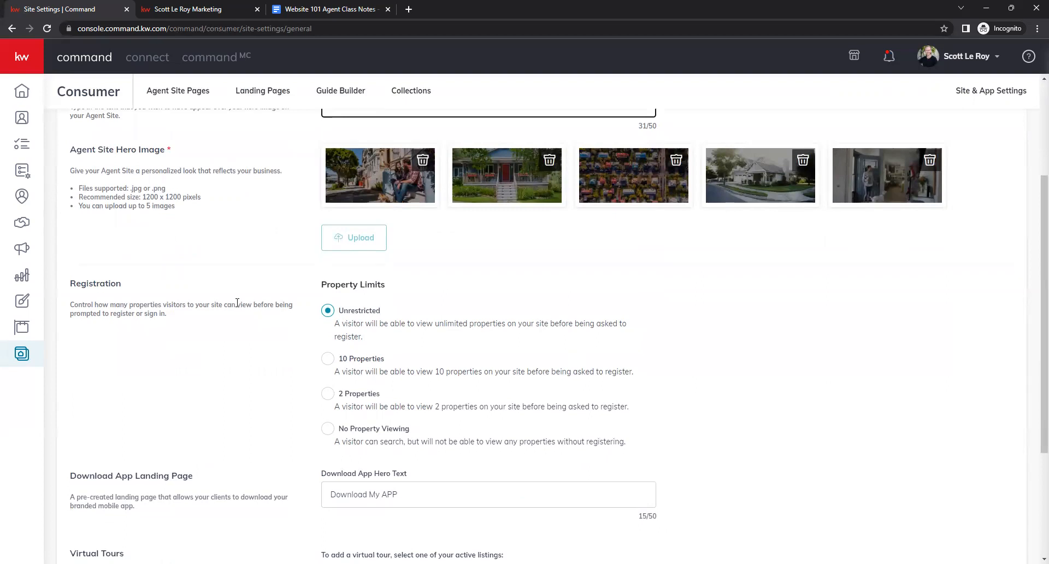
scroll(240, 328, down, 1)
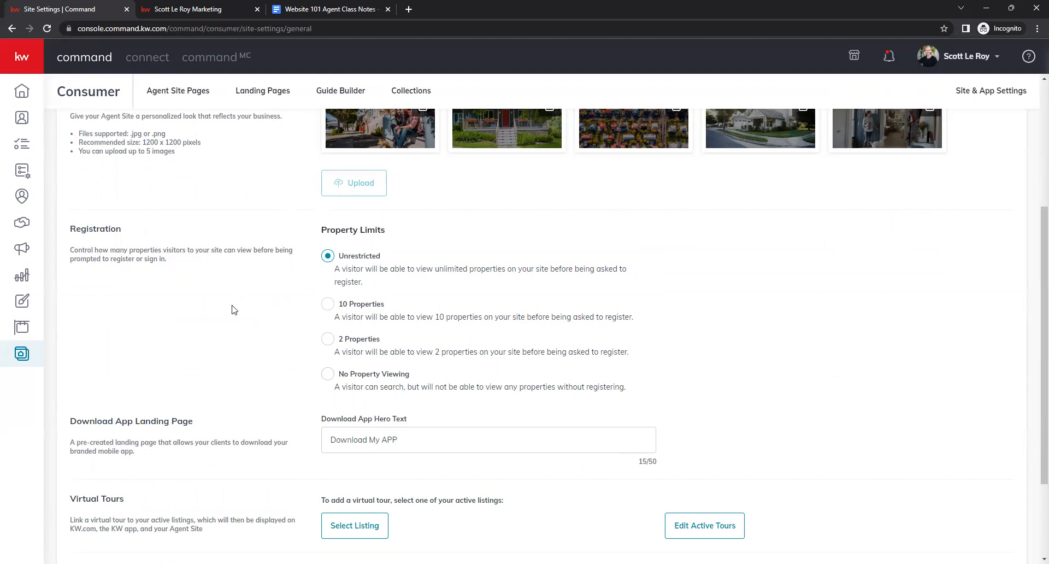
scroll(234, 309, down, 1)
scroll(237, 295, down, 1)
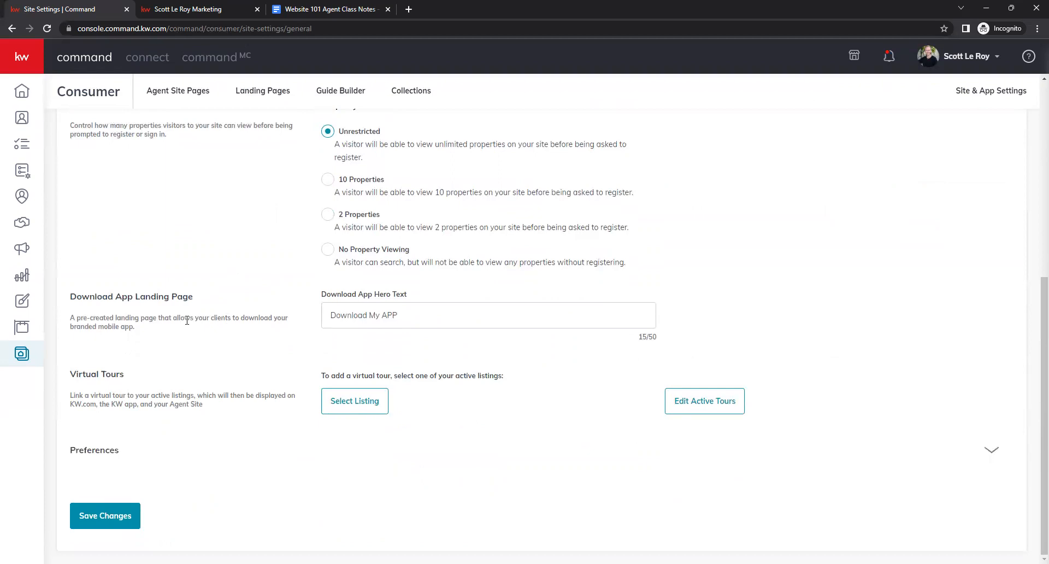
drag(78, 305, 230, 303)
click(230, 304)
drag(91, 375, 259, 385)
click(259, 386)
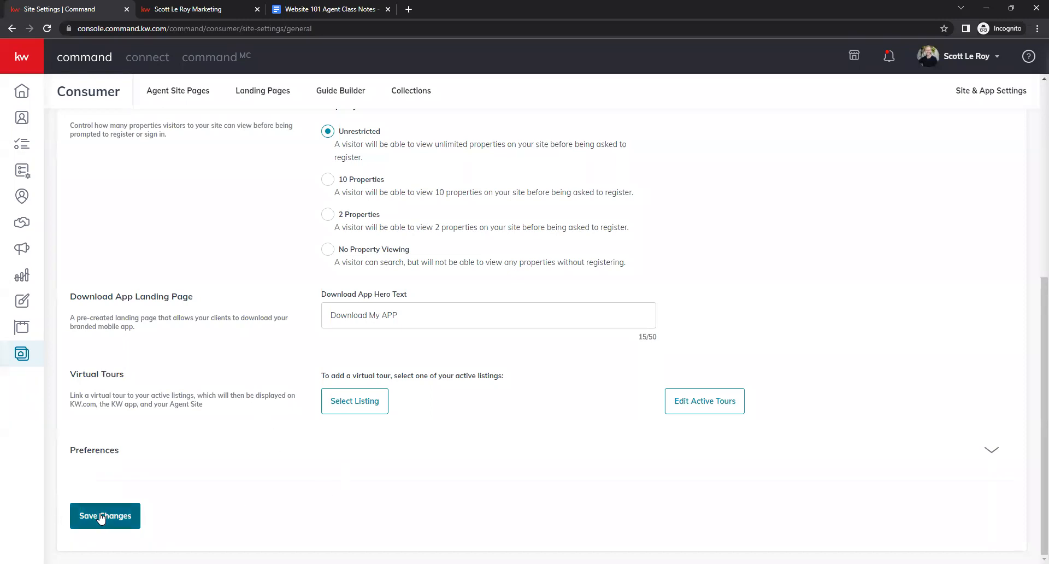
scroll(256, 382, up, 3)
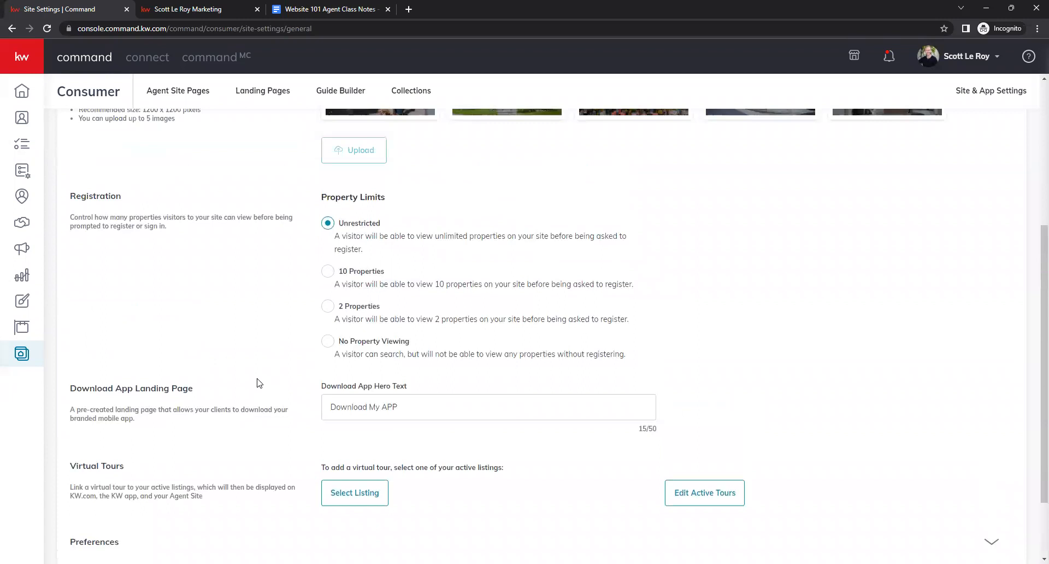
scroll(259, 383, up, 3)
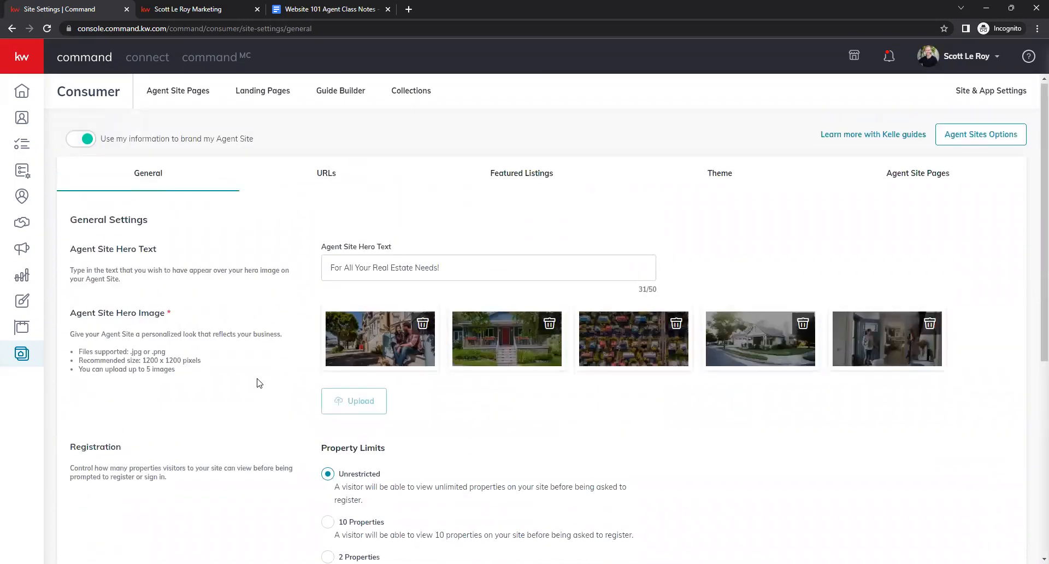
click(329, 189)
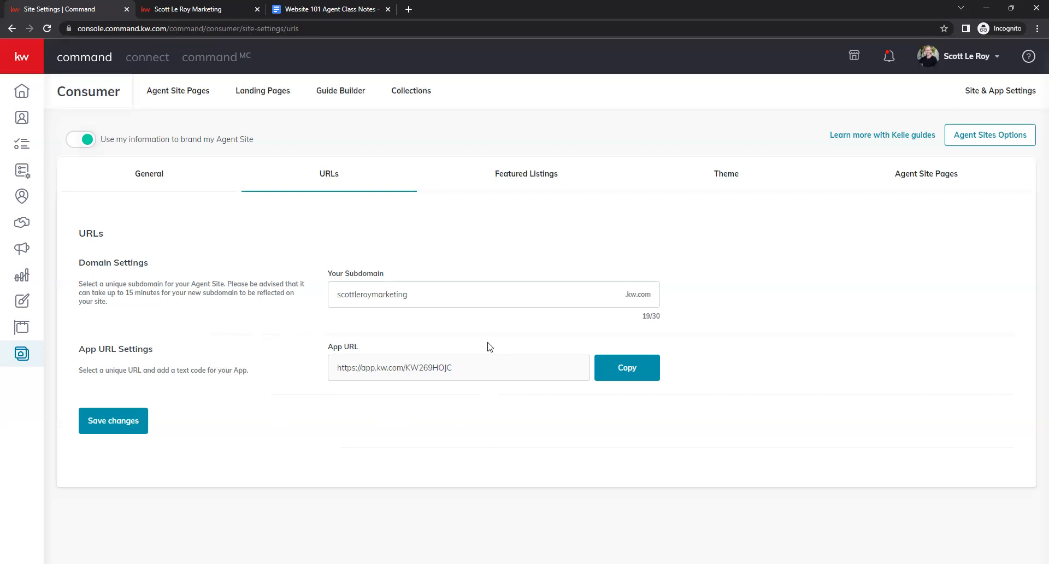
- Open the Featured Listings settings and compare them with the live site's Featured Listings section
click(523, 188)
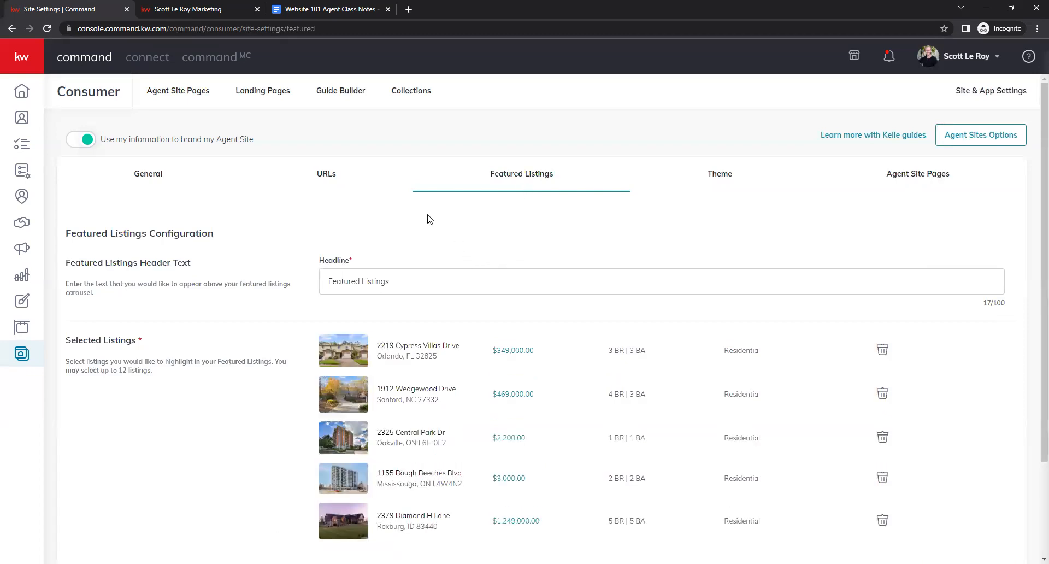
click(206, 6)
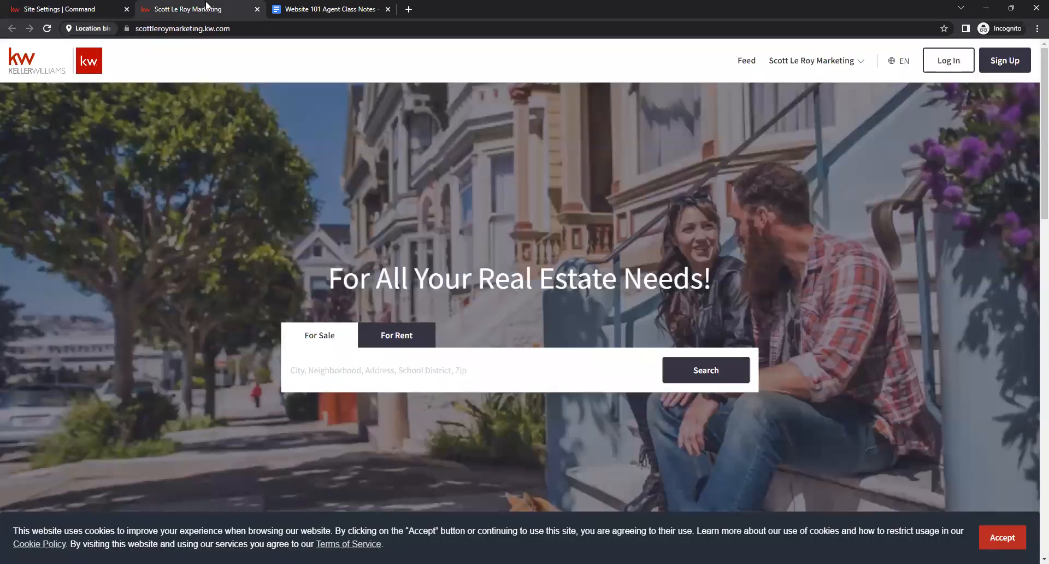
scroll(450, 256, down, 7)
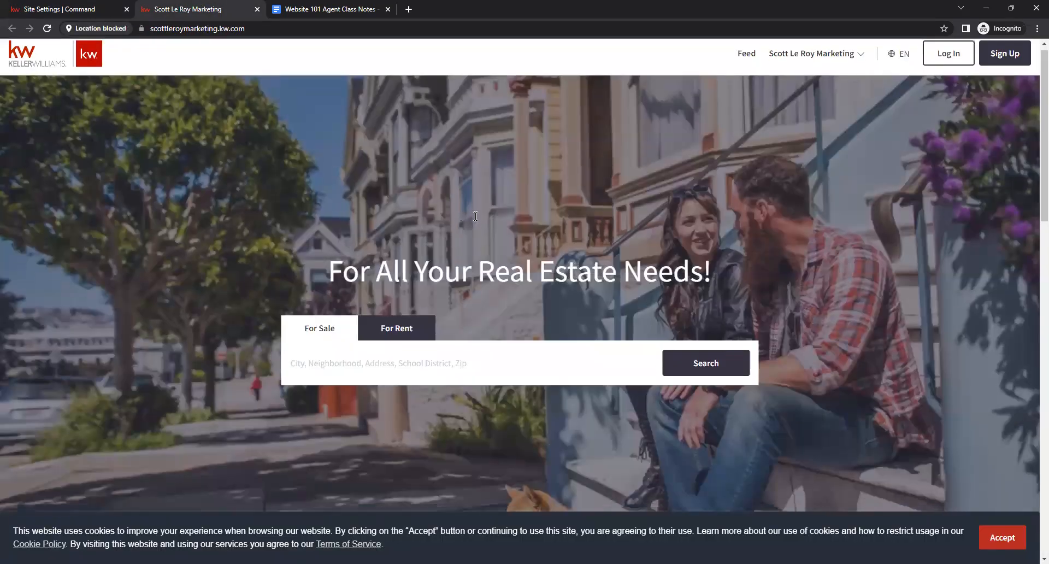
scroll(481, 192, down, 4)
scroll(520, 208, up, 3)
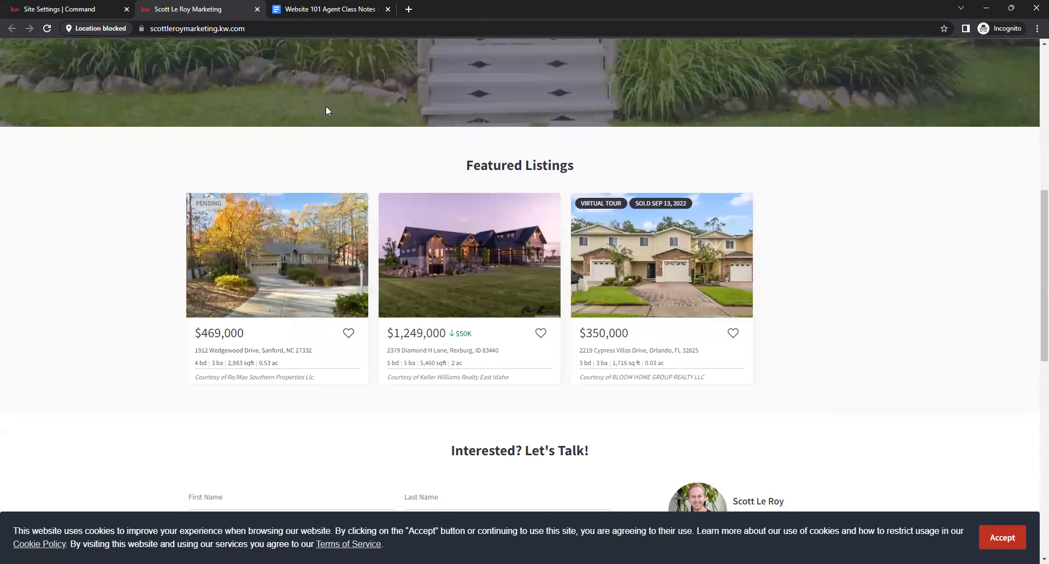
scroll(331, 110, up, 5)
click(315, 5)
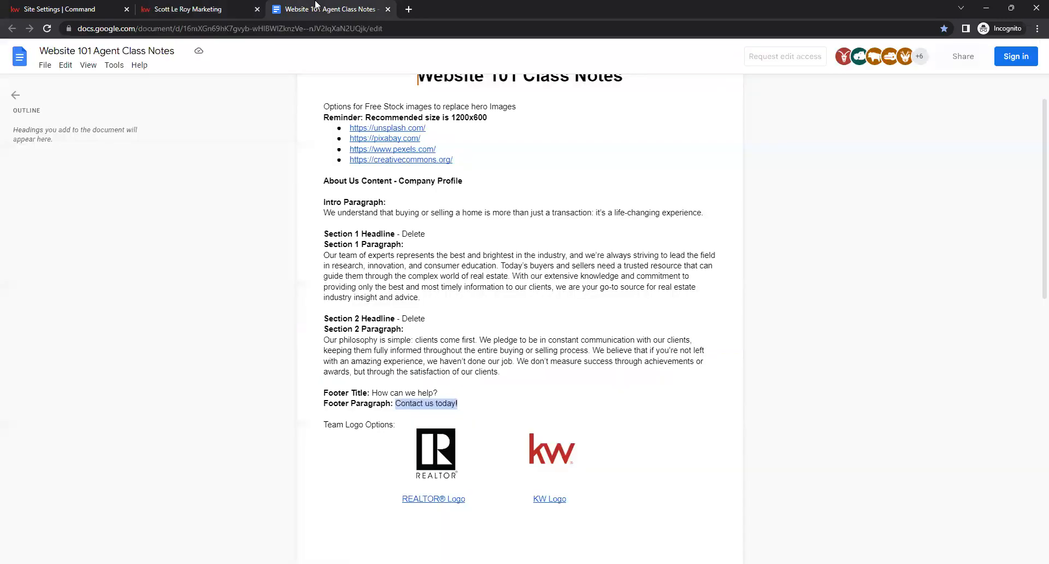
click(87, 9)
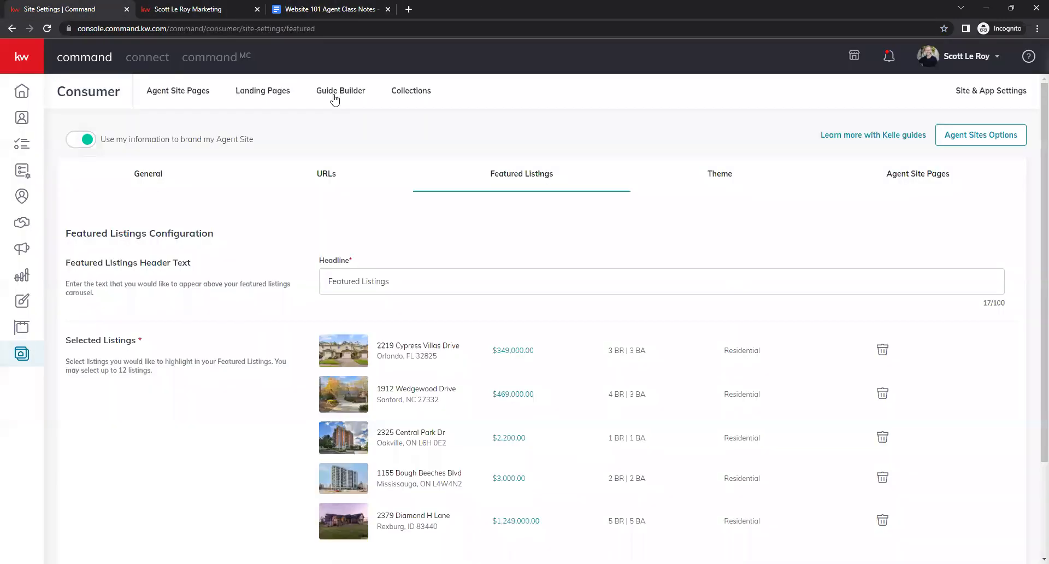
- Review the KW Red and KW Dark color theme options in the Theme settings
click(712, 181)
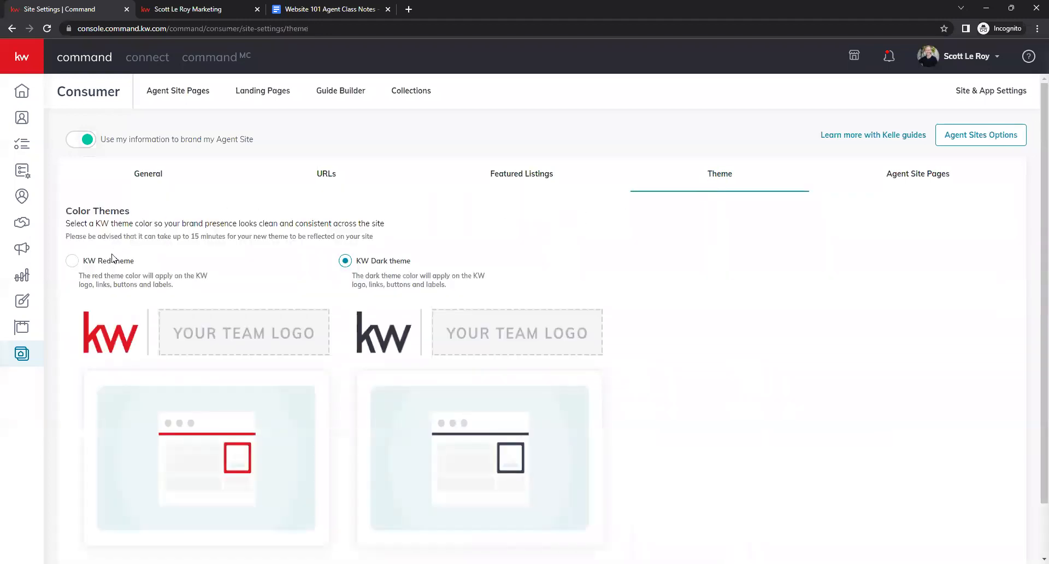
click(105, 262)
click(390, 261)
scroll(791, 296, down, 1)
scroll(792, 295, up, 1)
- Compare the Agent Site Pages navigation settings with the list of created Agent Site Pages
click(908, 181)
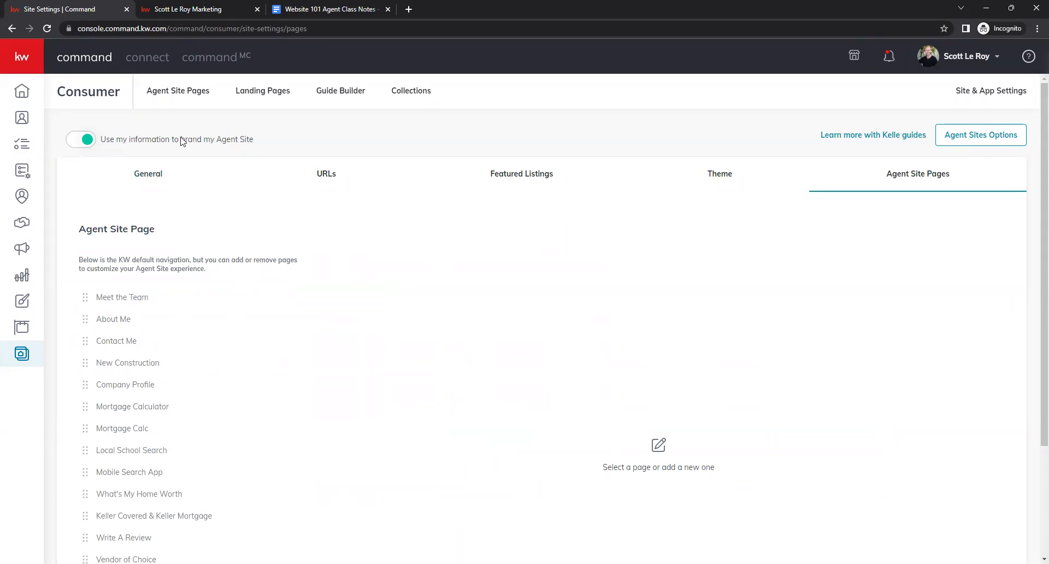
click(172, 98)
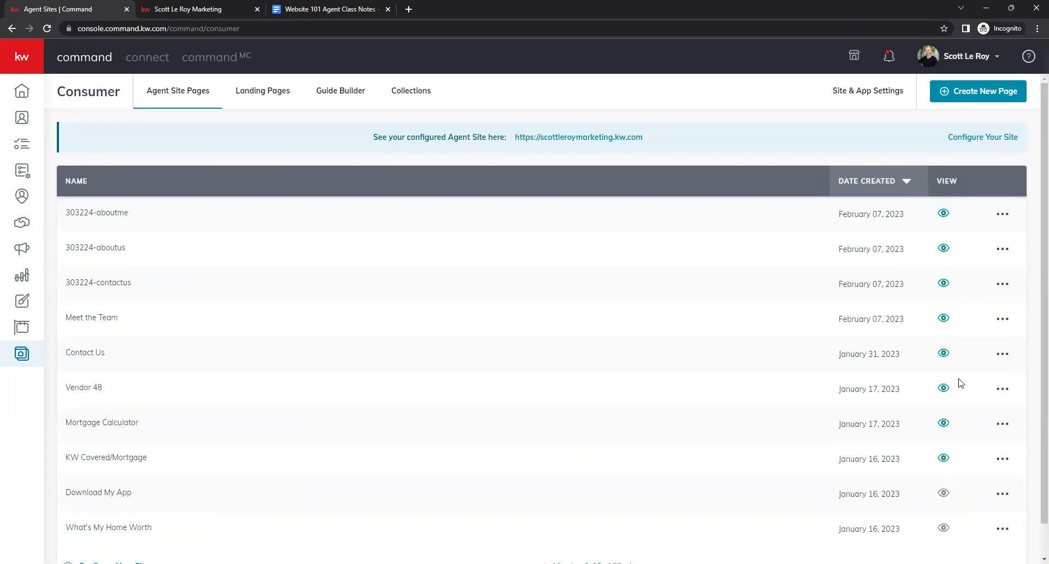
click(866, 101)
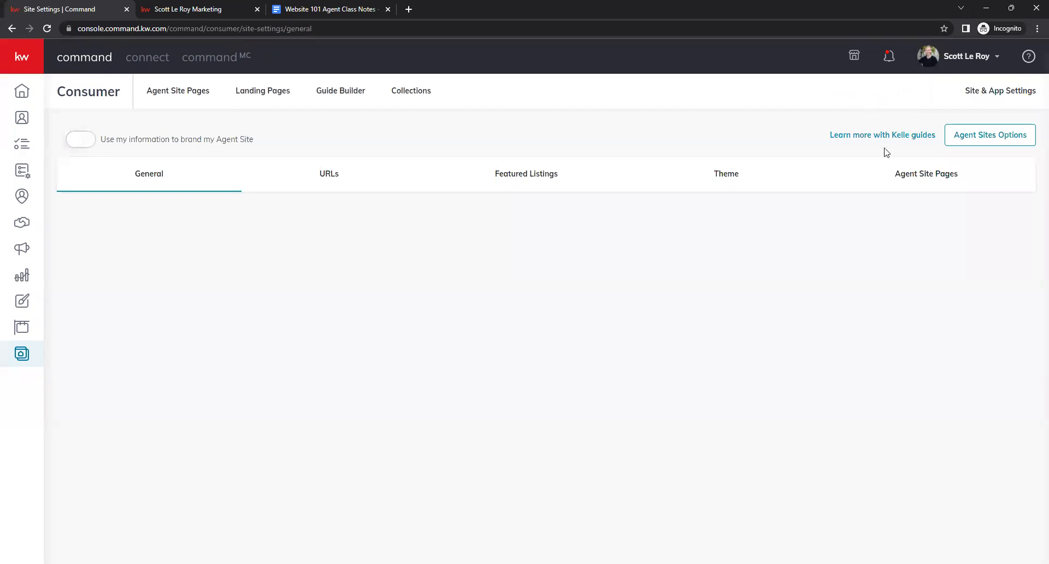
click(919, 183)
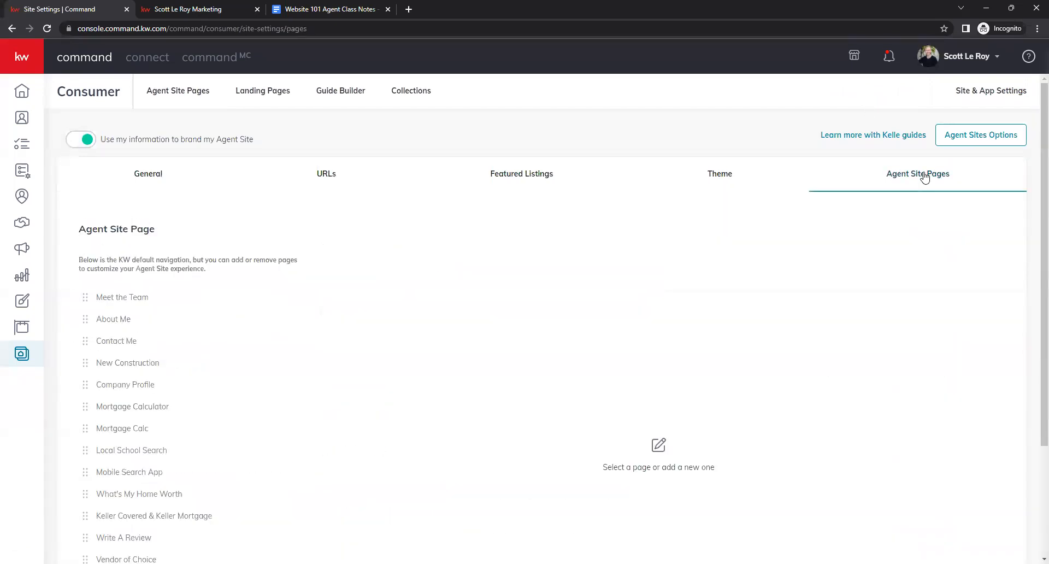
scroll(263, 238, down, 3)
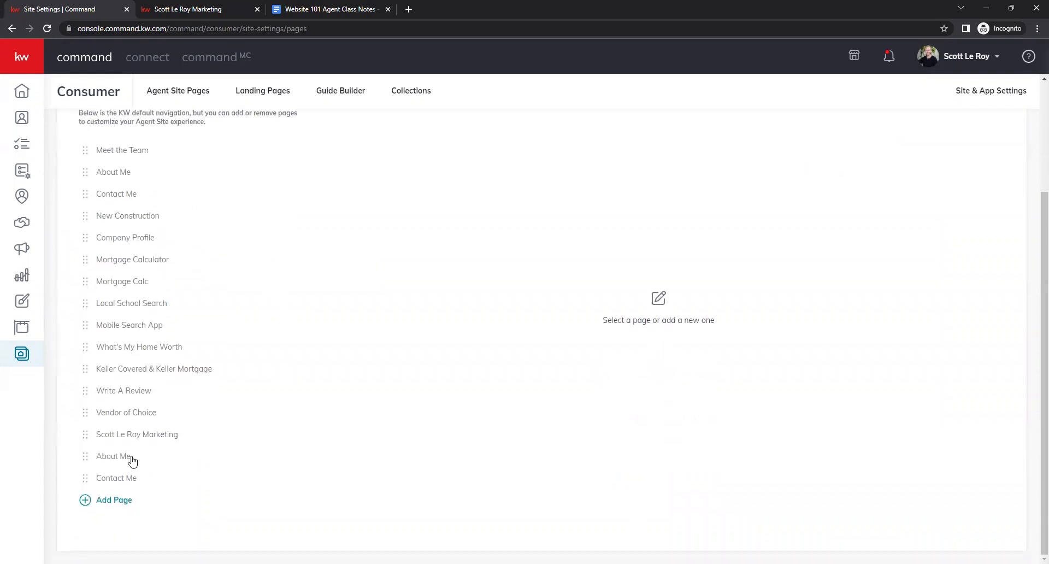
- Review the lower About Me page's settings and options, and open the Add Page selection dialog without adding one
click(111, 458)
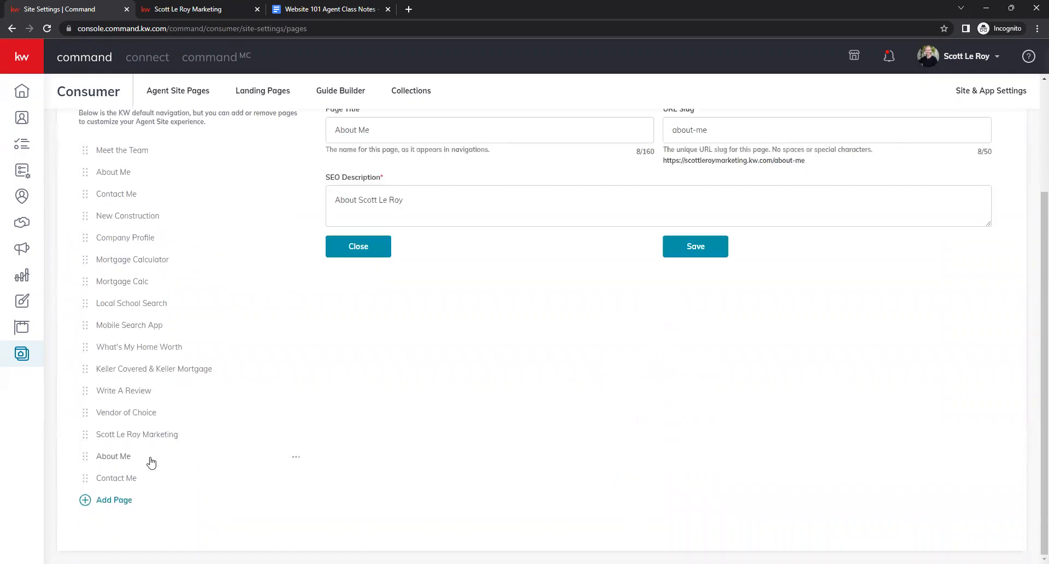
click(295, 459)
click(366, 463)
scroll(389, 461, up, 3)
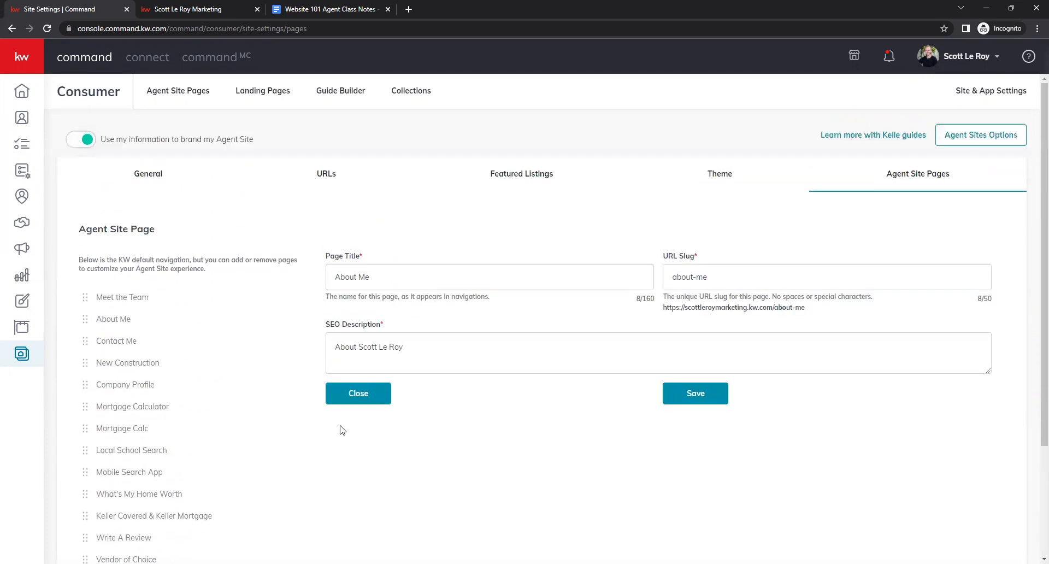
scroll(314, 311, down, 3)
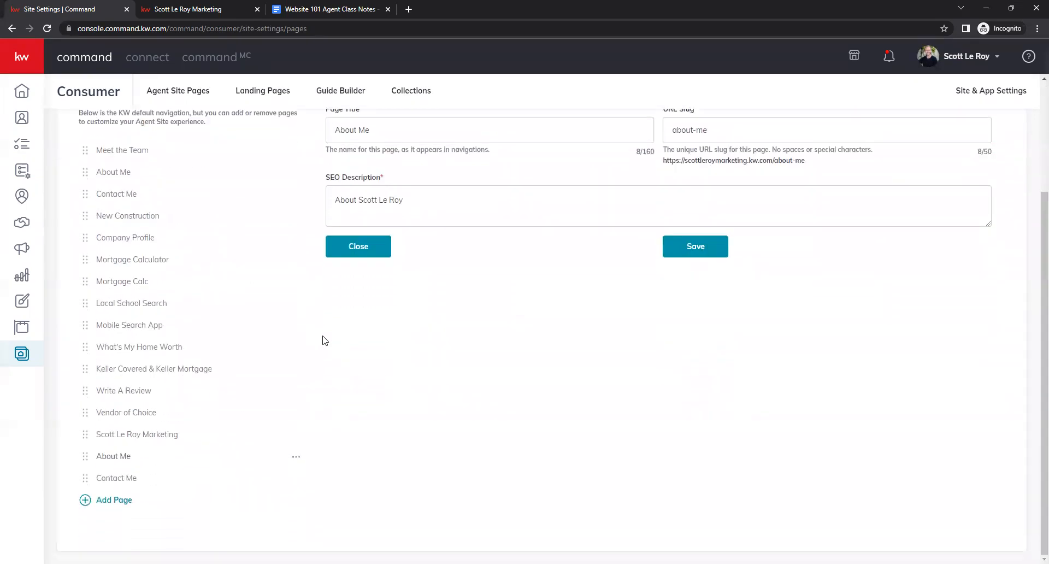
click(113, 501)
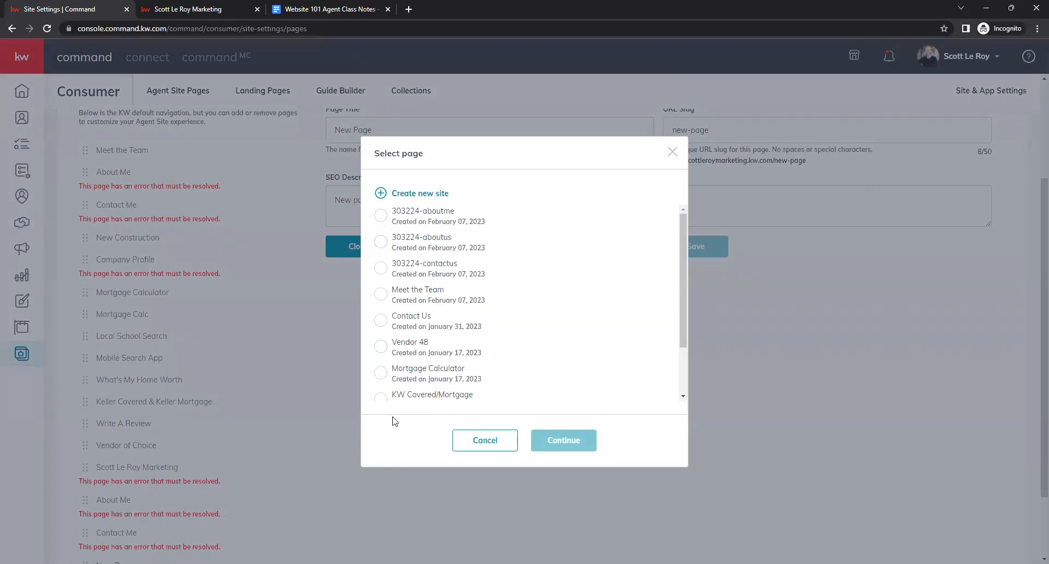
click(328, 340)
- Inspect the Meet the Team page's title, URL slug and SEO description fields
scroll(404, 396, up, 3)
click(135, 298)
click(411, 267)
click(760, 275)
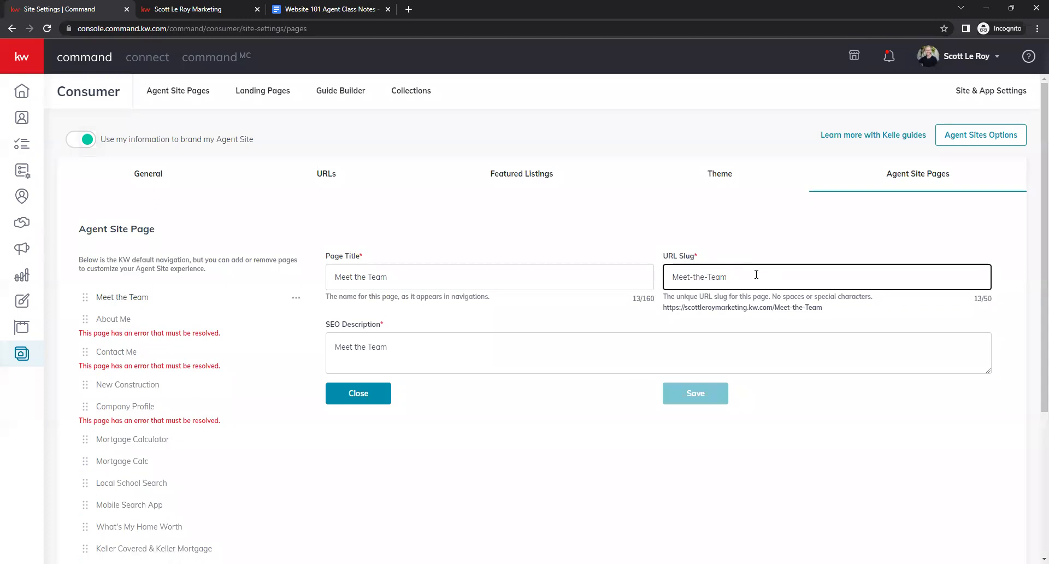
click(452, 354)
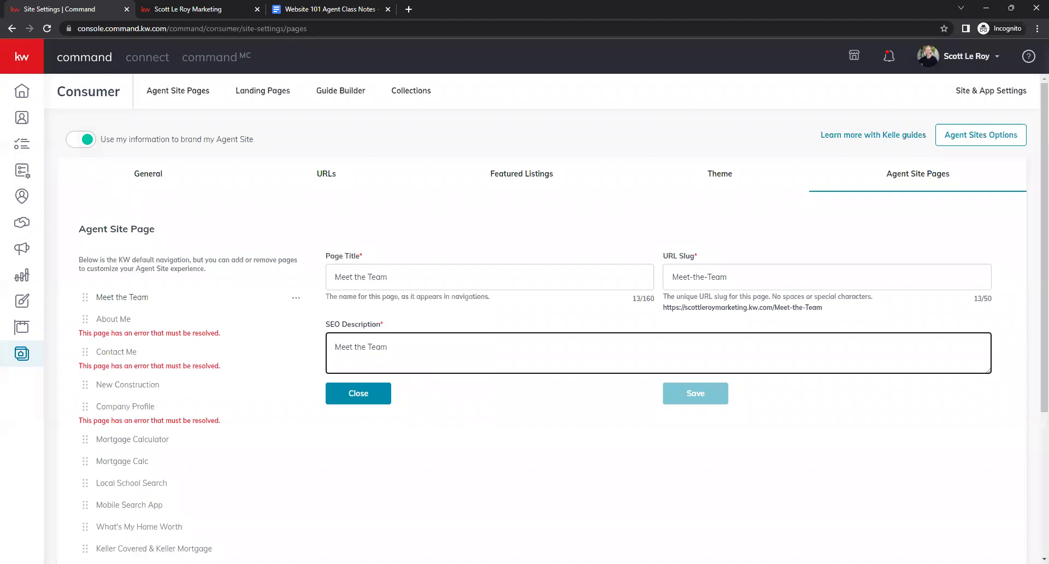
click(640, 145)
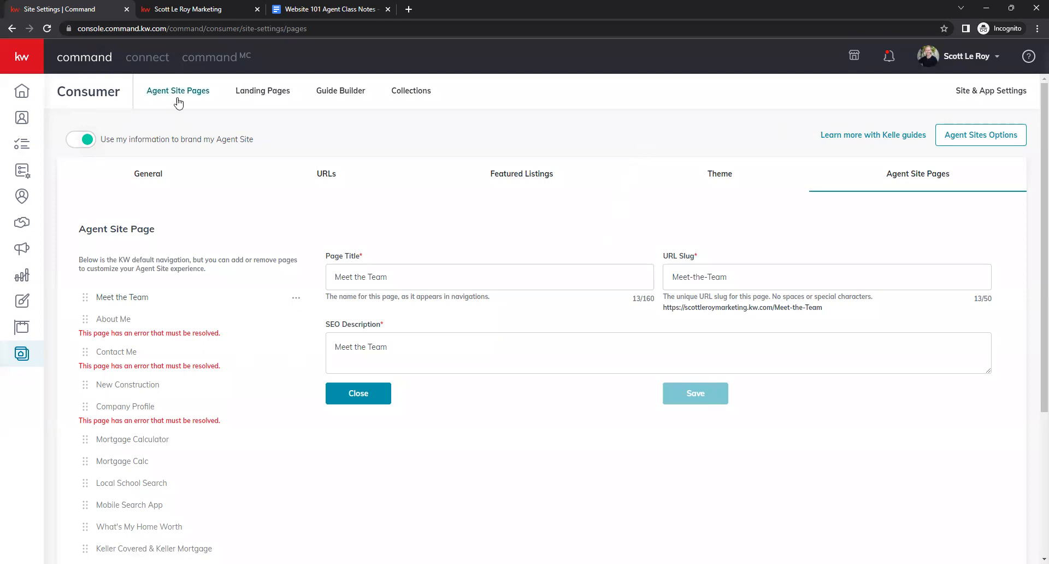
- Return to the Agent Site Pages list, then switch to the class notes document and select its address
click(195, 103)
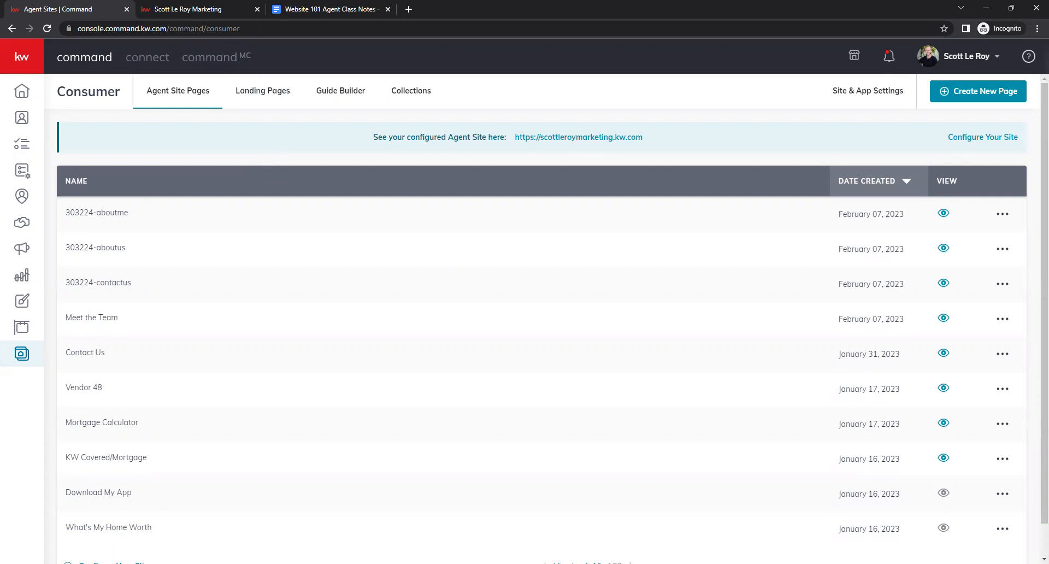
click(310, 7)
click(306, 28)
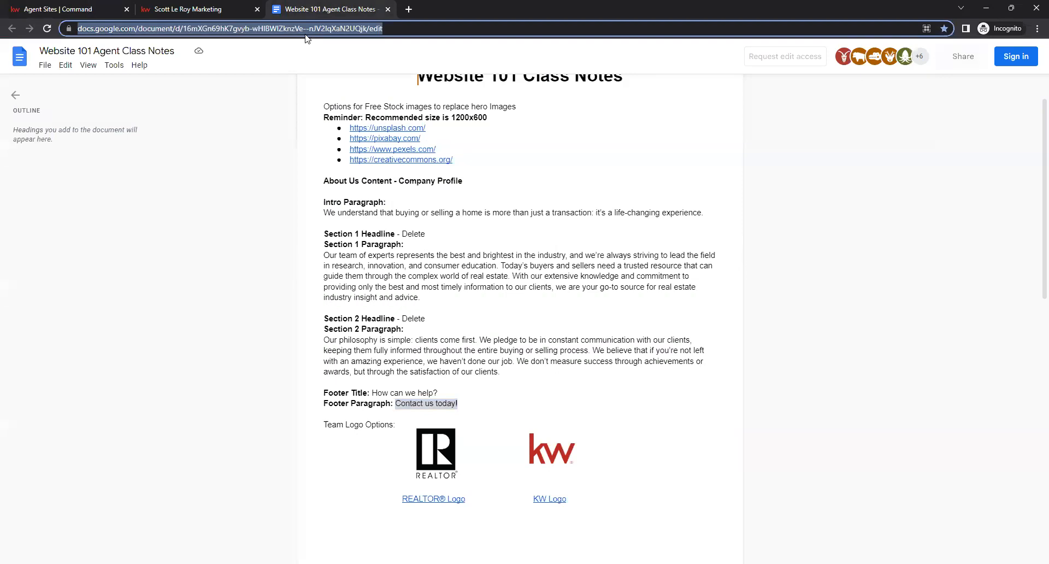